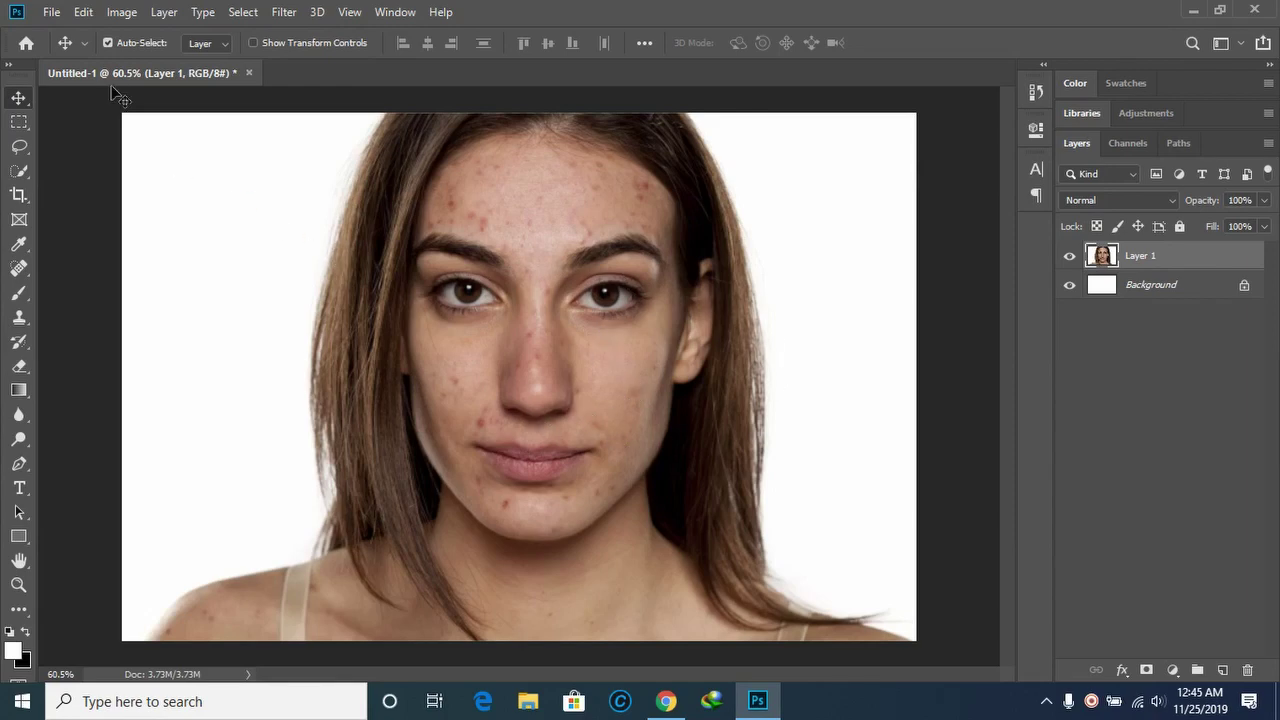
Duplicate the portrait layer with Ctrl+J so Layer 1 copy sits above Layer 1.
{"action": "left_click", "coordinate": [48, 12]}
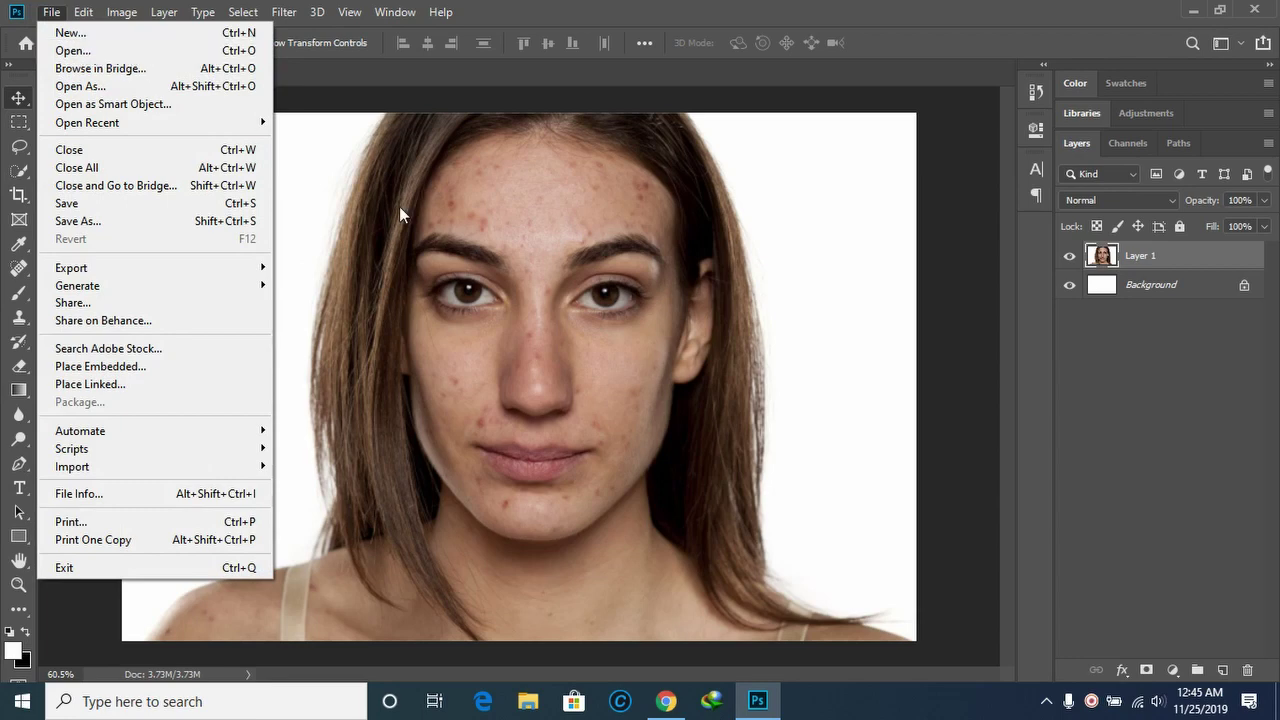
{"action": "left_click", "coordinate": [641, 300]}
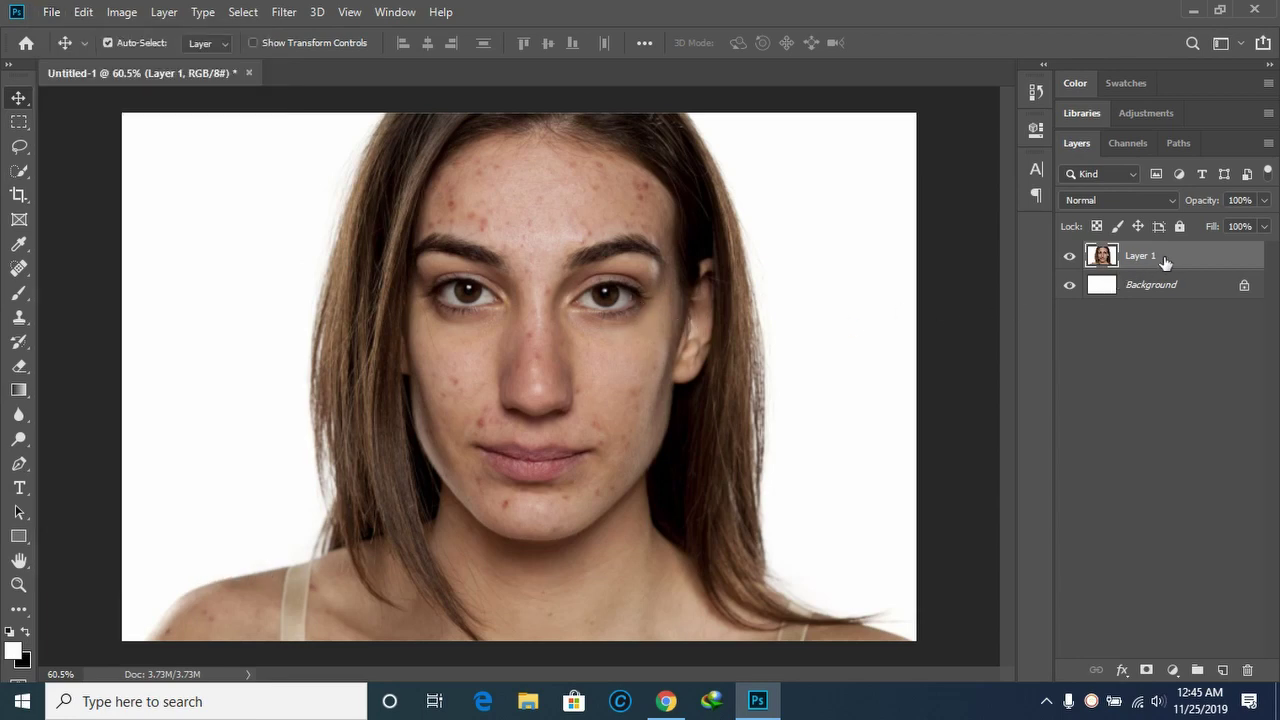
{"action": "key", "text": "ctrl+j"}
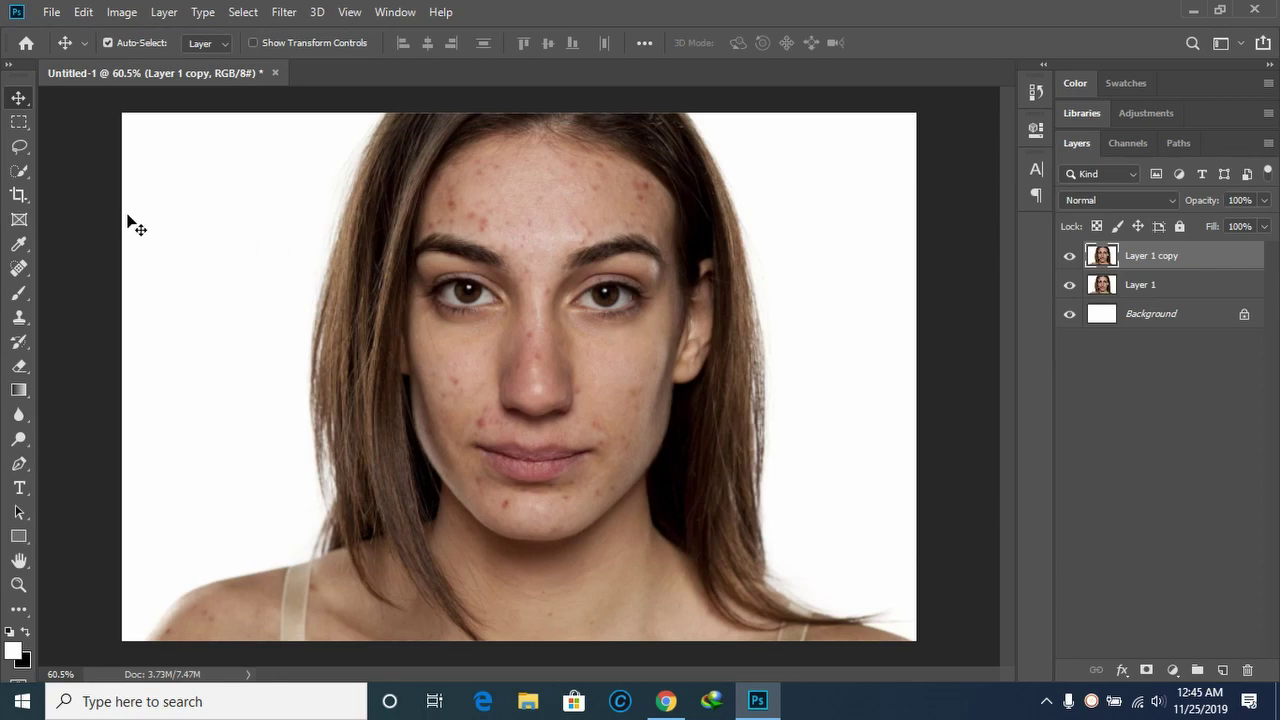
{"action": "left_click", "coordinate": [15, 269]}
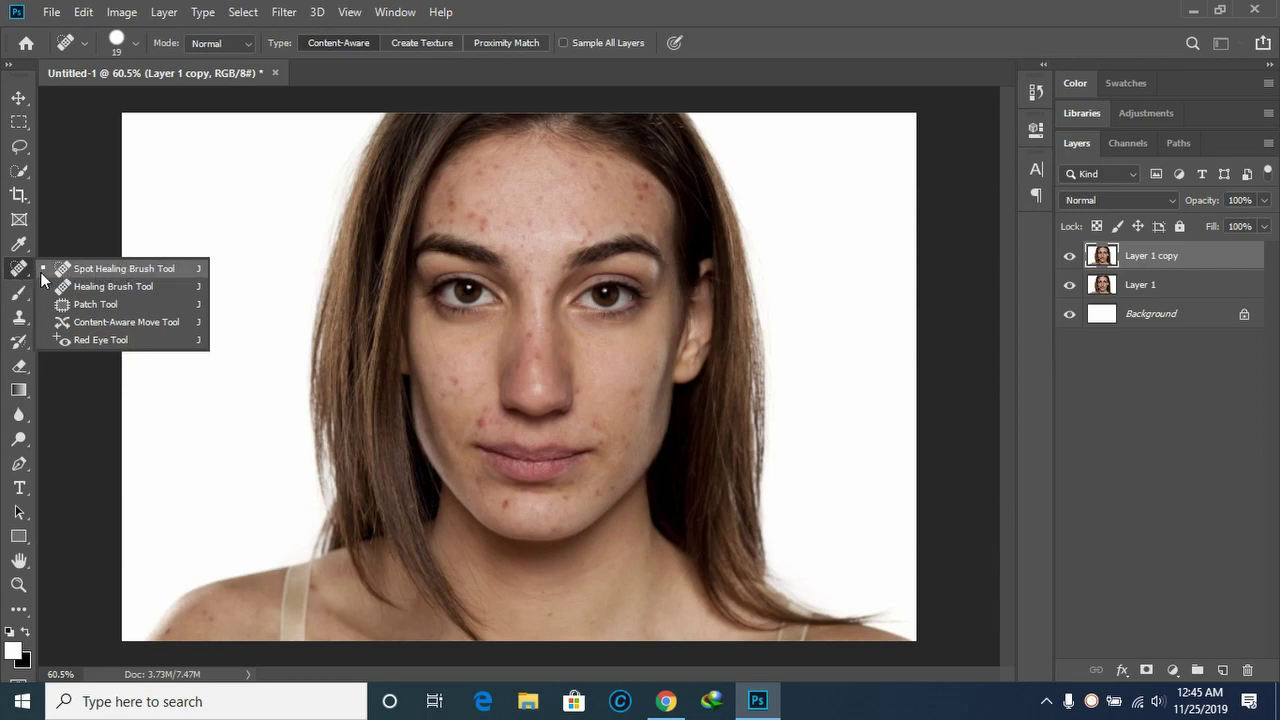
Select the Spot Healing Brush and zoom in on the forehead.
{"action": "left_click", "coordinate": [135, 268]}
{"action": "scroll", "coordinate": [654, 210], "scroll_direction": "up", "scroll_amount": 2}
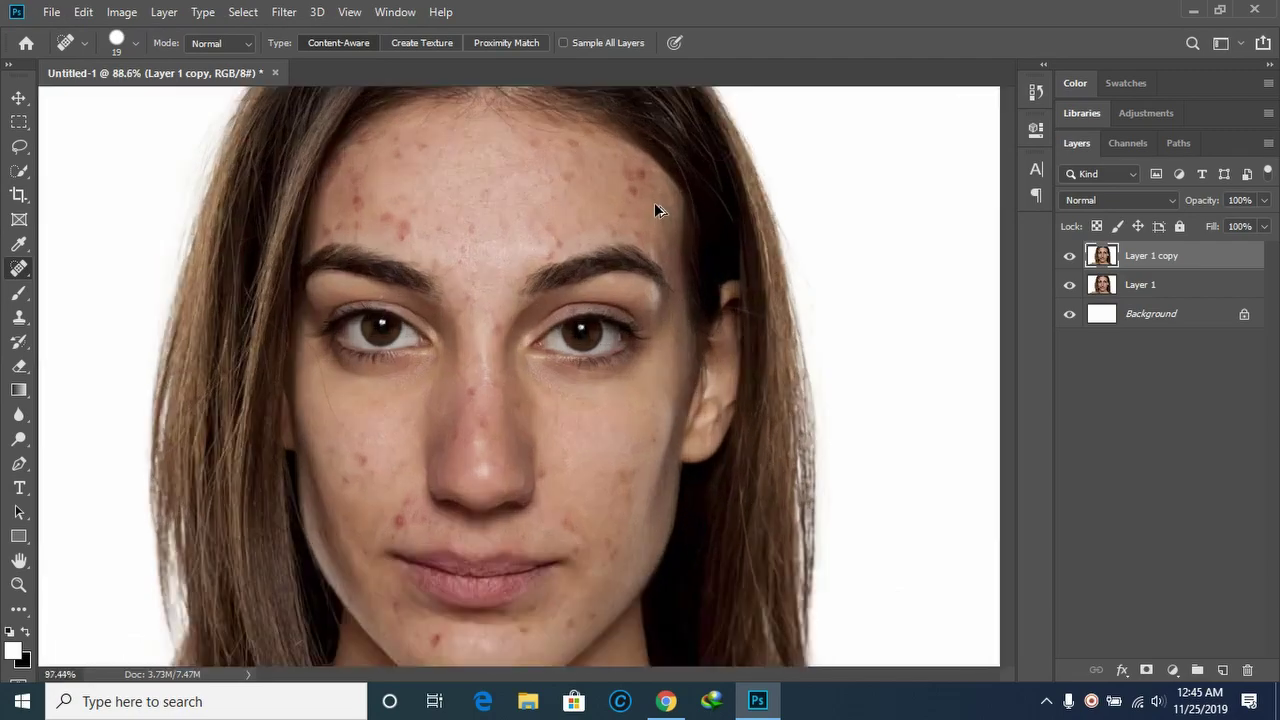
{"action": "scroll", "coordinate": [620, 170], "scroll_direction": "up", "scroll_amount": 3}
{"action": "scroll", "coordinate": [545, 150], "scroll_direction": "up", "scroll_amount": 3}
{"action": "scroll", "coordinate": [530, 220], "scroll_direction": "up", "scroll_amount": 1}
Set the brush to 0% hardness and 30 px size, then heal a first forehead blemish.
{"action": "right_click", "coordinate": [582, 272]}
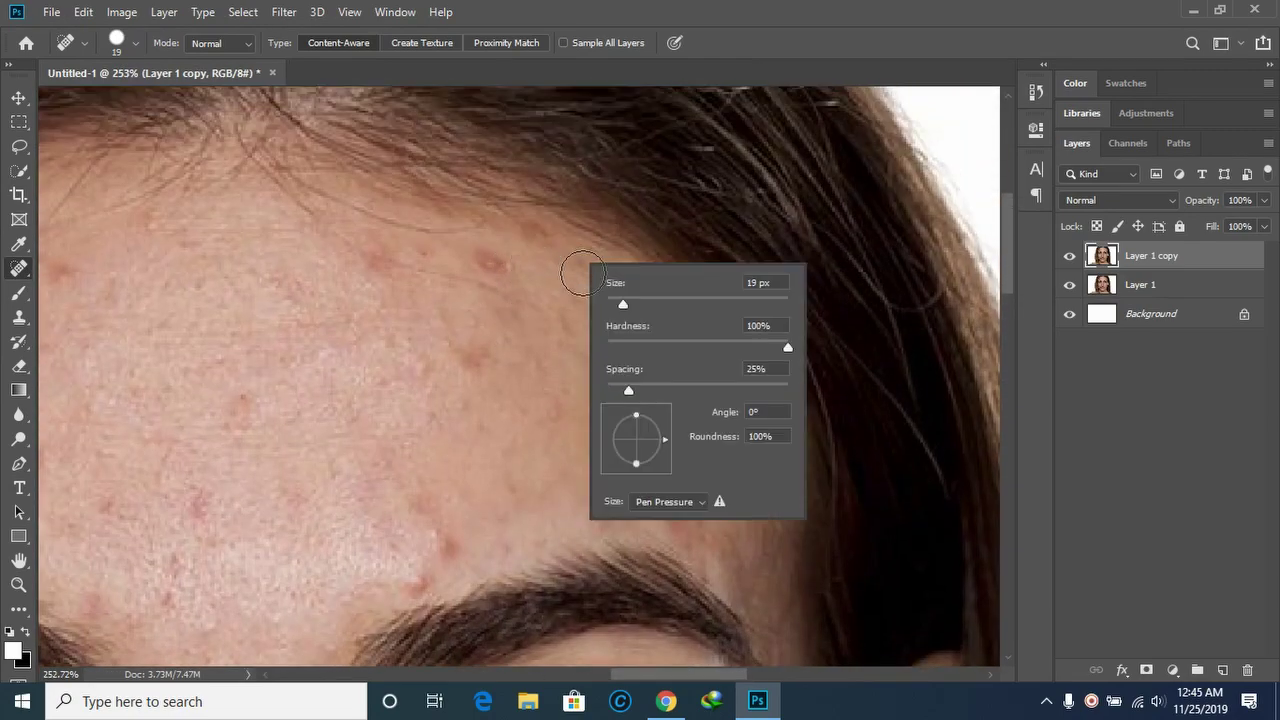
{"action": "key", "text": "Escape"}
{"action": "right_click", "coordinate": [553, 292]}
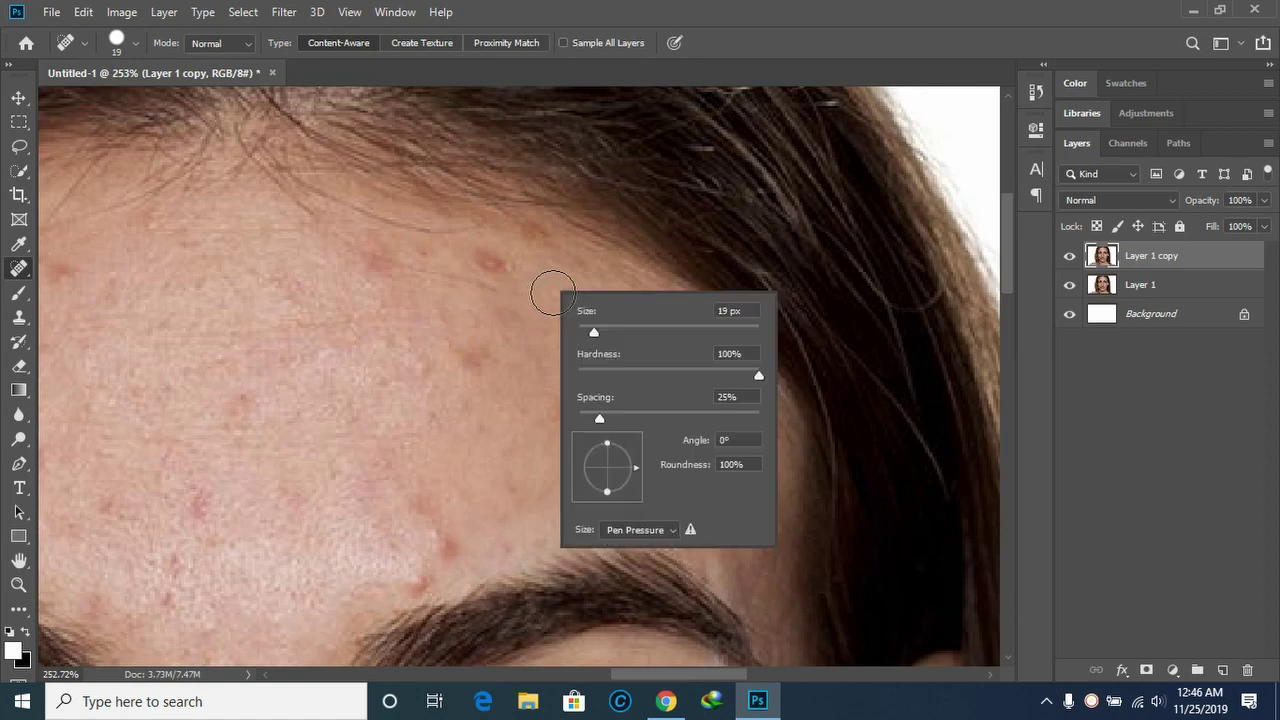
{"action": "left_click_drag", "start_coordinate": [761, 374], "coordinate": [544, 370]}
{"action": "mouse_move", "coordinate": [594, 332]}
{"action": "left_mouse_down"}
{"action": "mouse_move", "coordinate": [613, 332]}
{"action": "mouse_move", "coordinate": [594, 333]}
{"action": "left_mouse_up"}
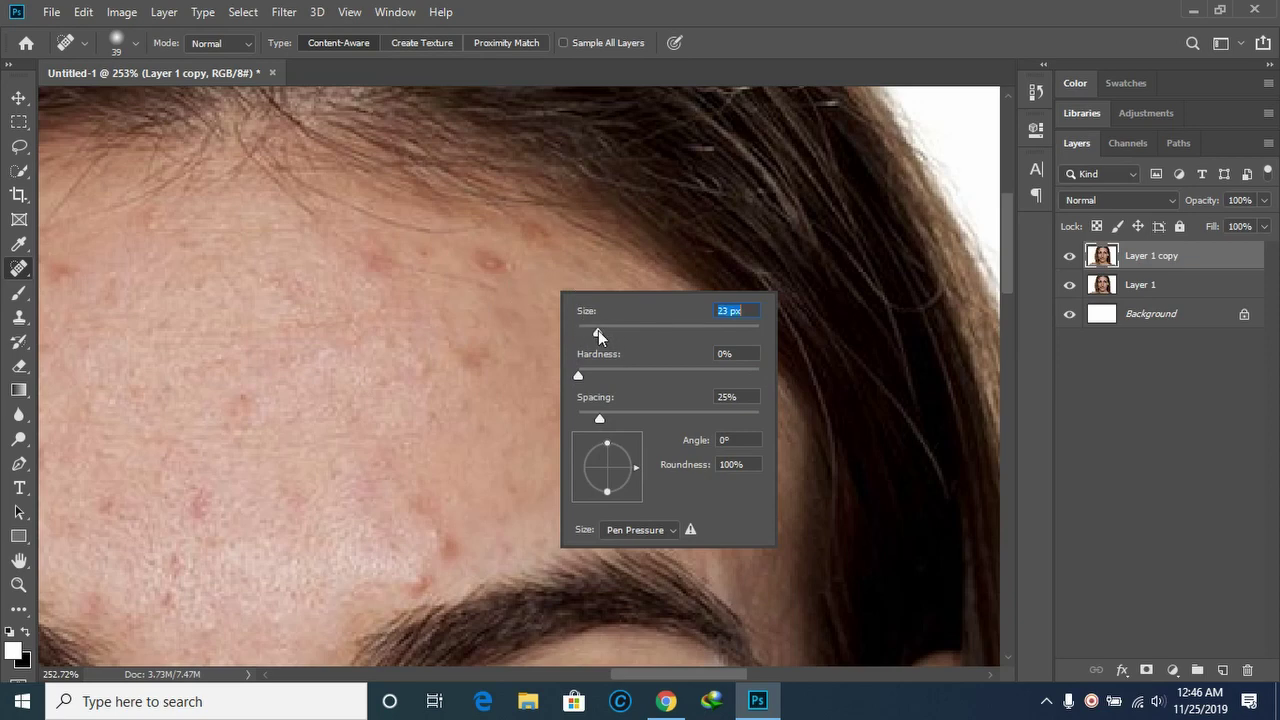
{"action": "left_click", "coordinate": [492, 300]}
Heal the forehead blemishes near the right hairline and on the upper forehead.
{"action": "left_click", "coordinate": [491, 268]}
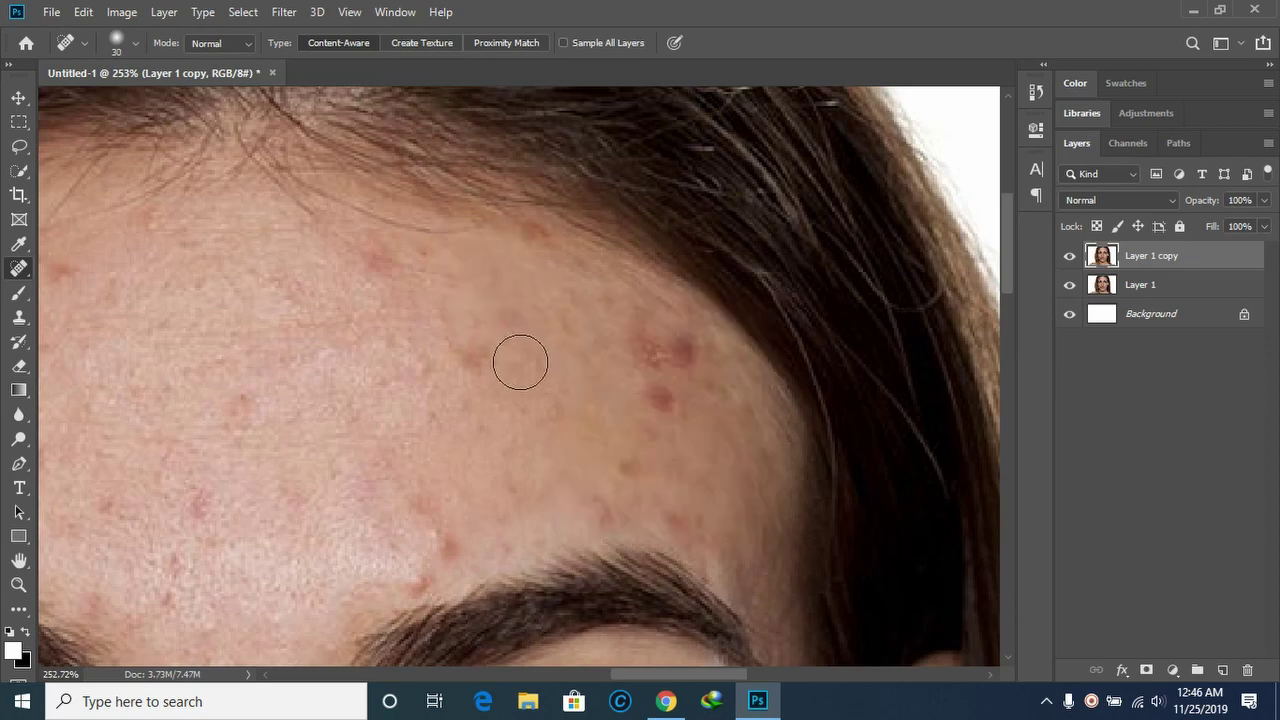
{"action": "scroll", "coordinate": [648, 324], "scroll_direction": "down", "scroll_amount": 2}
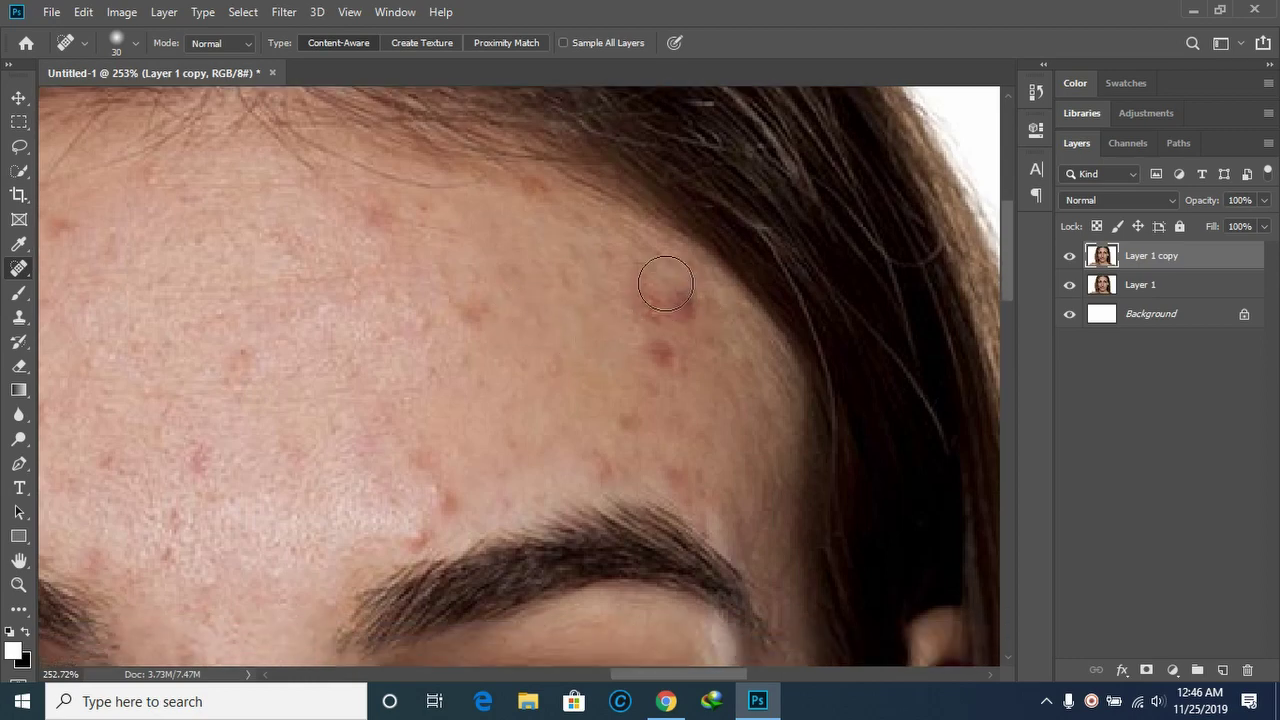
{"action": "left_click", "coordinate": [671, 294]}
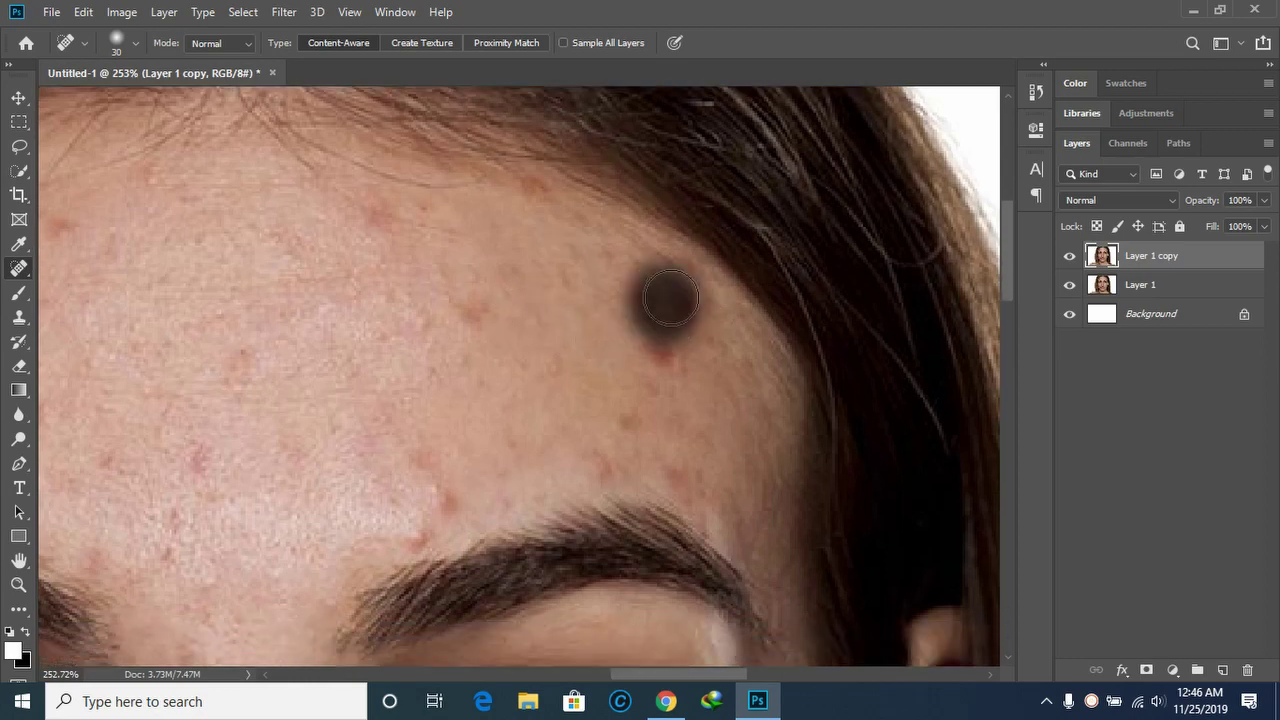
{"action": "left_click", "coordinate": [661, 348]}
{"action": "left_click", "coordinate": [692, 312]}
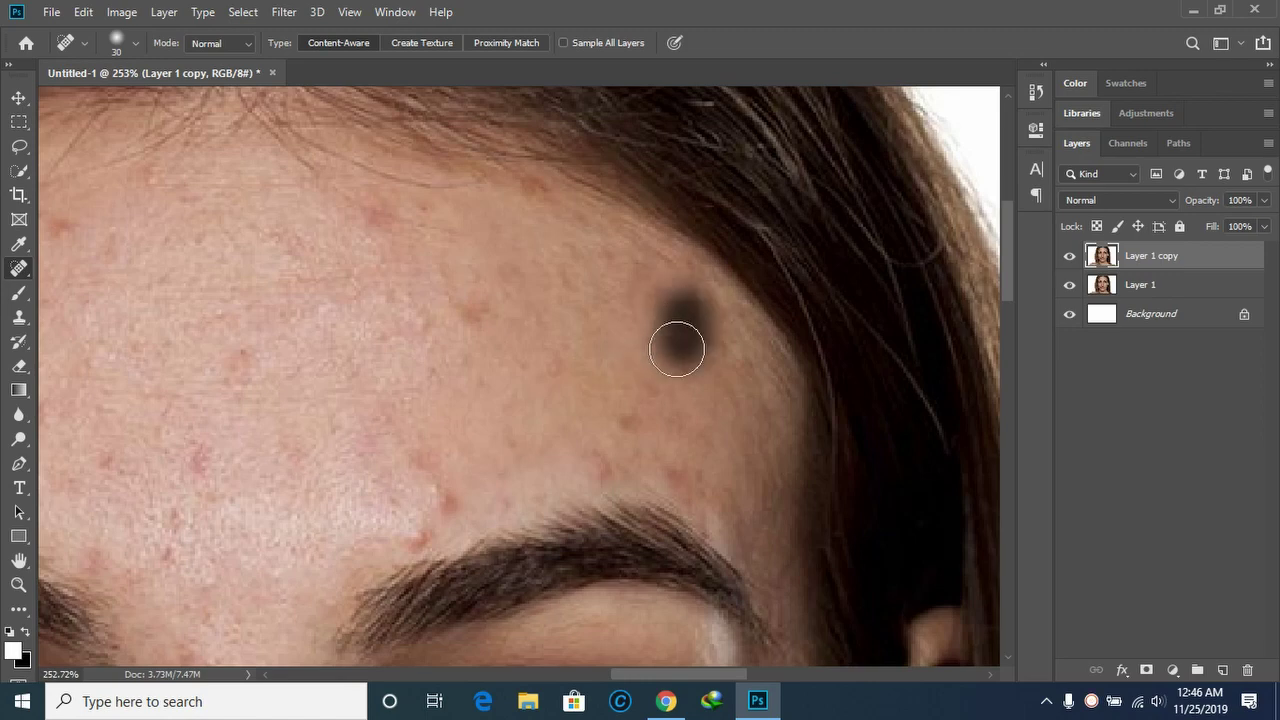
{"action": "scroll", "coordinate": [560, 280], "scroll_direction": "down", "scroll_amount": 2}
{"action": "left_click_drag", "start_coordinate": [520, 210], "coordinate": [546, 224]}
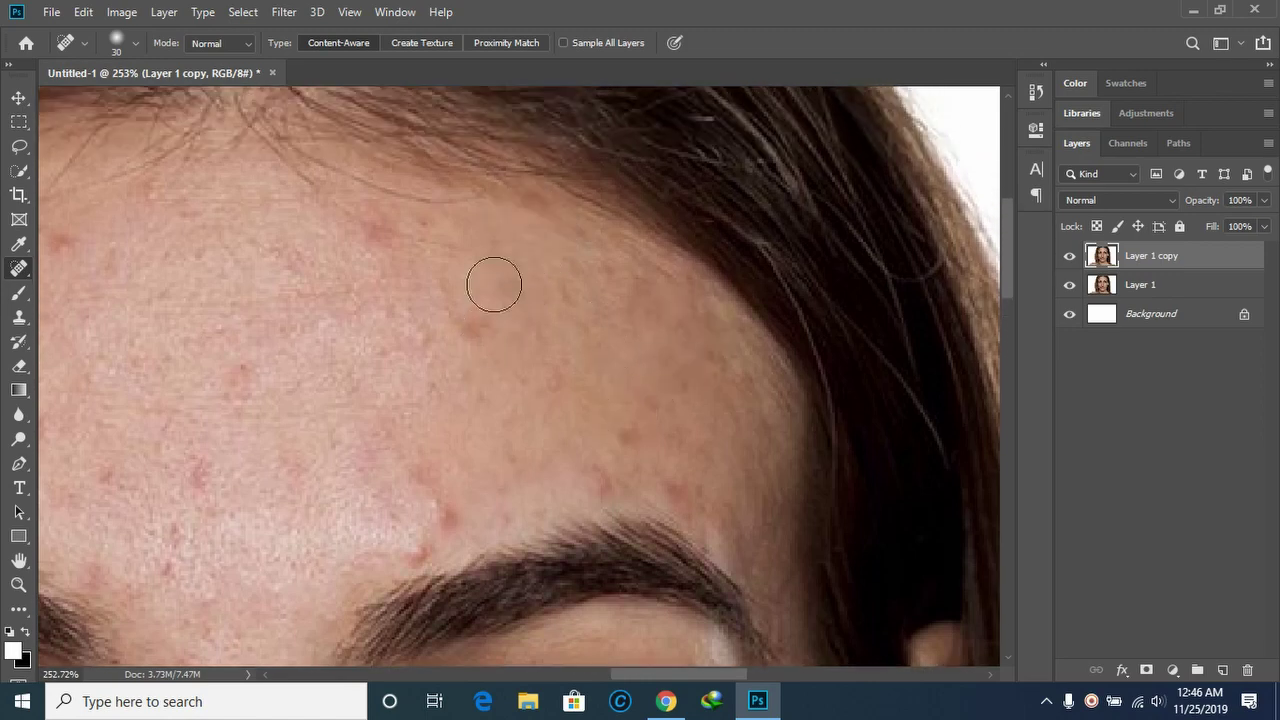
{"action": "left_click", "coordinate": [523, 194]}
Raise the brush hardness slightly and heal two more upper-forehead spots.
{"action": "right_click", "coordinate": [521, 262]}
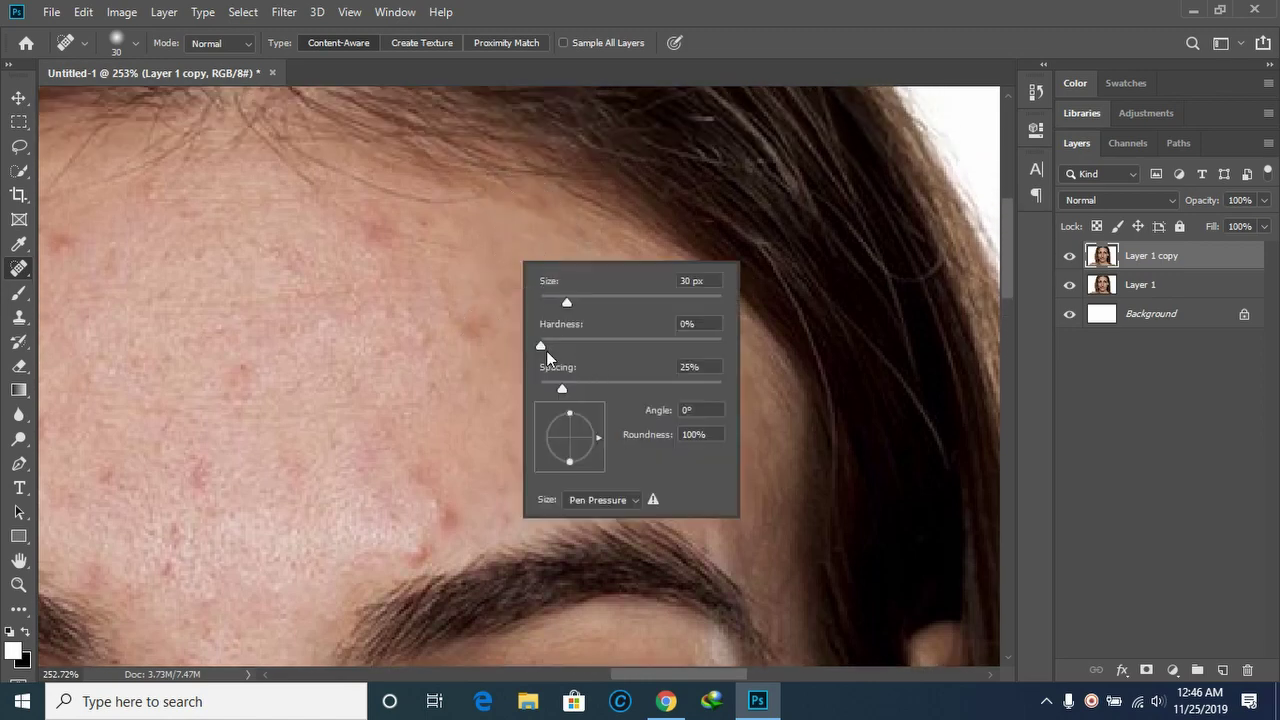
{"action": "left_click_drag", "start_coordinate": [545, 350], "coordinate": [566, 348]}
{"action": "left_click", "coordinate": [389, 229]}
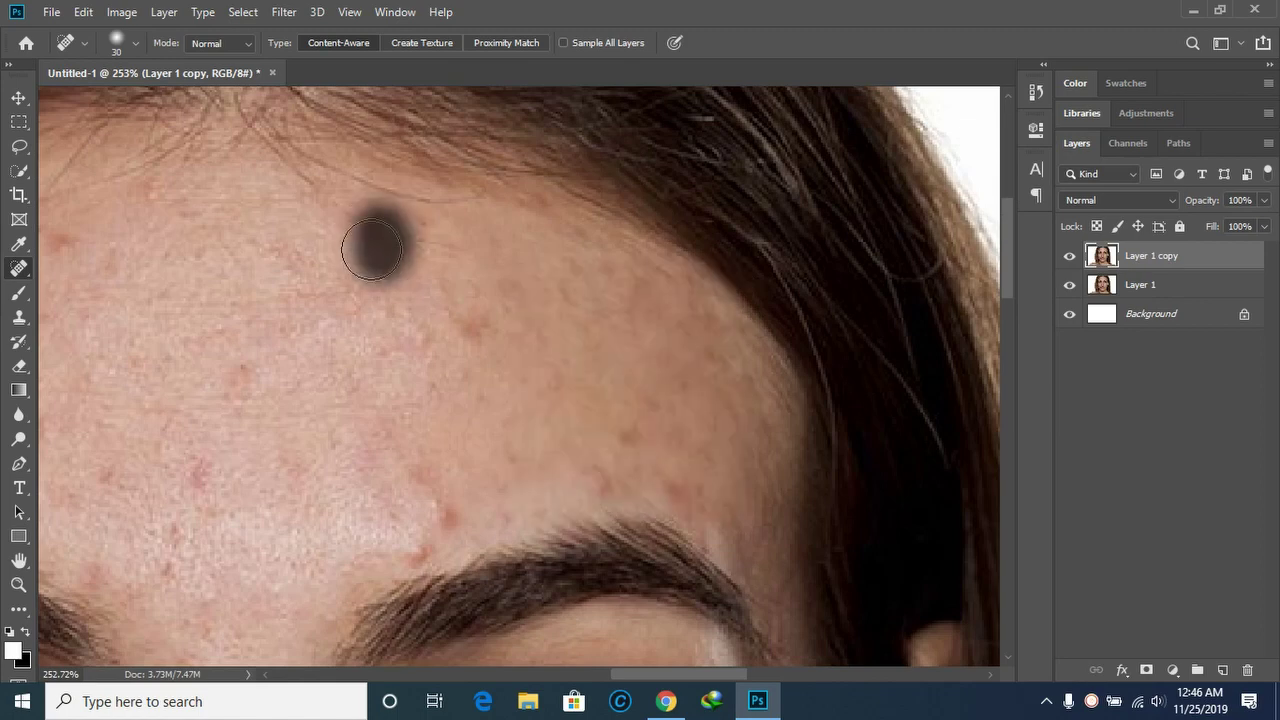
{"action": "scroll", "coordinate": [446, 307], "scroll_direction": "down", "scroll_amount": 1}
{"action": "left_click", "coordinate": [466, 265]}
Reduce the brush to about 15 px and heal the spots just above the right eyebrow.
{"action": "right_click", "coordinate": [520, 242]}
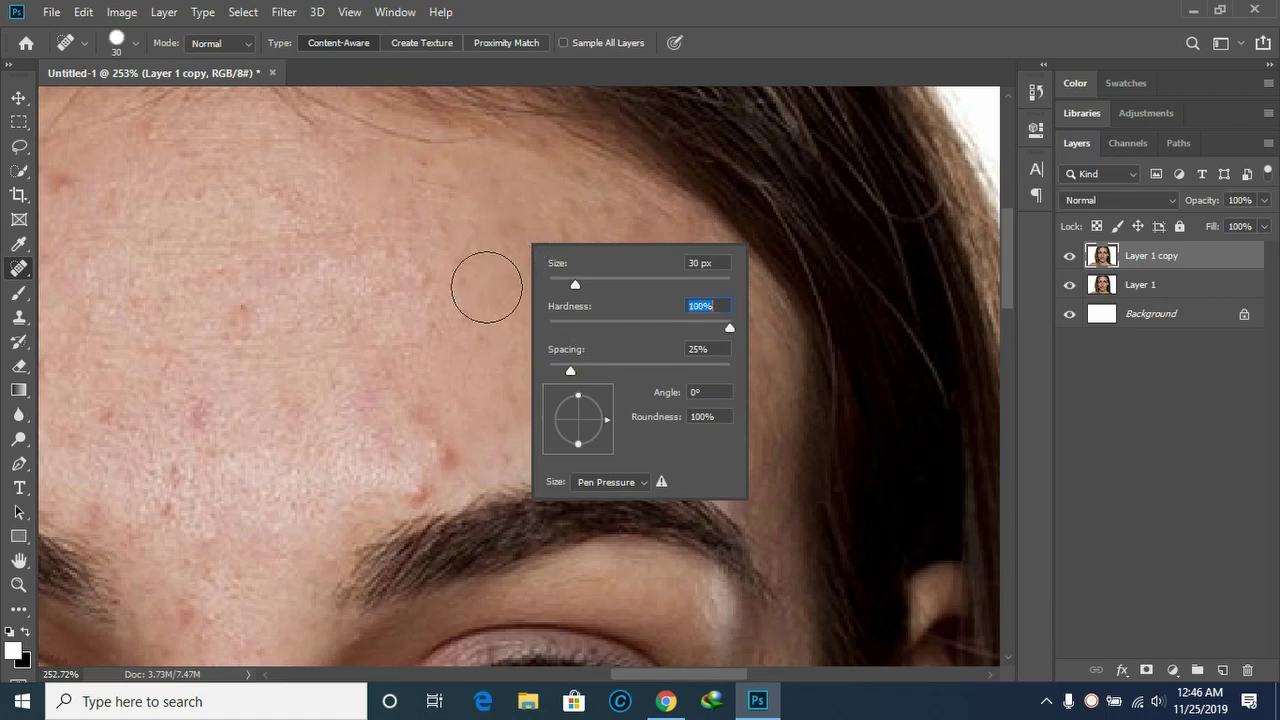
{"action": "left_click_drag", "start_coordinate": [388, 256], "coordinate": [424, 266]}
{"action": "scroll", "coordinate": [475, 320], "scroll_direction": "down", "scroll_amount": 1}
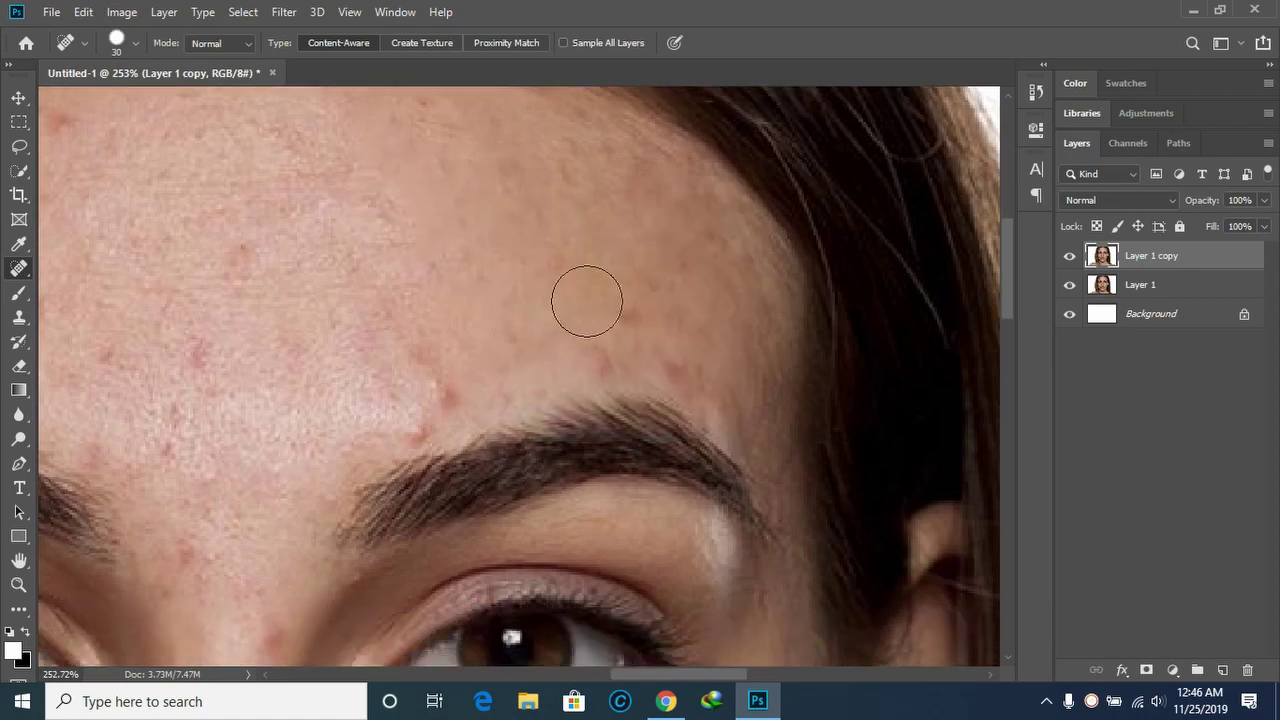
{"action": "left_click", "coordinate": [620, 305]}
{"action": "scroll", "coordinate": [480, 365], "scroll_direction": "down", "scroll_amount": 1}
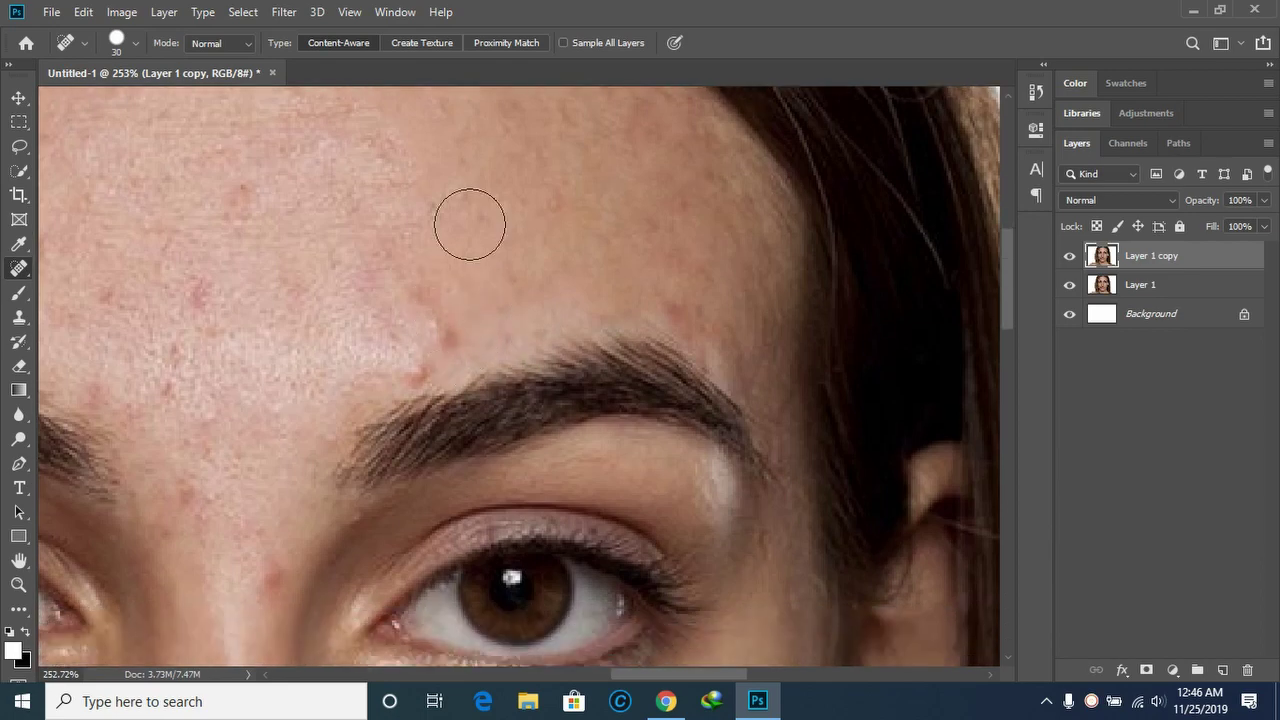
{"action": "right_click", "coordinate": [470, 220]}
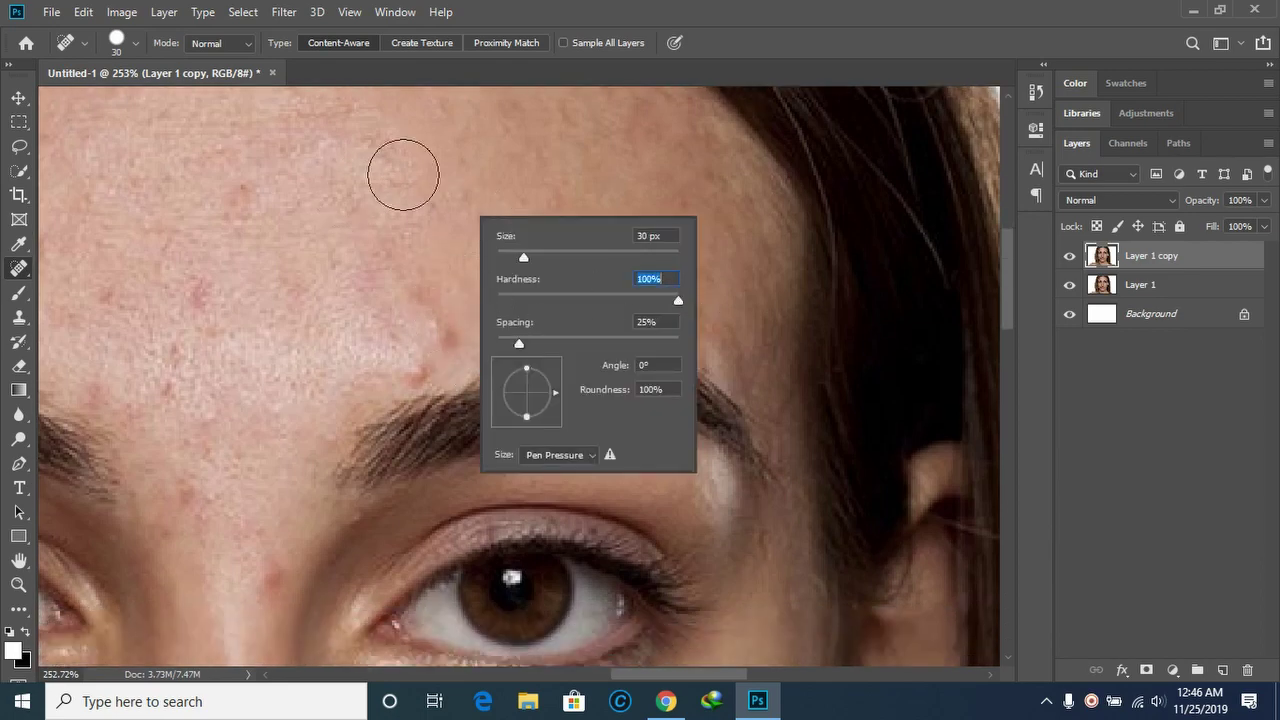
{"action": "key", "text": "Return"}
{"action": "left_click", "coordinate": [434, 309]}
{"action": "left_click", "coordinate": [416, 360]}
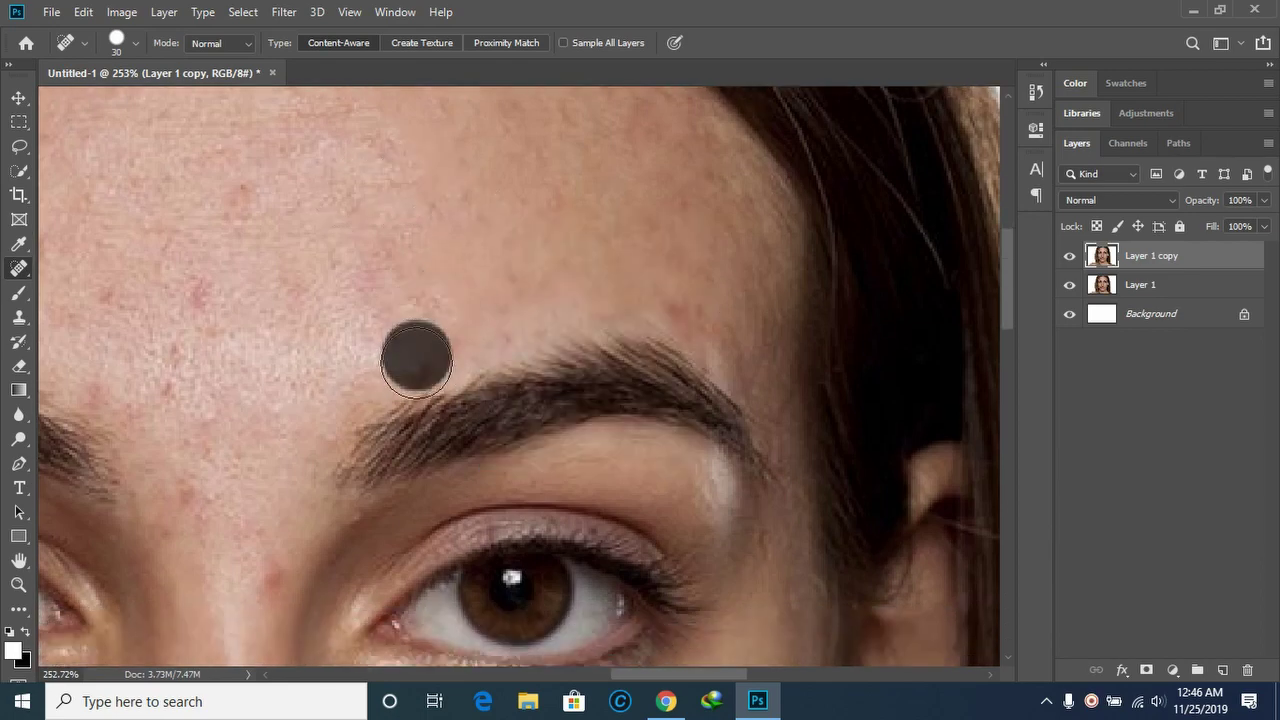
Heal the blemishes and small spots along the upper forehead.
{"action": "scroll", "coordinate": [296, 301], "scroll_direction": "up", "scroll_amount": 1}
{"action": "scroll", "coordinate": [249, 297], "scroll_direction": "up", "scroll_amount": 1}
{"action": "scroll", "coordinate": [418, 266], "scroll_direction": "up", "scroll_amount": 1}
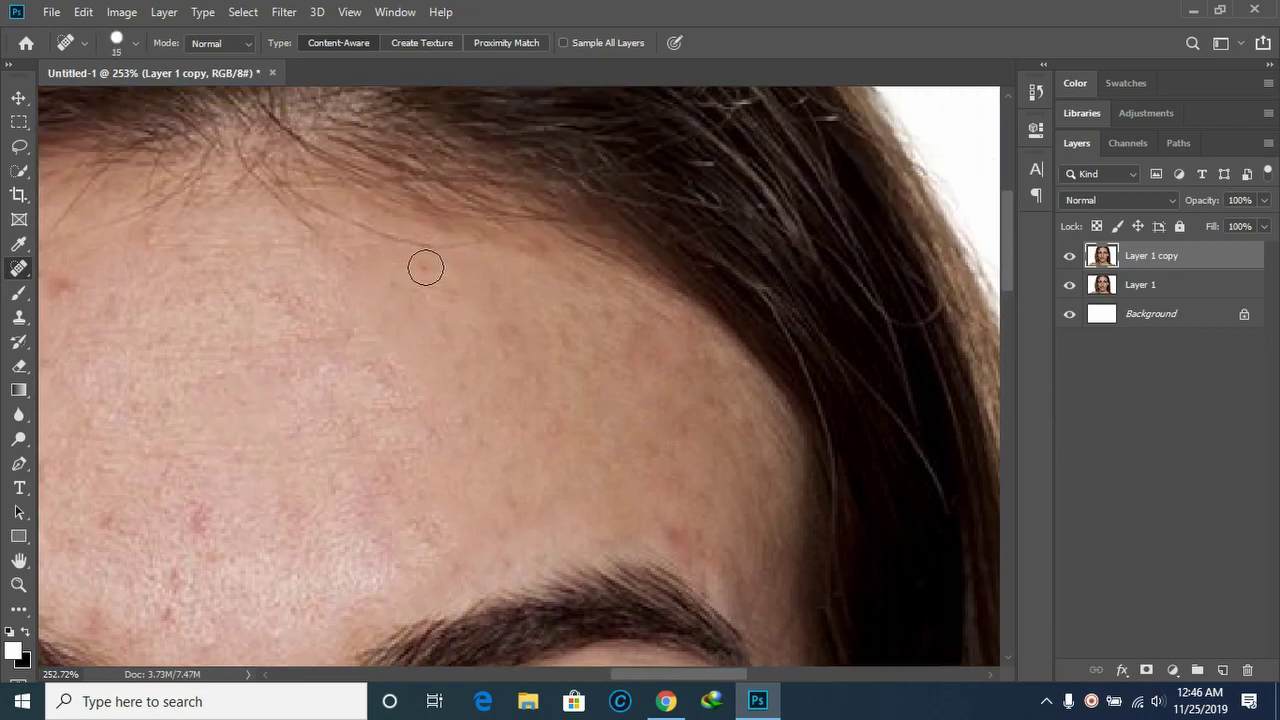
{"action": "left_click_drag", "start_coordinate": [401, 280], "coordinate": [455, 291]}
{"action": "left_click", "coordinate": [456, 337]}
{"action": "left_click", "coordinate": [500, 317]}
Heal the spots around the eyebrow tail and one remaining forehead spot.
{"action": "scroll", "coordinate": [555, 403], "scroll_direction": "down", "scroll_amount": 1}
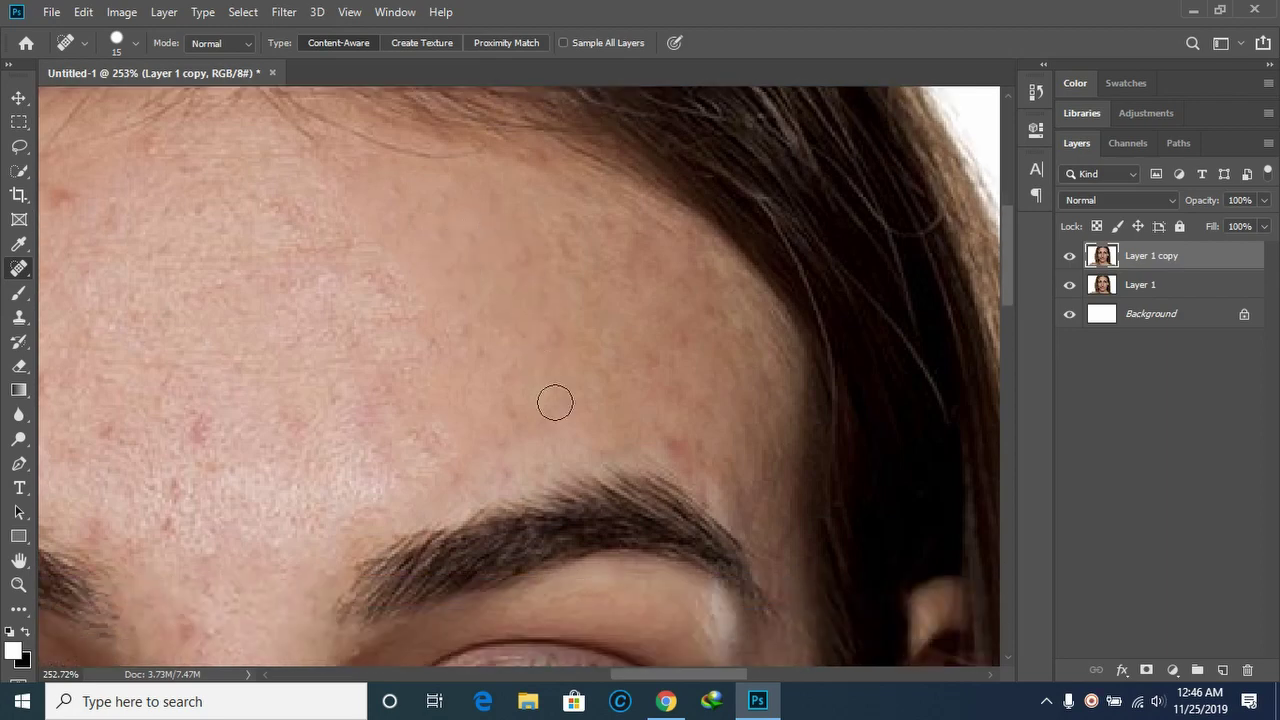
{"action": "left_click", "coordinate": [647, 370]}
{"action": "left_click", "coordinate": [711, 406]}
{"action": "left_click", "coordinate": [674, 437]}
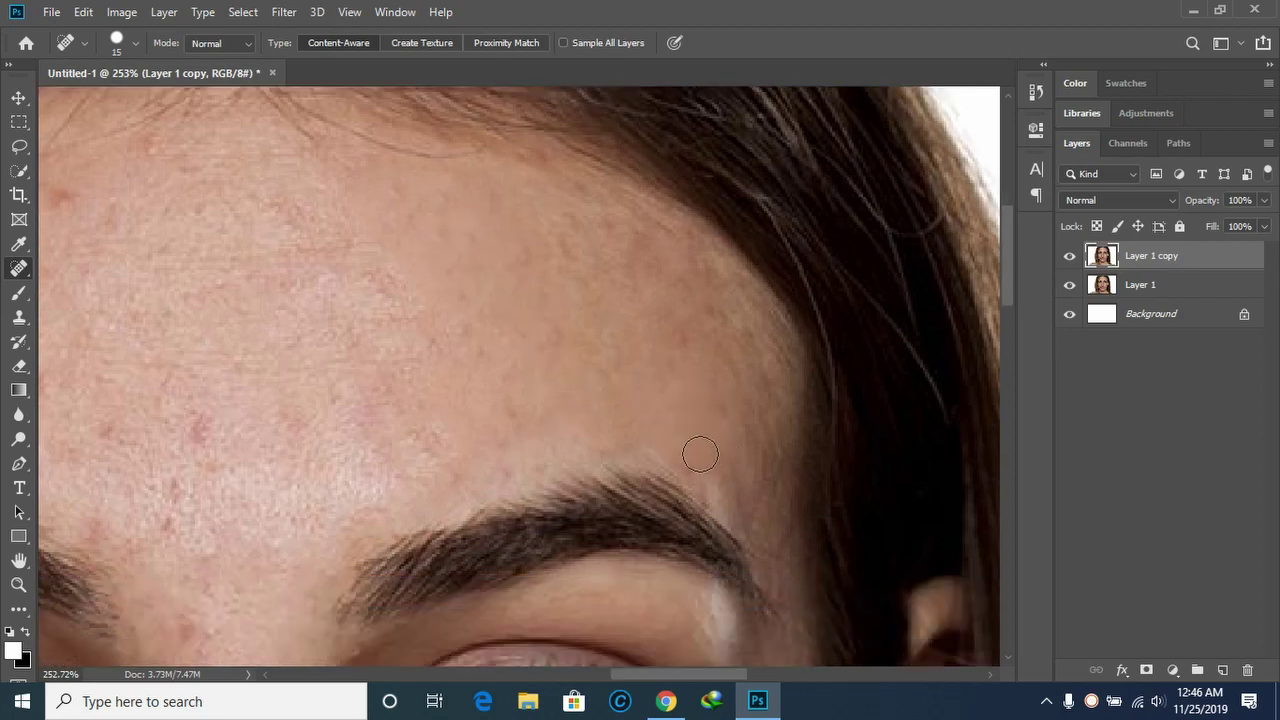
{"action": "left_click_drag", "start_coordinate": [700, 455], "coordinate": [714, 490]}
{"action": "left_click_drag", "start_coordinate": [560, 319], "coordinate": [561, 355]}
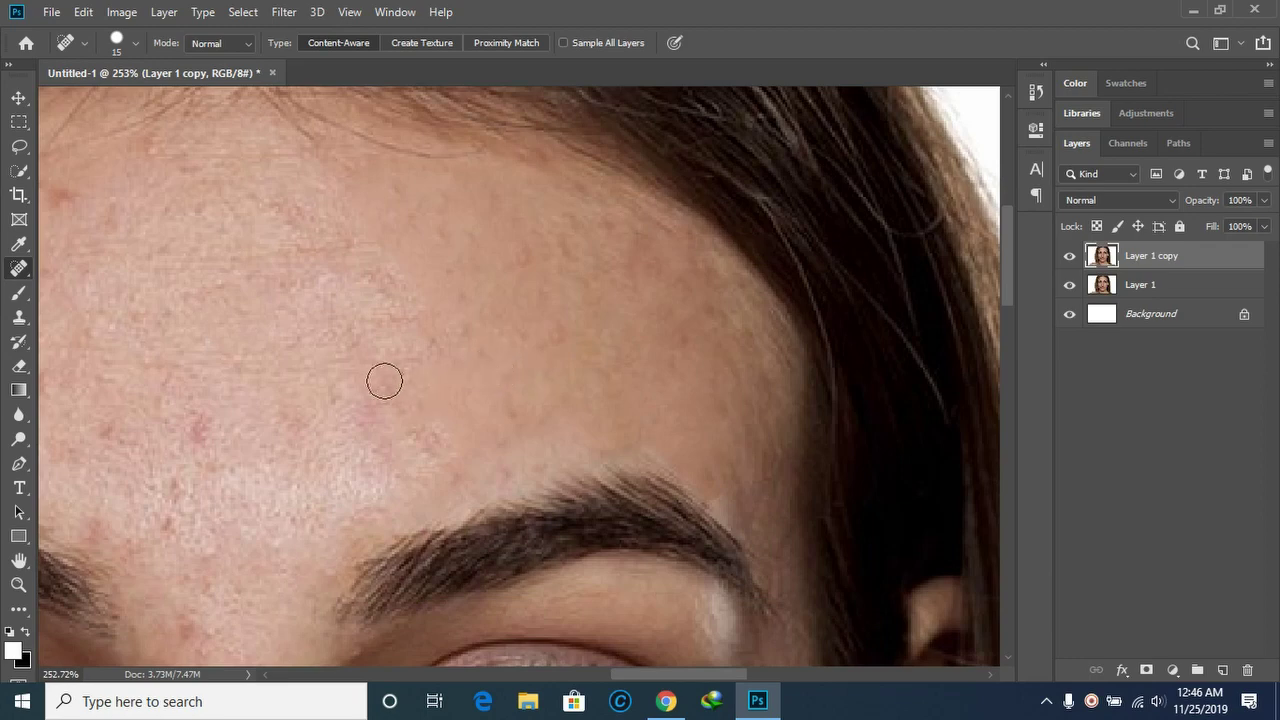
{"action": "scroll", "coordinate": [384, 381], "scroll_direction": "up", "scroll_amount": 2}
Heal the spots across the upper-left and central forehead.
{"action": "scroll", "coordinate": [327, 329], "scroll_direction": "left", "scroll_amount": 5}
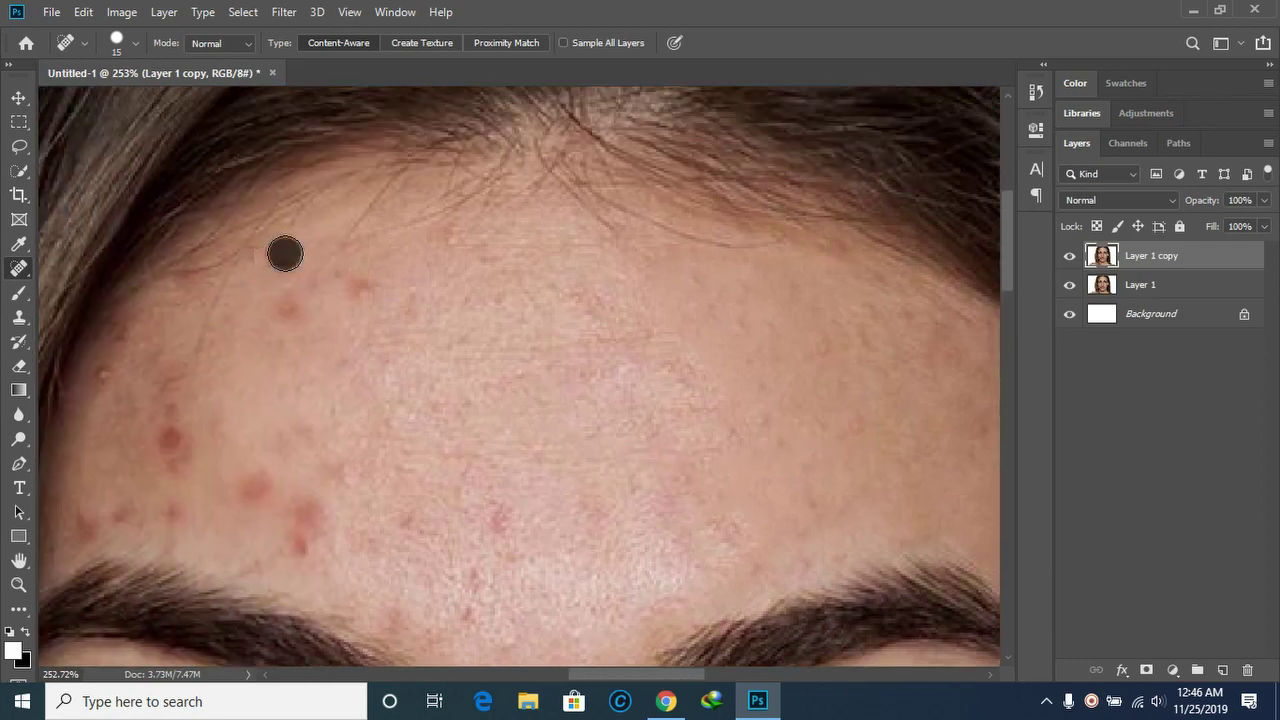
{"action": "left_click", "coordinate": [288, 295]}
{"action": "left_click", "coordinate": [362, 289]}
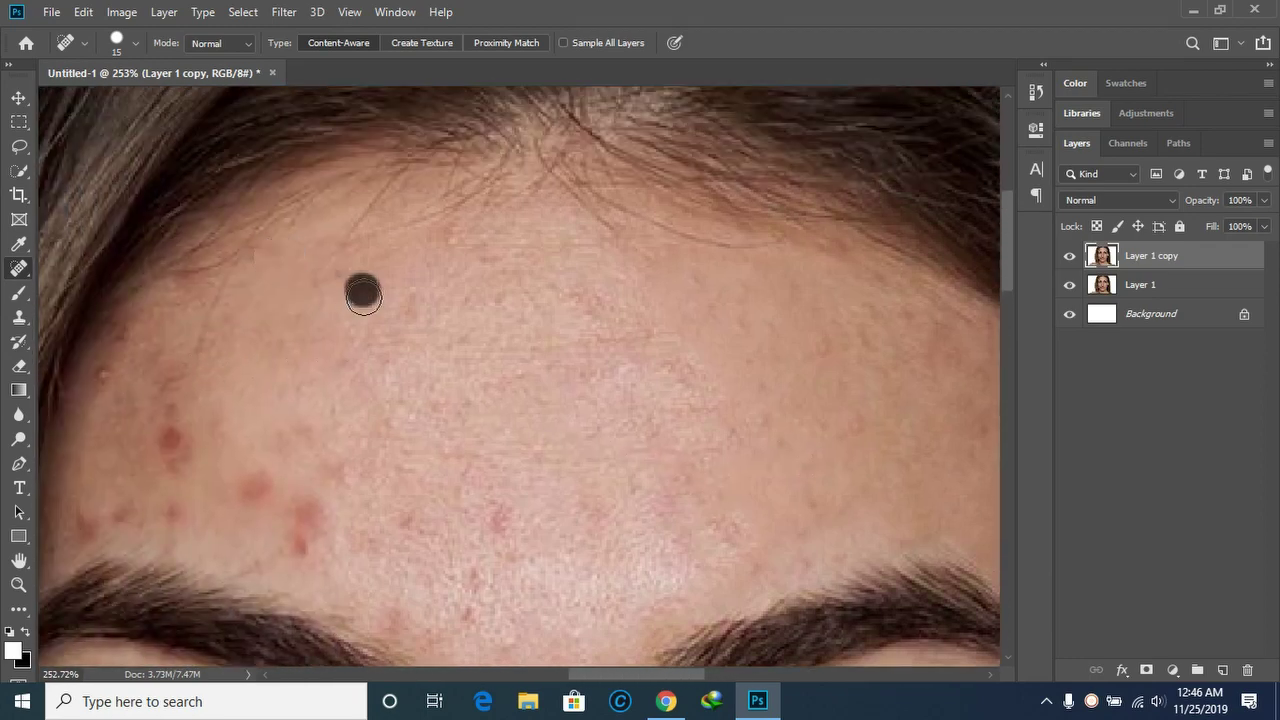
{"action": "left_click", "coordinate": [419, 291]}
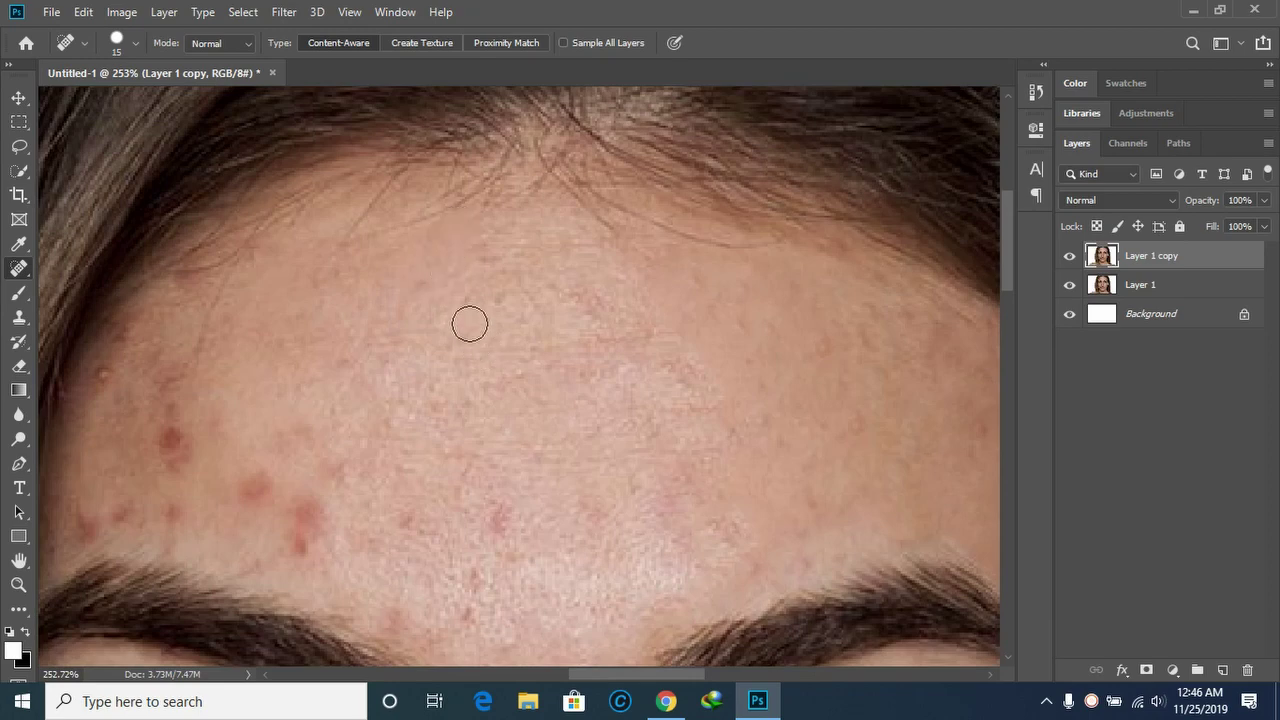
{"action": "left_click", "coordinate": [385, 356]}
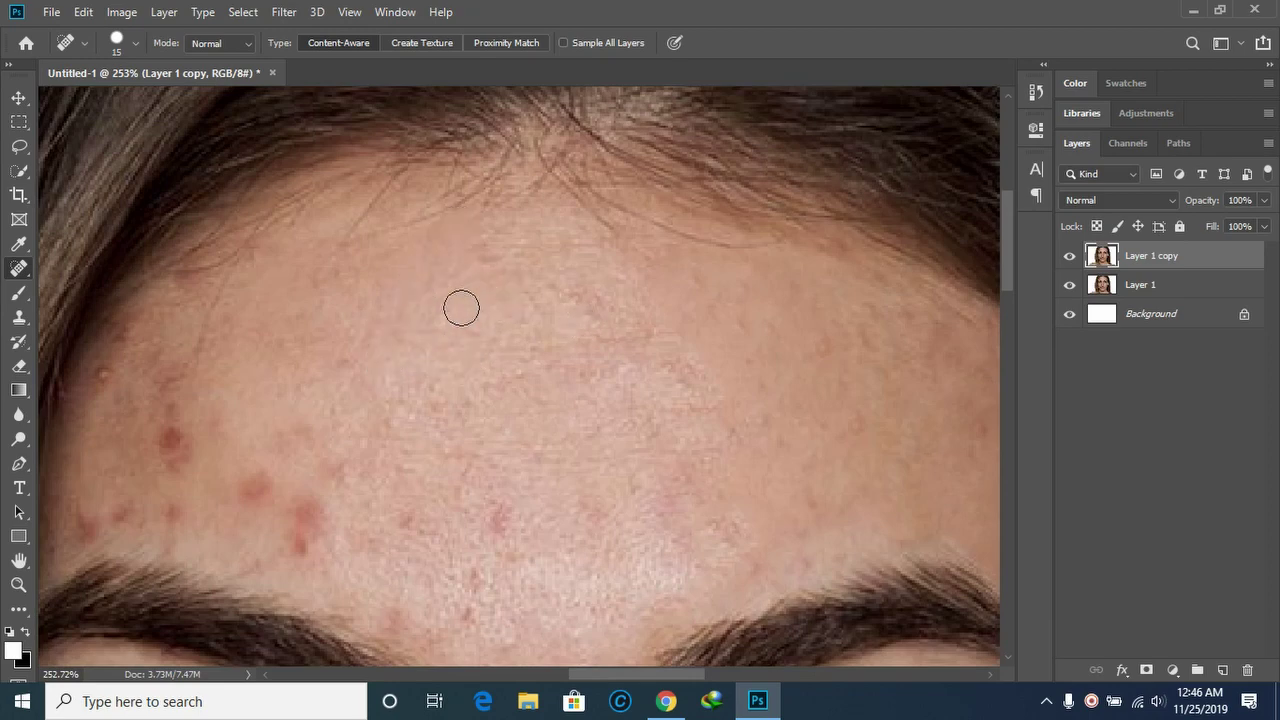
Heal the blemishes on the left forehead and near the left hairline.
{"action": "scroll", "coordinate": [210, 386], "scroll_direction": "down", "scroll_amount": 2}
{"action": "left_click", "coordinate": [176, 362]}
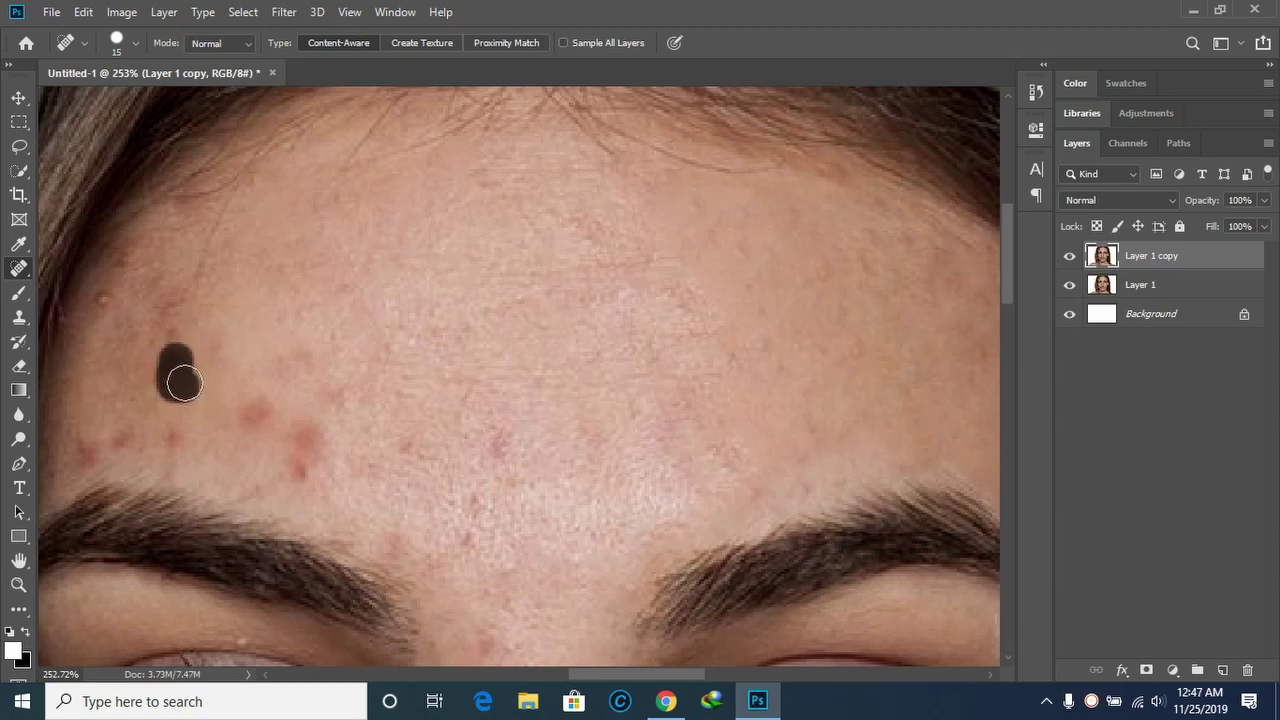
{"action": "left_click", "coordinate": [166, 431]}
{"action": "left_click", "coordinate": [119, 440]}
{"action": "left_click", "coordinate": [89, 447]}
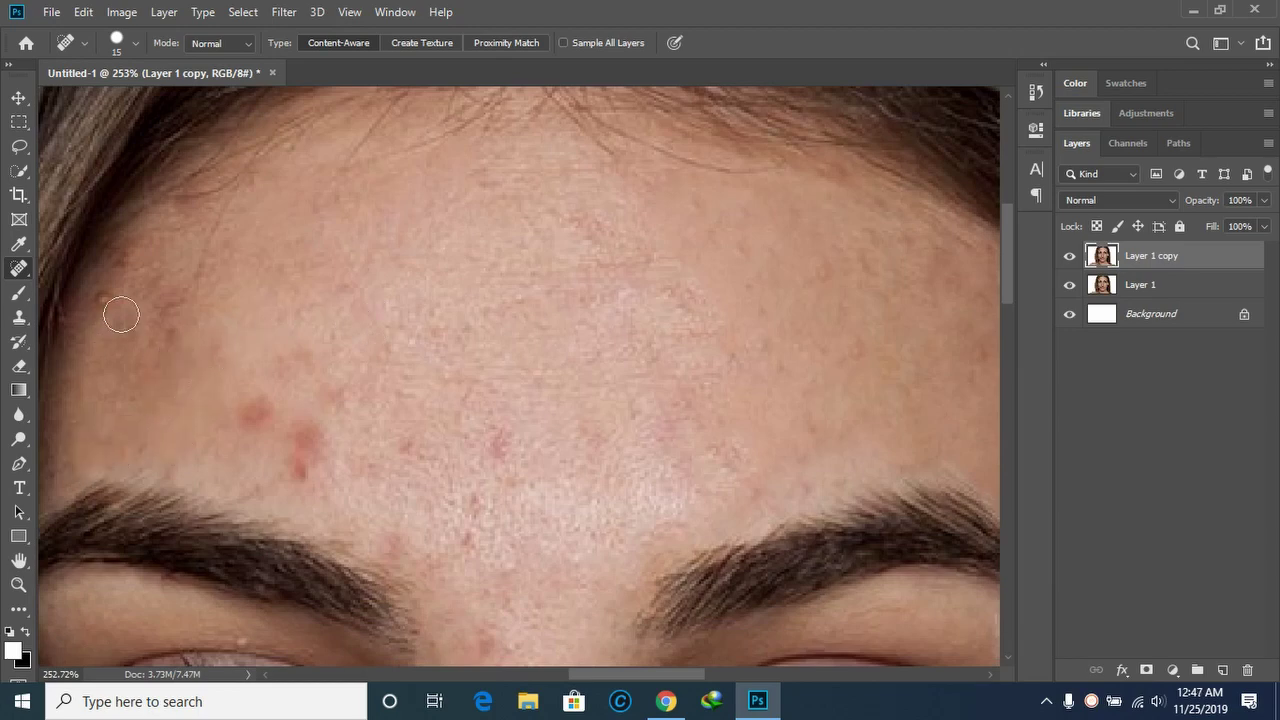
{"action": "left_click", "coordinate": [105, 295]}
{"action": "left_click", "coordinate": [170, 313]}
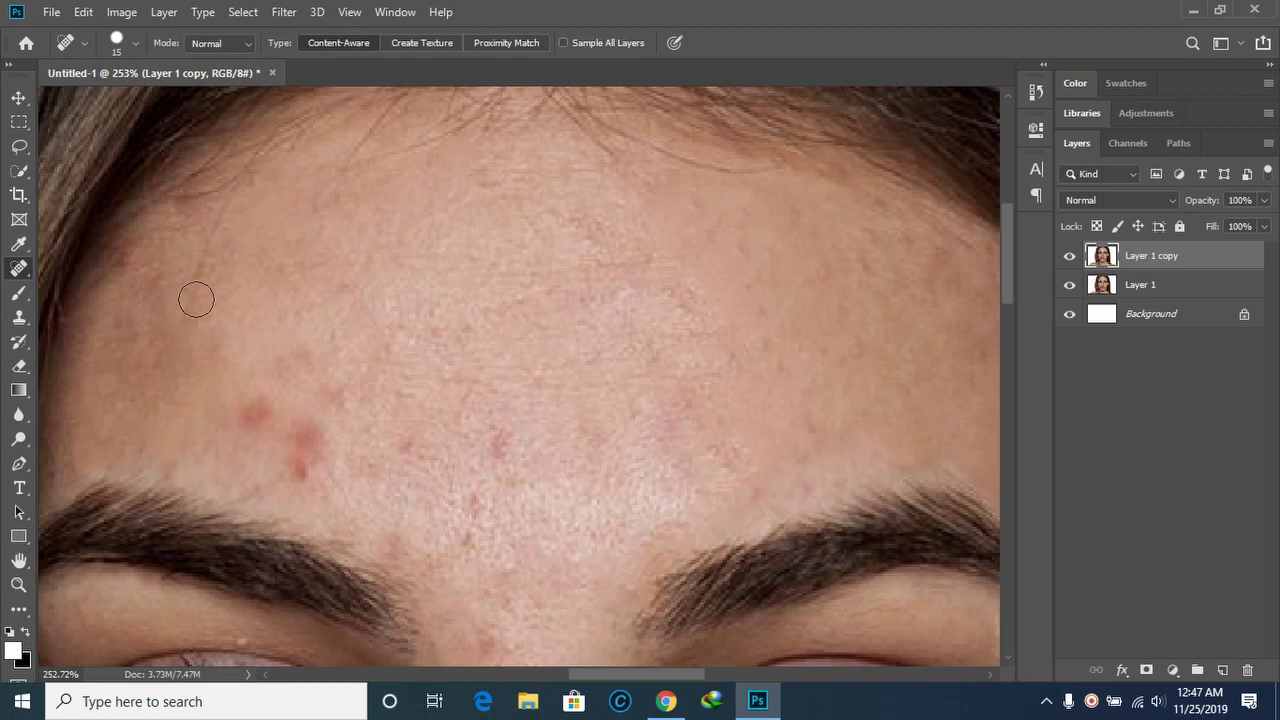
{"action": "left_click_drag", "start_coordinate": [178, 315], "coordinate": [235, 185]}
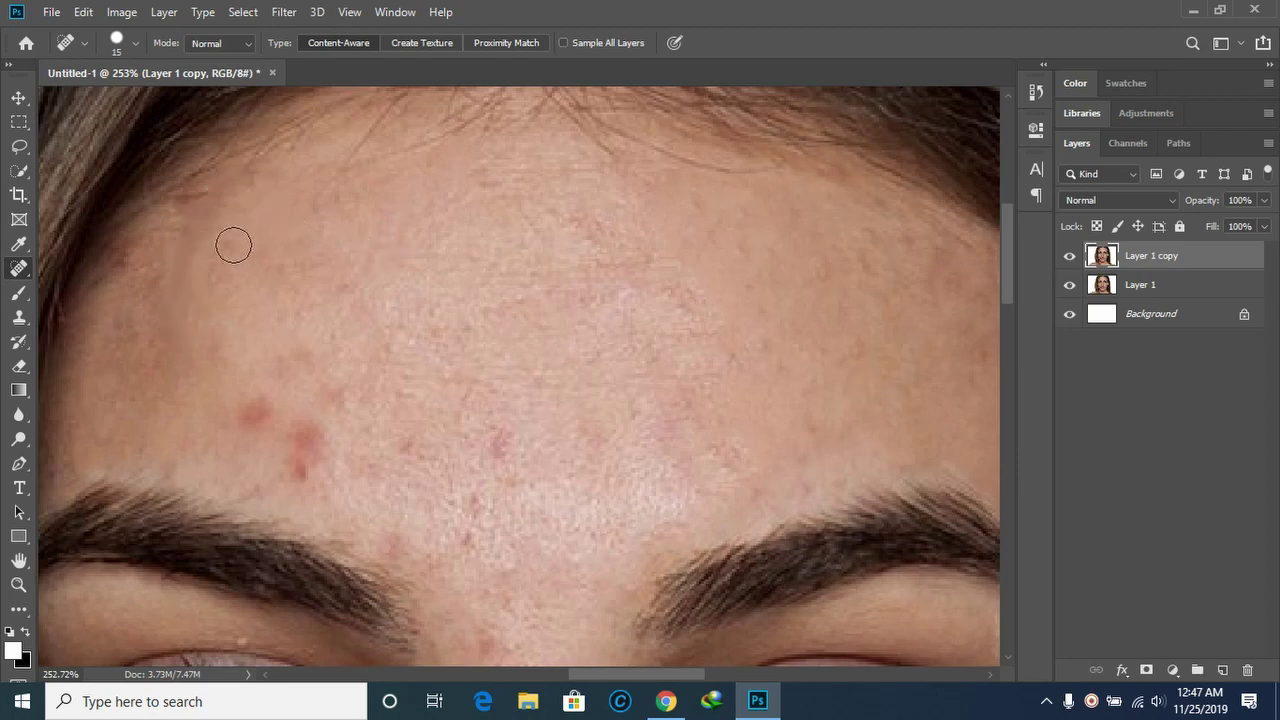
{"action": "left_click_drag", "start_coordinate": [233, 245], "coordinate": [237, 258]}
Heal the red spots on the left forehead and above the left brow.
{"action": "left_click_drag", "start_coordinate": [291, 356], "coordinate": [306, 352]}
{"action": "left_click_drag", "start_coordinate": [199, 346], "coordinate": [224, 357]}
{"action": "left_click_drag", "start_coordinate": [271, 400], "coordinate": [259, 415]}
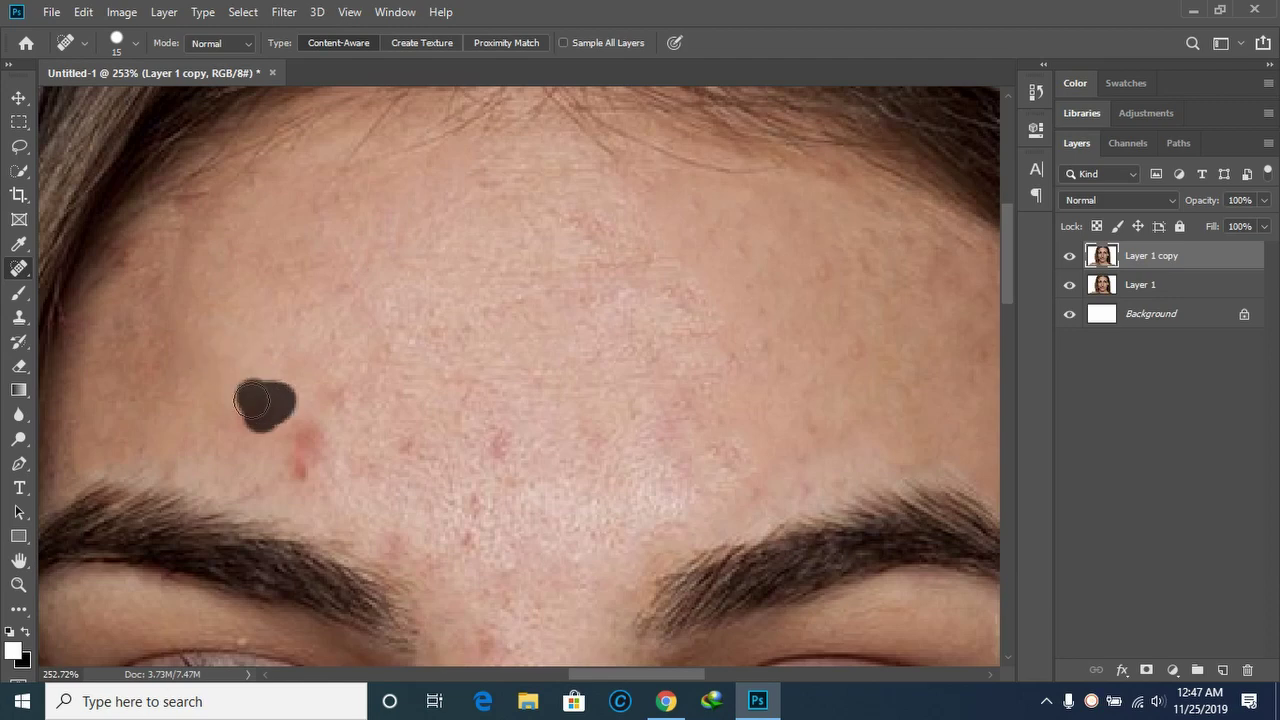
{"action": "left_click", "coordinate": [306, 444]}
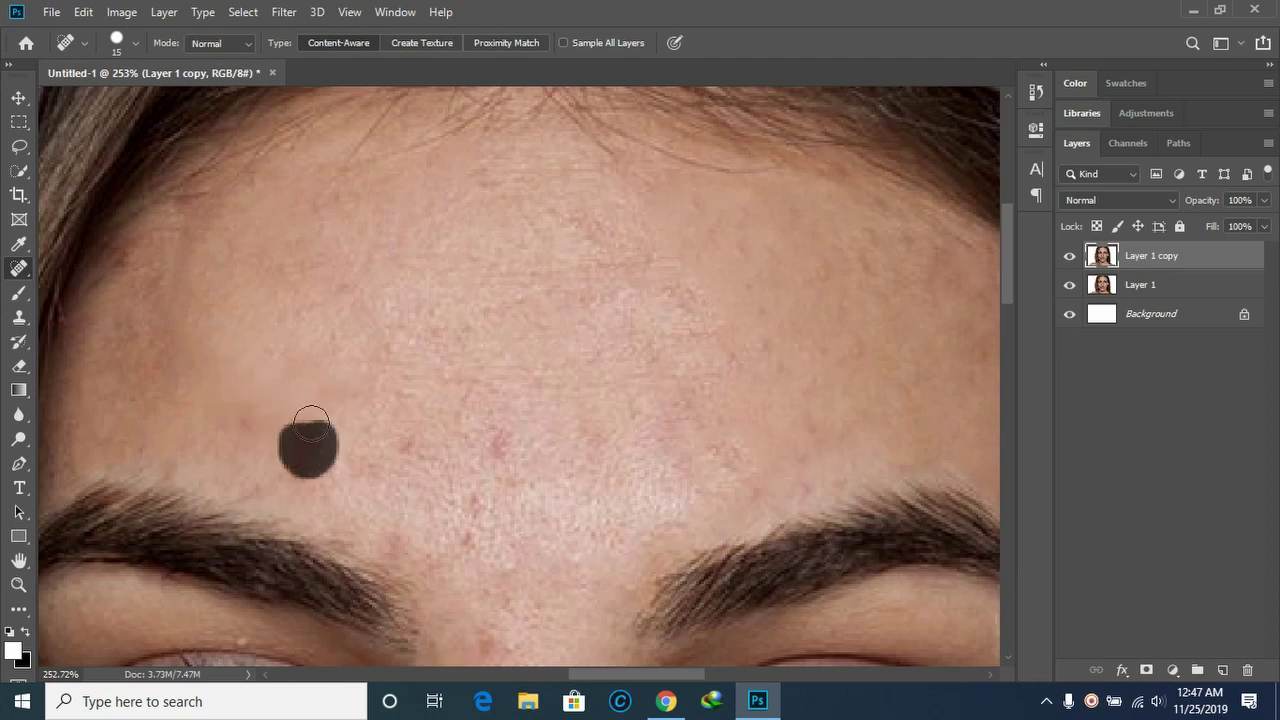
{"action": "left_click", "coordinate": [250, 431]}
Heal the blemishes in the middle and lower forehead.
{"action": "left_click_drag", "start_coordinate": [292, 470], "coordinate": [340, 485]}
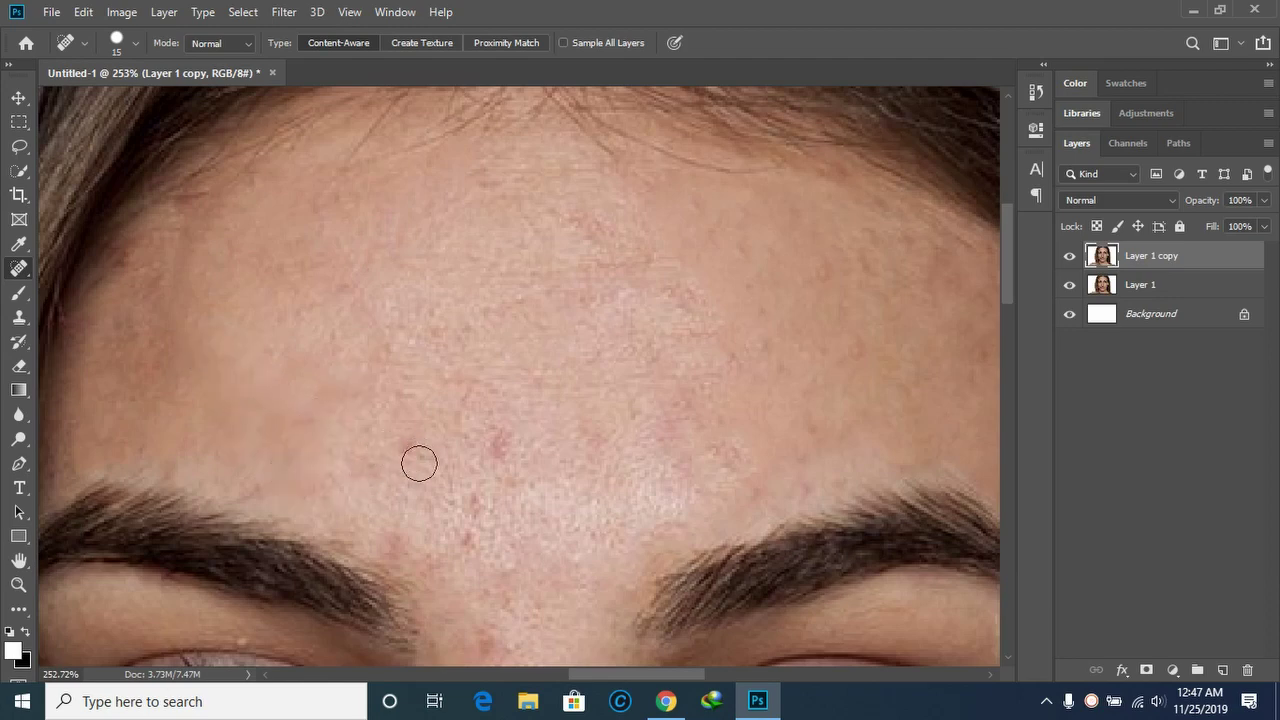
{"action": "left_click_drag", "start_coordinate": [476, 385], "coordinate": [488, 508]}
{"action": "left_click", "coordinate": [517, 443]}
{"action": "left_click", "coordinate": [508, 480]}
{"action": "left_click", "coordinate": [471, 527]}
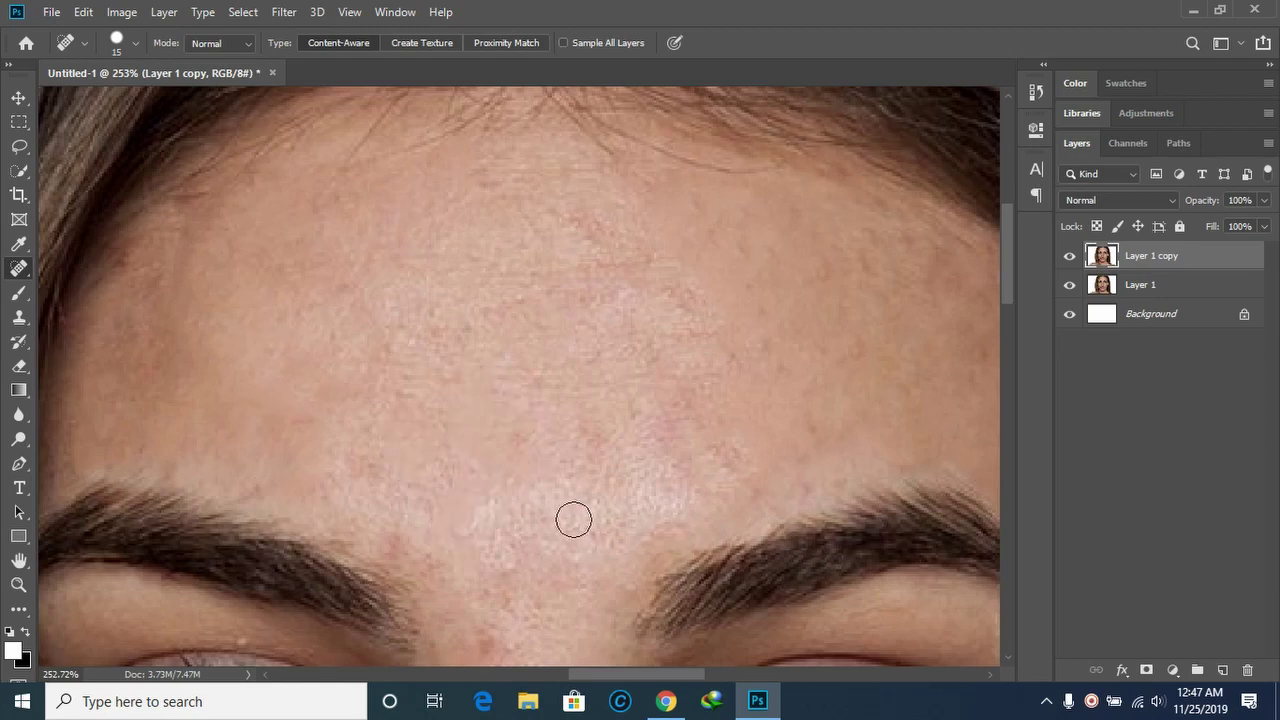
{"action": "scroll", "coordinate": [594, 417], "scroll_direction": "up", "scroll_amount": 2}
Heal the spots on the upper and right forehead.
{"action": "left_click", "coordinate": [499, 283]}
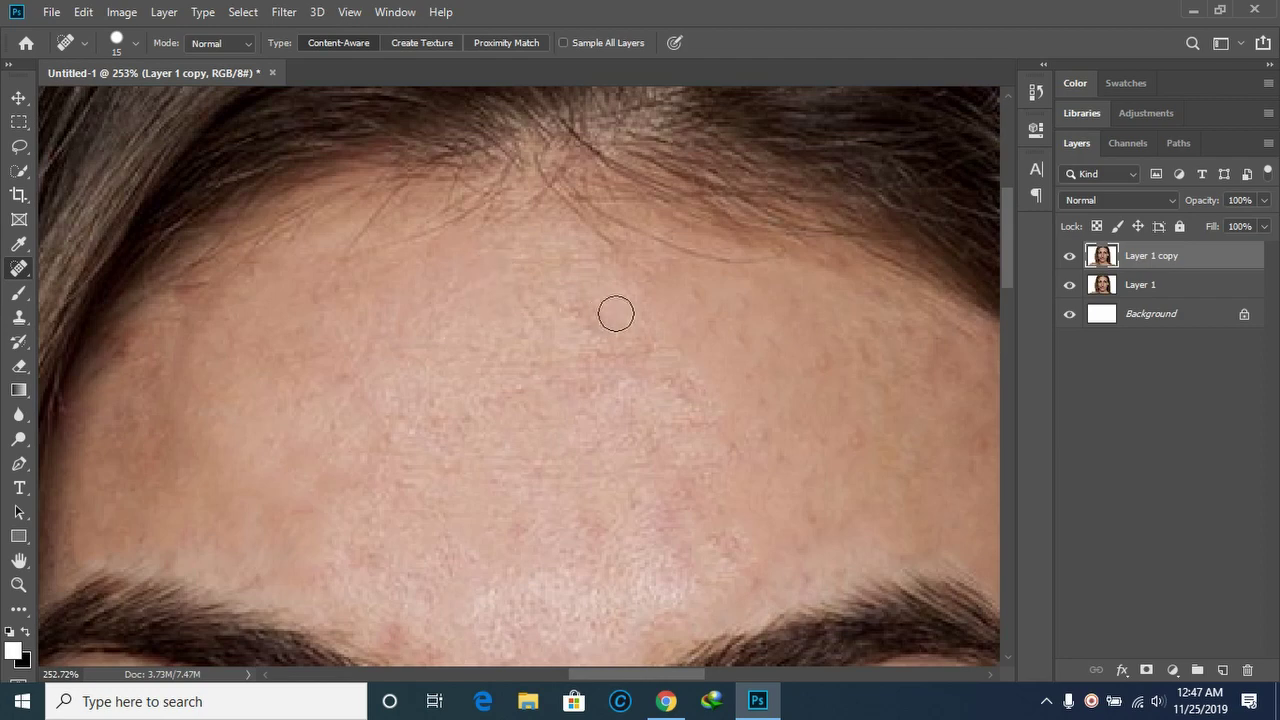
{"action": "mouse_move", "coordinate": [612, 314]}
{"action": "left_mouse_down"}
{"action": "mouse_move", "coordinate": [588, 326]}
{"action": "mouse_move", "coordinate": [588, 362]}
{"action": "left_mouse_up"}
{"action": "left_click", "coordinate": [646, 343]}
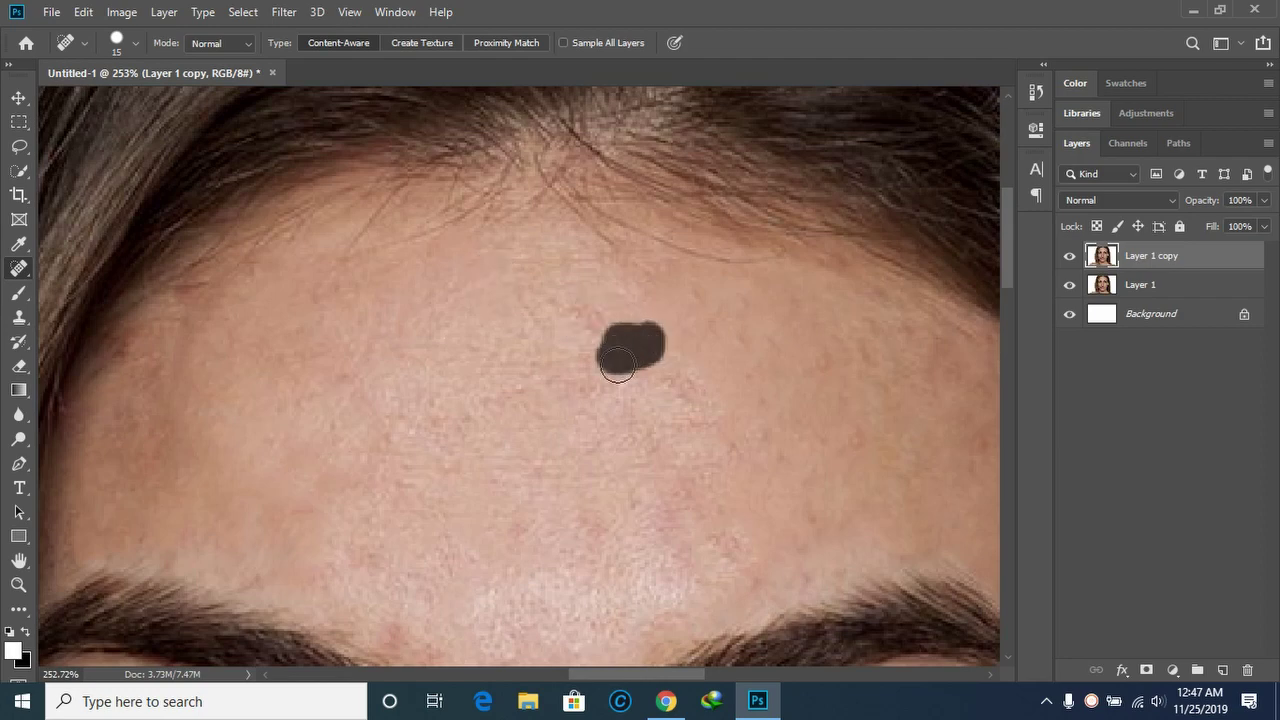
{"action": "left_click", "coordinate": [683, 383]}
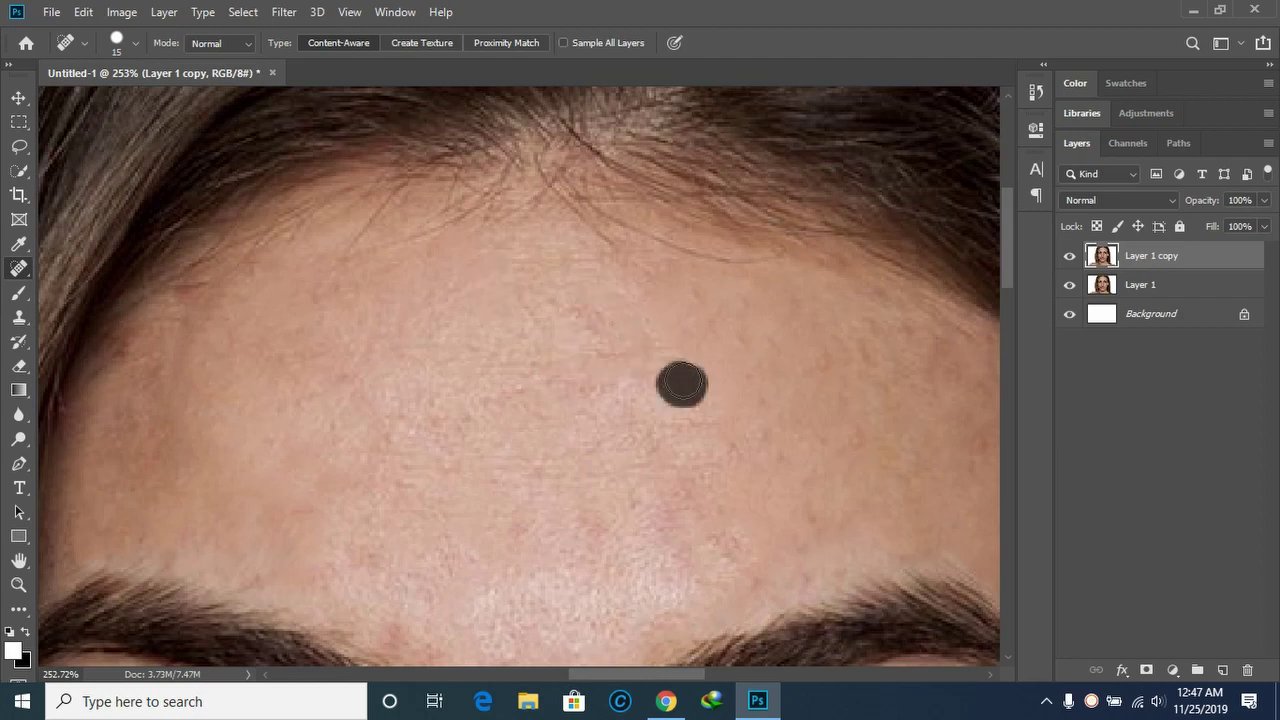
{"action": "left_click", "coordinate": [738, 340]}
Heal the spots along the right side and lower right forehead.
{"action": "left_click", "coordinate": [808, 362]}
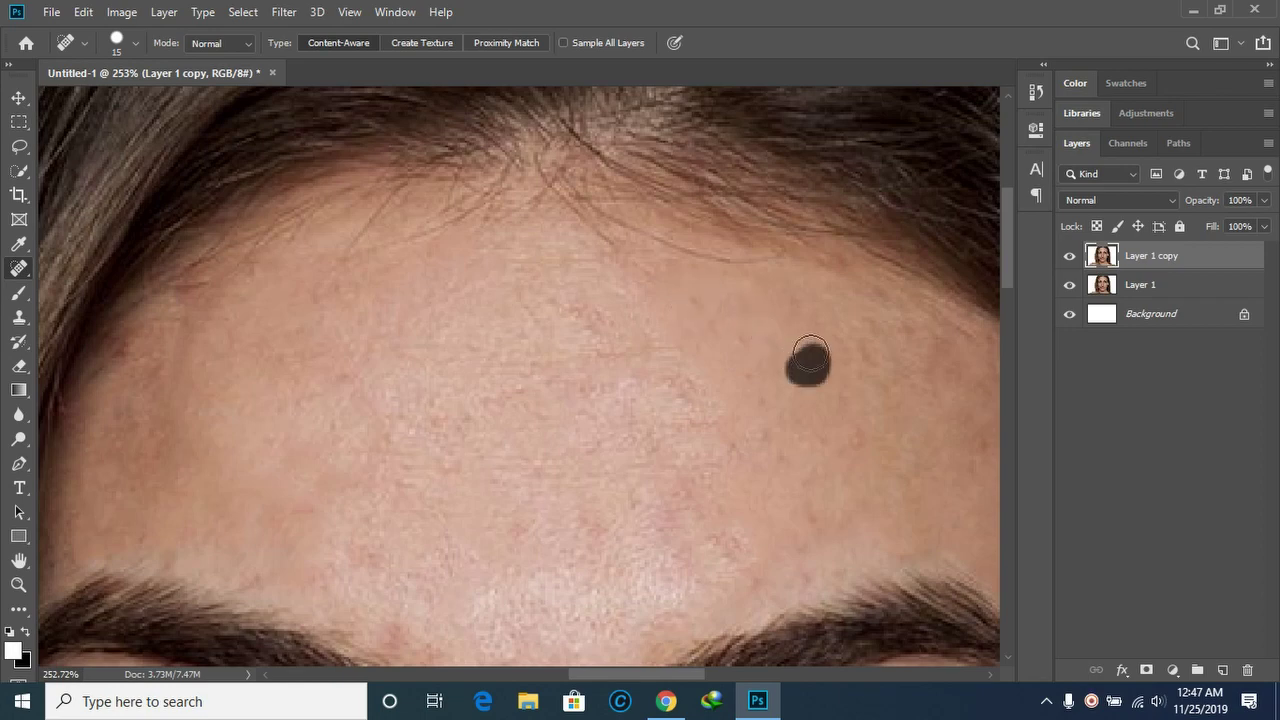
{"action": "left_click", "coordinate": [864, 360]}
{"action": "left_click", "coordinate": [850, 433]}
{"action": "left_click_drag", "start_coordinate": [795, 442], "coordinate": [808, 468]}
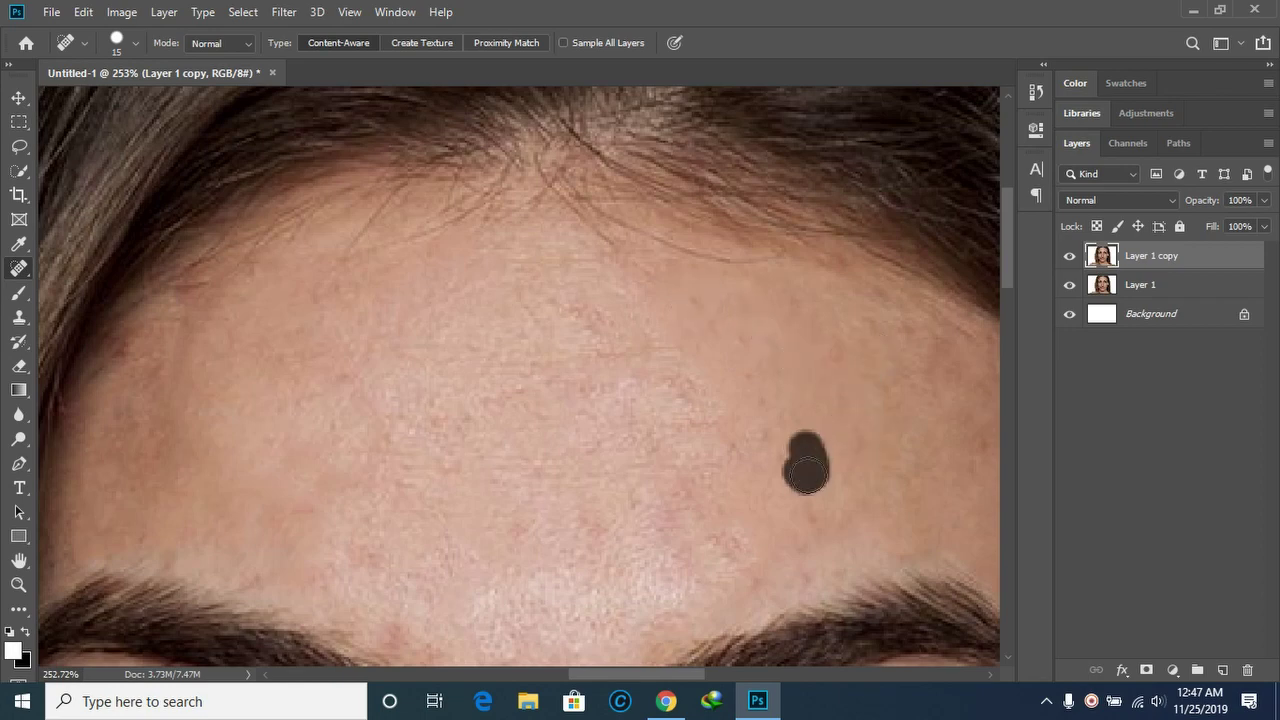
{"action": "left_click", "coordinate": [763, 449]}
Heal the red spot on the bridge of the nose.
{"action": "scroll", "coordinate": [873, 431], "scroll_direction": "down", "scroll_amount": 2}
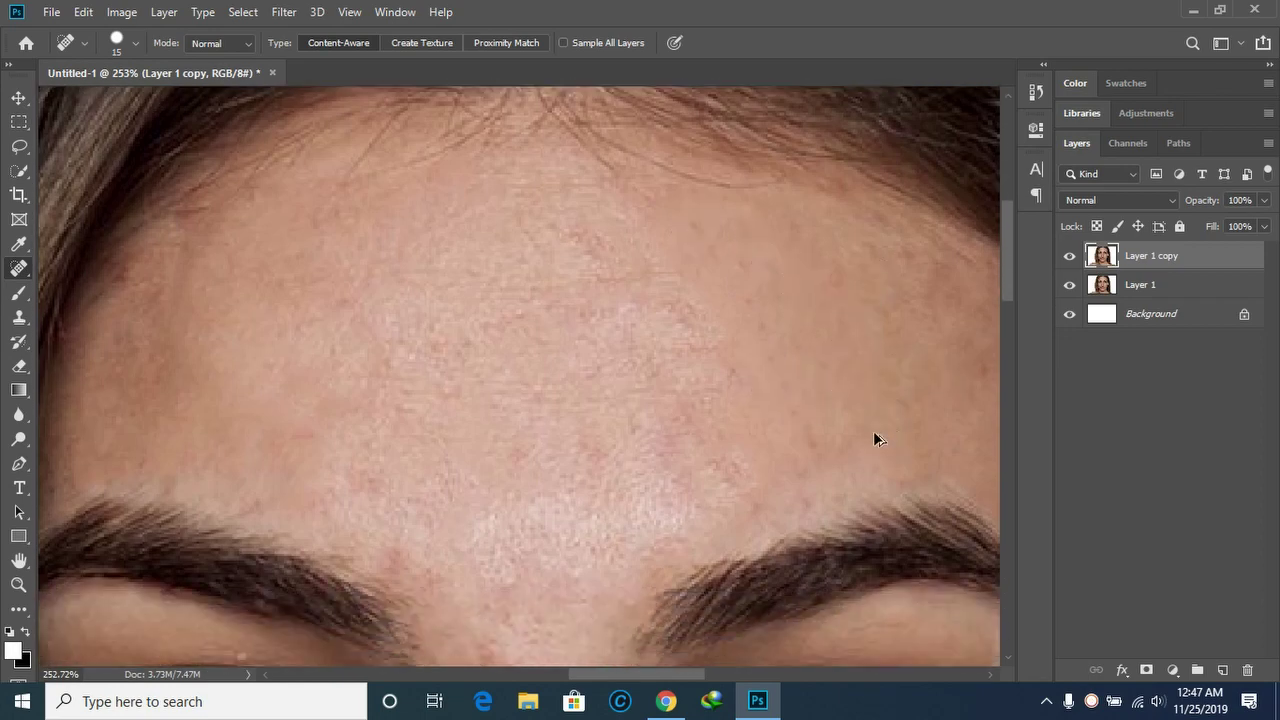
{"action": "scroll", "coordinate": [873, 431], "scroll_direction": "down", "scroll_amount": 3}
{"action": "scroll", "coordinate": [757, 420], "scroll_direction": "up", "scroll_amount": 3}
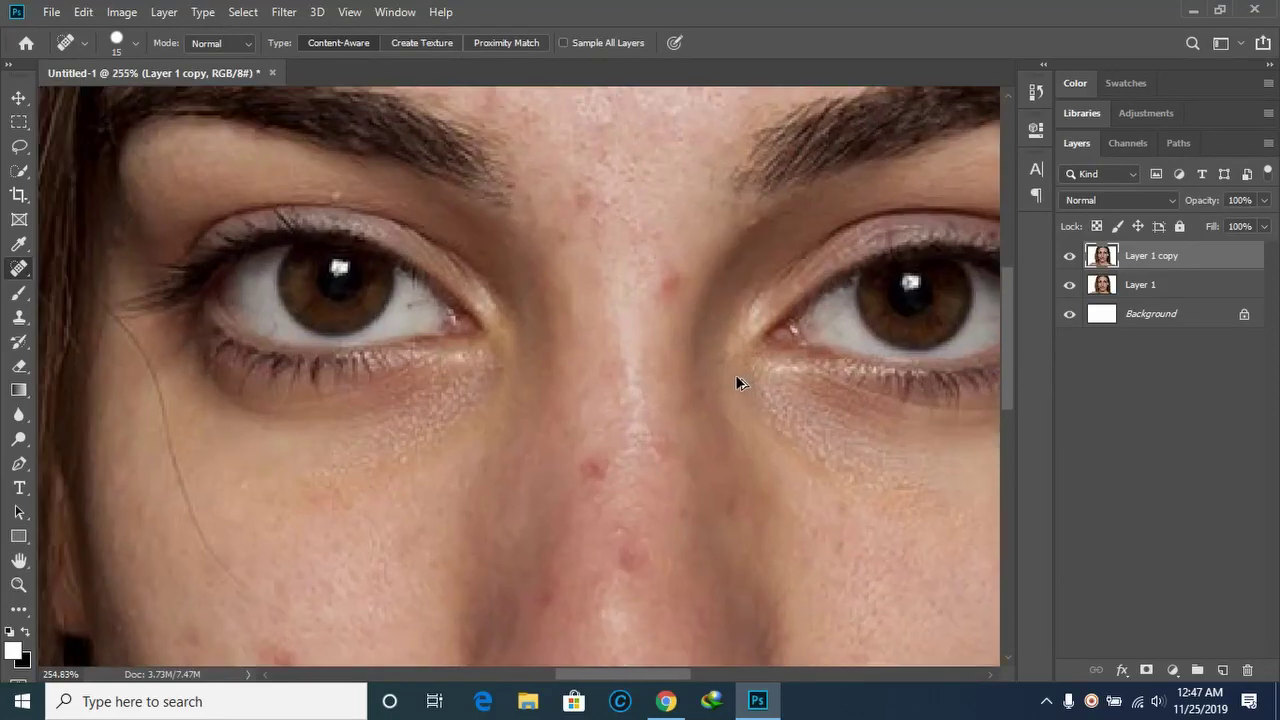
{"action": "scroll", "coordinate": [737, 380], "scroll_direction": "up", "scroll_amount": 3}
{"action": "scroll", "coordinate": [652, 283], "scroll_direction": "down", "scroll_amount": 3}
{"action": "scroll", "coordinate": [652, 283], "scroll_direction": "up", "scroll_amount": 3}
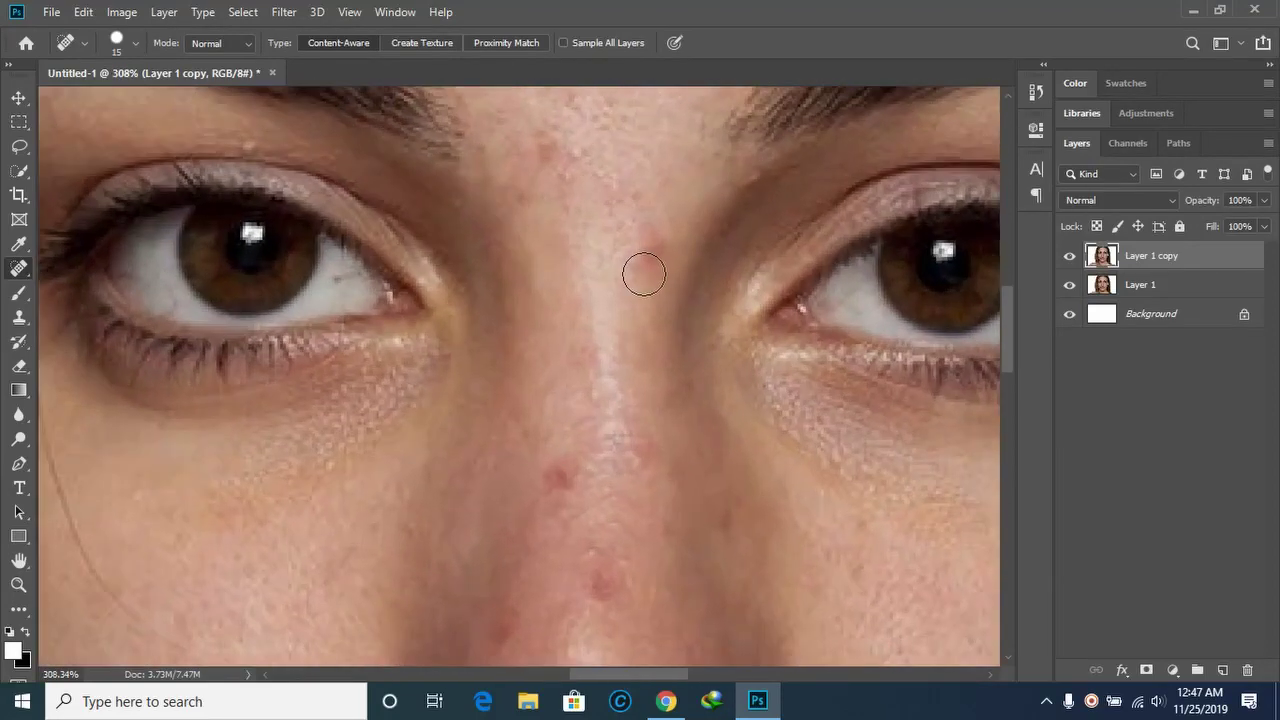
{"action": "left_click_drag", "start_coordinate": [649, 240], "coordinate": [652, 268]}
{"action": "mouse_move", "coordinate": [556, 125]}
{"action": "left_mouse_down"}
{"action": "mouse_move", "coordinate": [550, 188]}
{"action": "mouse_move", "coordinate": [572, 195]}
{"action": "left_mouse_up"}
Clear the blemishes between the eyebrows and the last nose-bridge spot.
{"action": "scroll", "coordinate": [560, 249], "scroll_direction": "up", "scroll_amount": 3}
{"action": "scroll", "coordinate": [552, 176], "scroll_direction": "up", "scroll_amount": 2}
{"action": "left_click", "coordinate": [563, 149]}
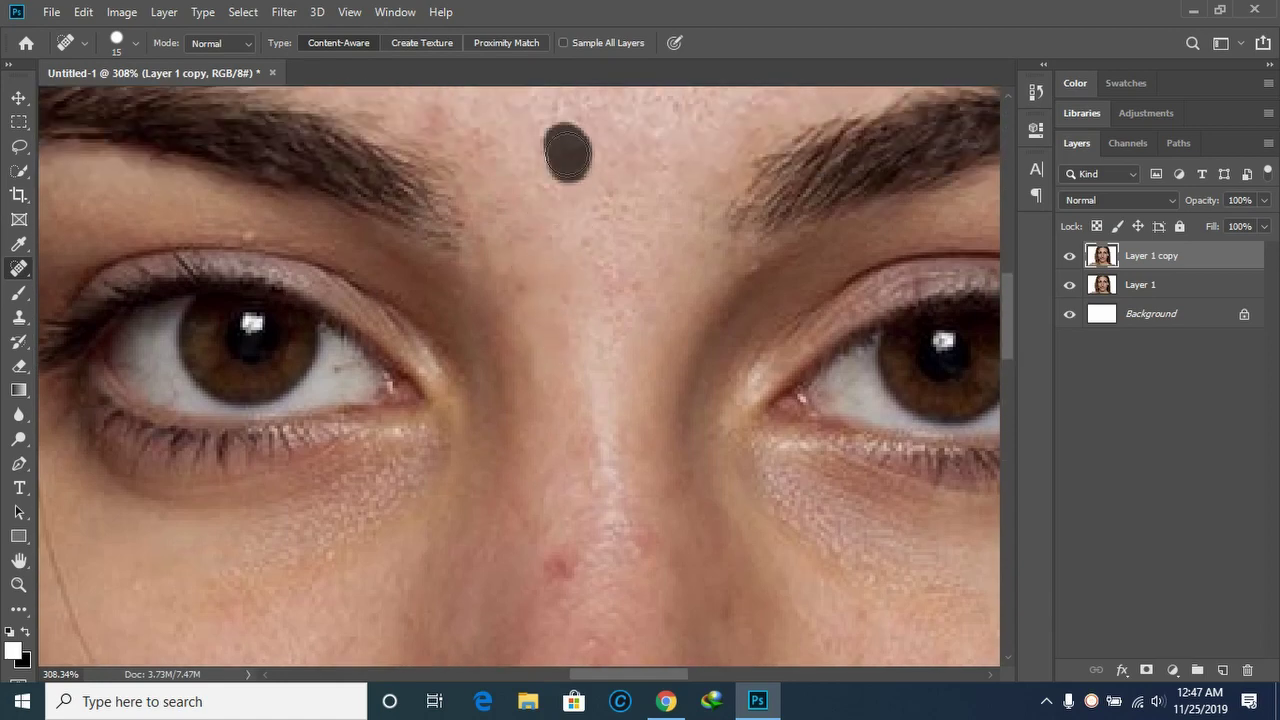
{"action": "left_click_drag", "start_coordinate": [606, 271], "coordinate": [636, 285]}
{"action": "left_click", "coordinate": [570, 300]}
Heal the spots on the upper nose and the red spot on its side.
{"action": "scroll", "coordinate": [634, 420], "scroll_direction": "down", "scroll_amount": 1}
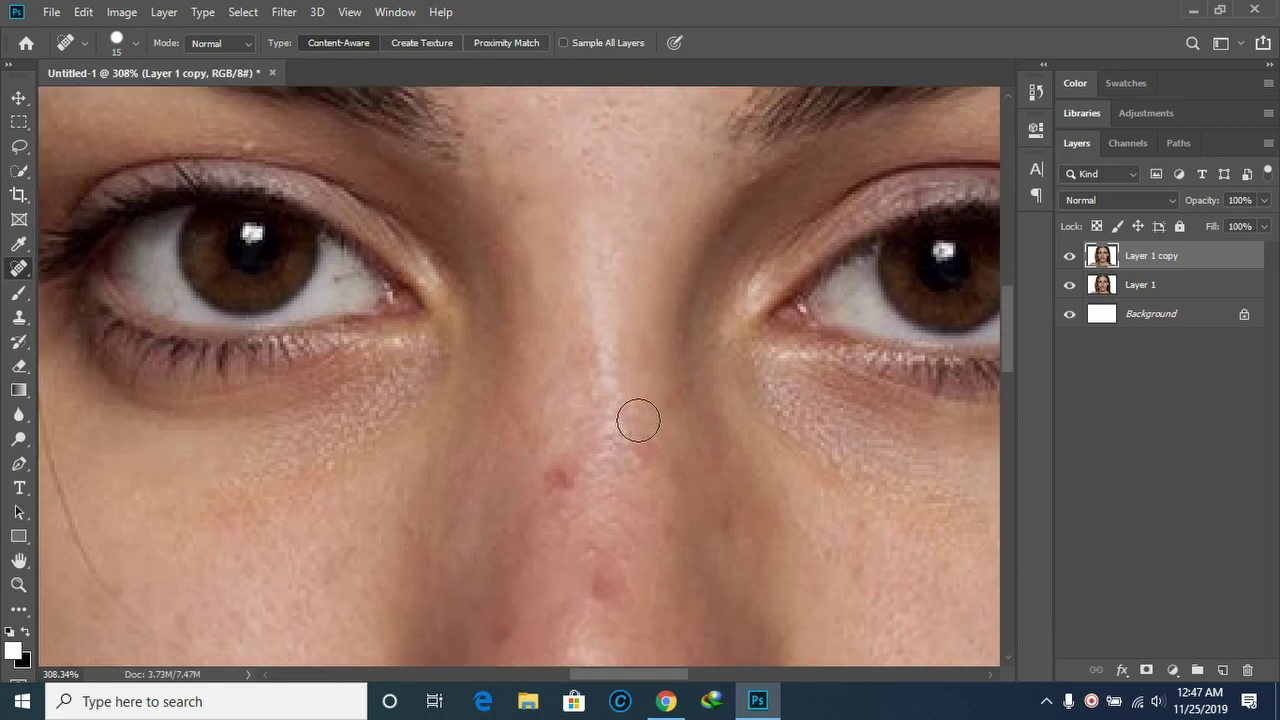
{"action": "scroll", "coordinate": [600, 400], "scroll_direction": "down", "scroll_amount": 2}
{"action": "left_click", "coordinate": [568, 383]}
{"action": "left_click", "coordinate": [641, 369]}
{"action": "left_click", "coordinate": [683, 300]}
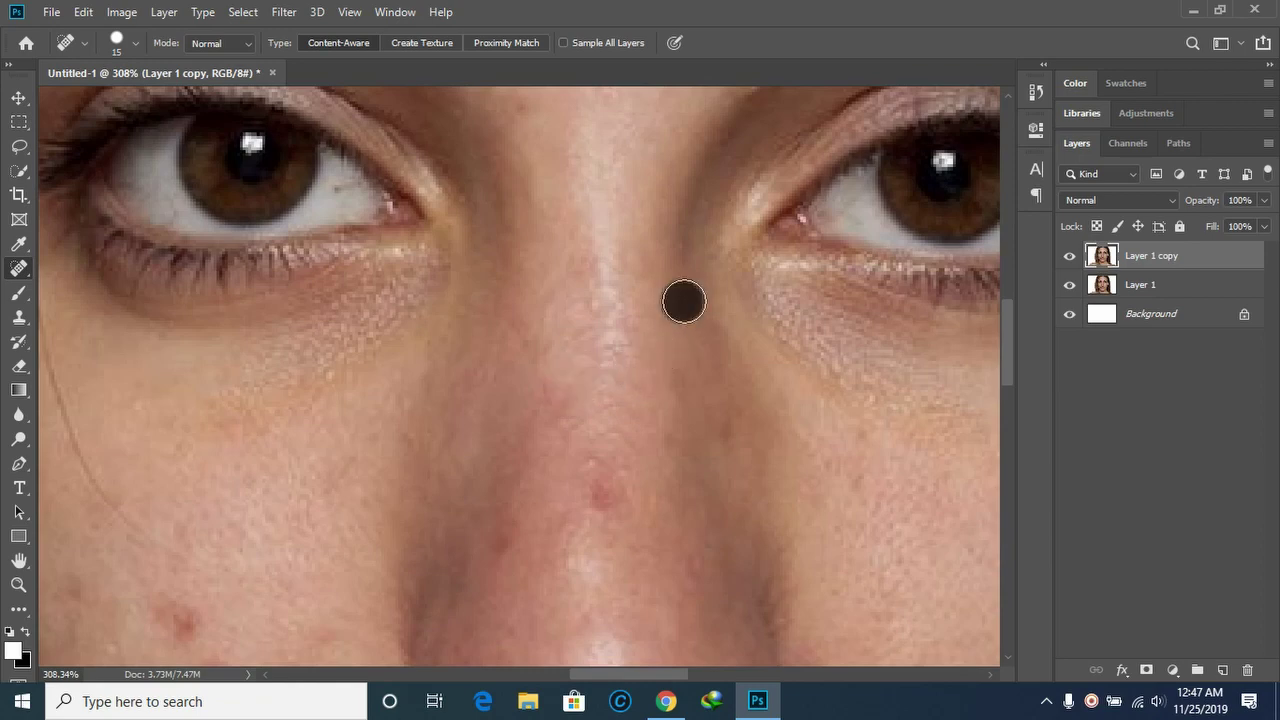
{"action": "left_click_drag", "start_coordinate": [713, 418], "coordinate": [728, 436]}
{"action": "left_click_drag", "start_coordinate": [599, 484], "coordinate": [596, 502]}
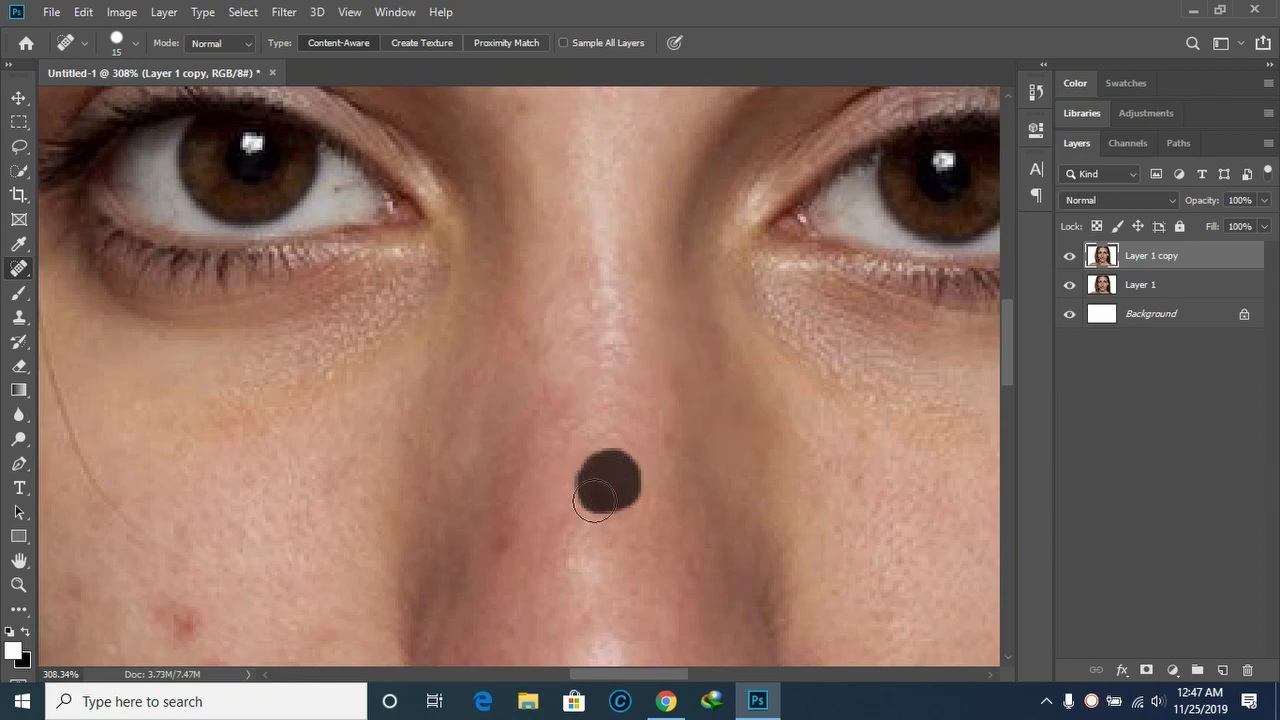
Heal the remaining small blemishes lower on the nose.
{"action": "scroll", "coordinate": [534, 443], "scroll_direction": "down", "scroll_amount": 1}
{"action": "left_click", "coordinate": [563, 336]}
{"action": "left_click", "coordinate": [600, 372]}
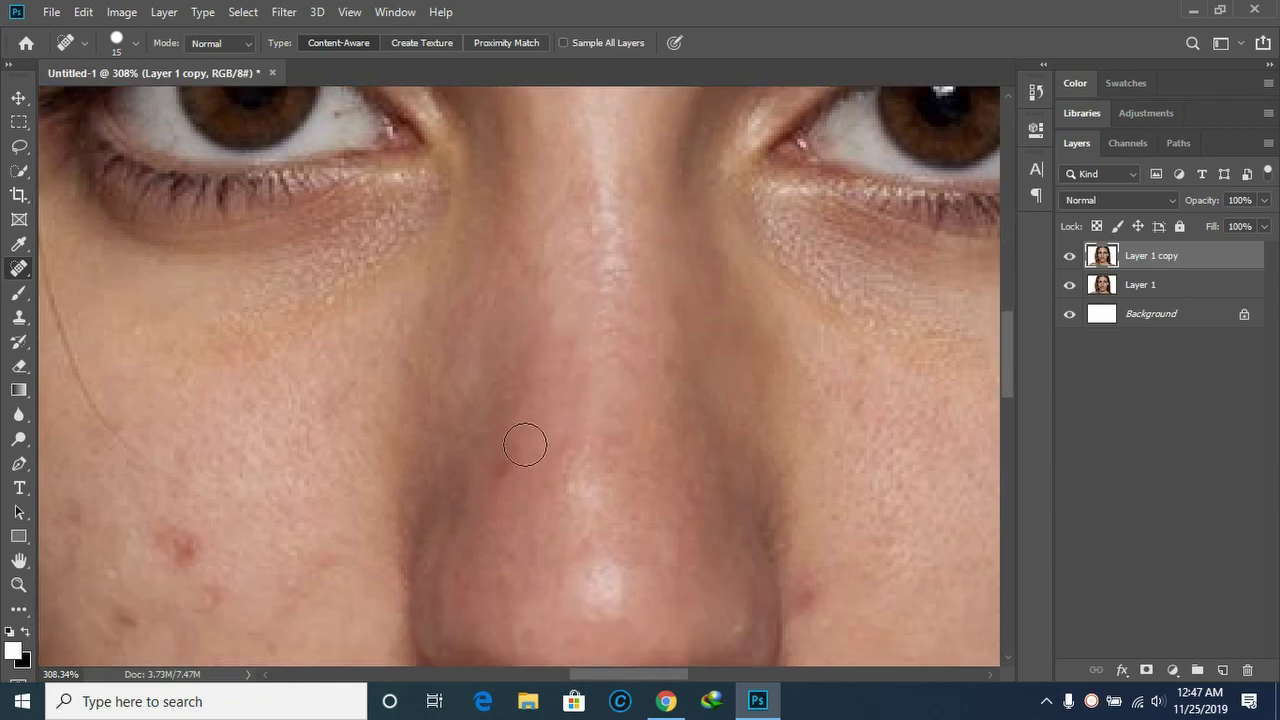
{"action": "left_click_drag", "start_coordinate": [528, 440], "coordinate": [505, 480]}
{"action": "scroll", "coordinate": [538, 509], "scroll_direction": "down", "scroll_amount": 3}
Heal the scattered spots across the left cheek with the Spot Healing Brush.
{"action": "scroll", "coordinate": [389, 561], "scroll_direction": "down", "scroll_amount": 1}
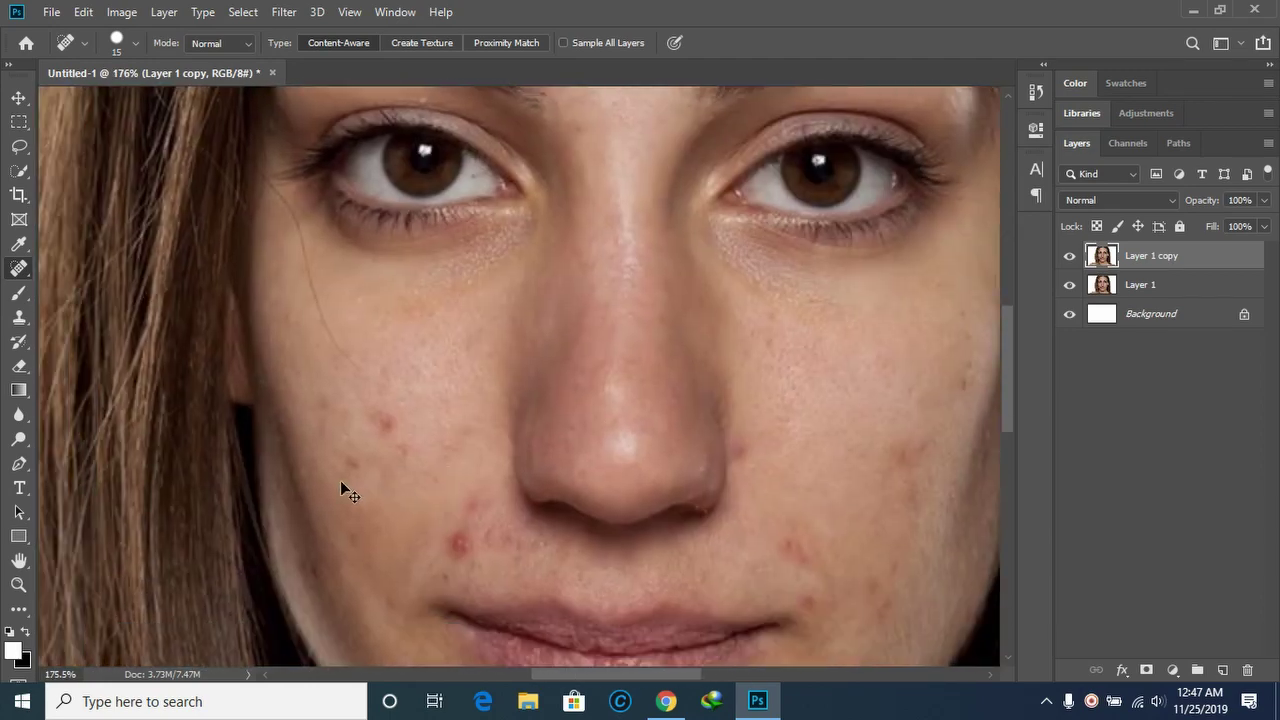
{"action": "scroll", "coordinate": [340, 480], "scroll_direction": "left", "scroll_amount": 1}
{"action": "scroll", "coordinate": [399, 456], "scroll_direction": "up", "scroll_amount": 3}
{"action": "left_click", "coordinate": [398, 382]}
{"action": "left_click", "coordinate": [496, 410]}
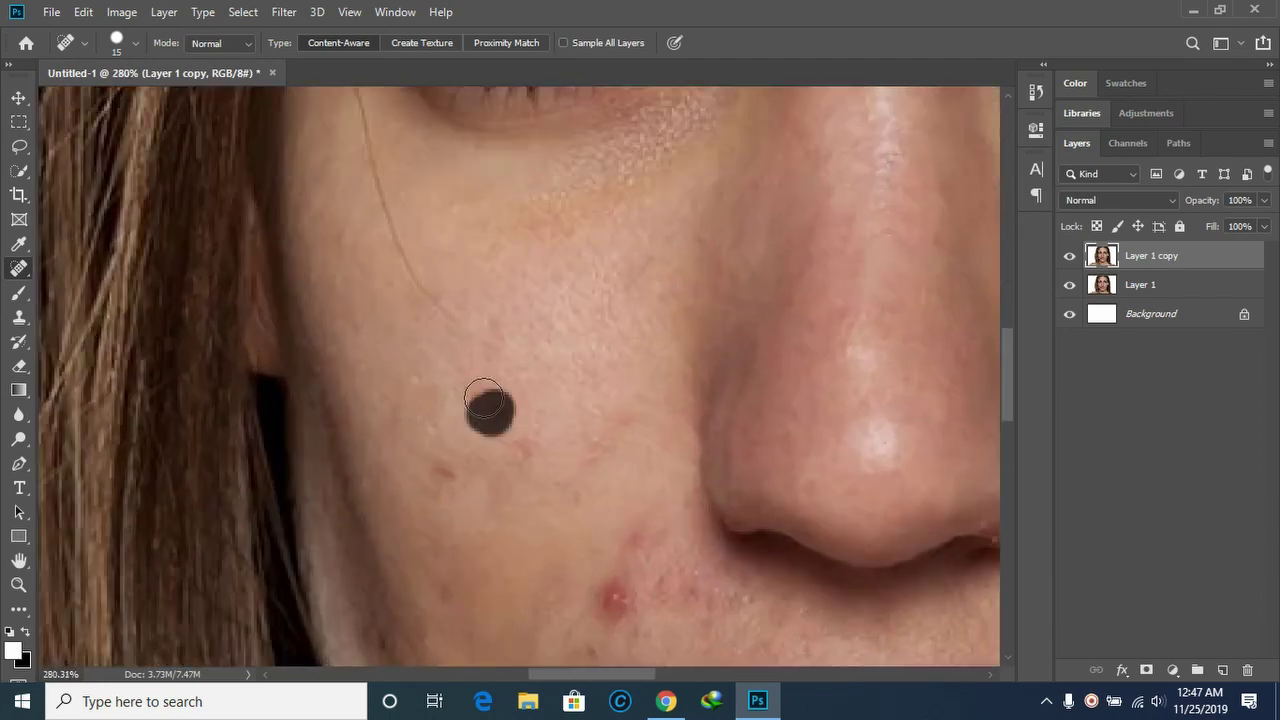
{"action": "left_click", "coordinate": [517, 443]}
{"action": "left_click", "coordinate": [618, 427]}
{"action": "left_click_drag", "start_coordinate": [618, 427], "coordinate": [655, 405]}
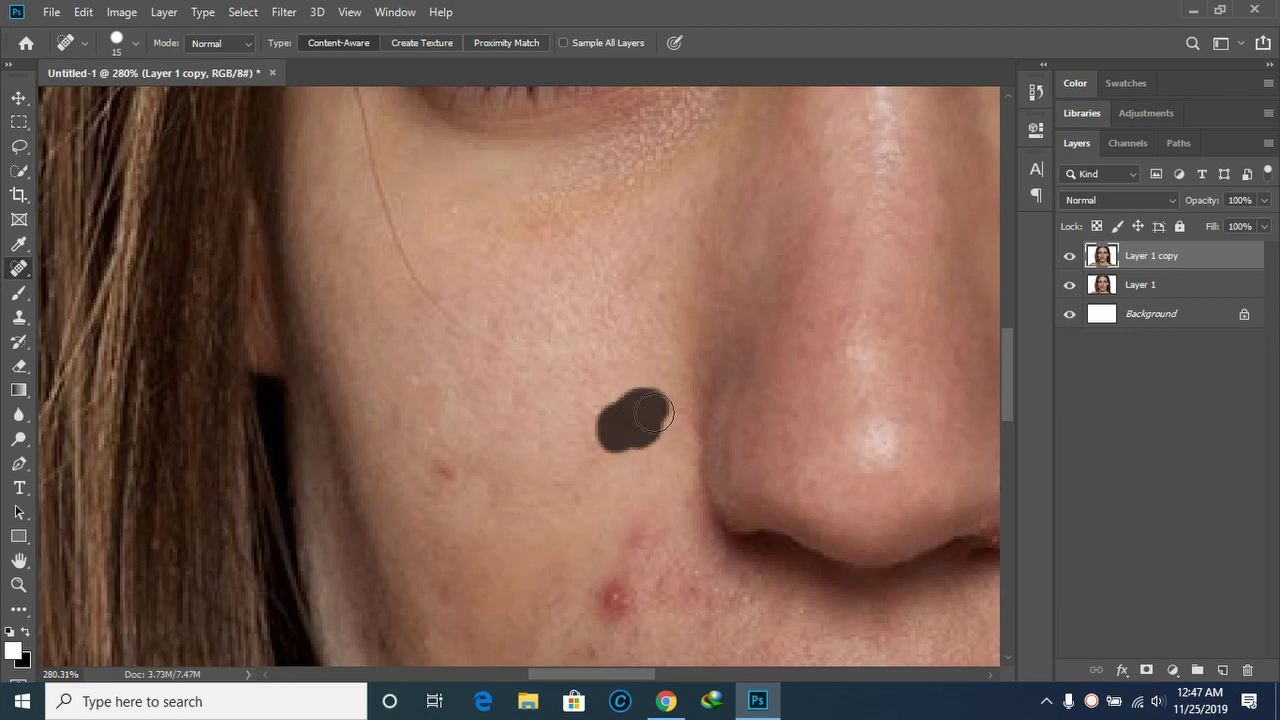
{"action": "left_click", "coordinate": [443, 468]}
{"action": "left_click", "coordinate": [499, 492]}
Heal the lower-cheek spot and the red pimple and blemishes beside the nostril.
{"action": "scroll", "coordinate": [530, 505], "scroll_direction": "down", "scroll_amount": 1}
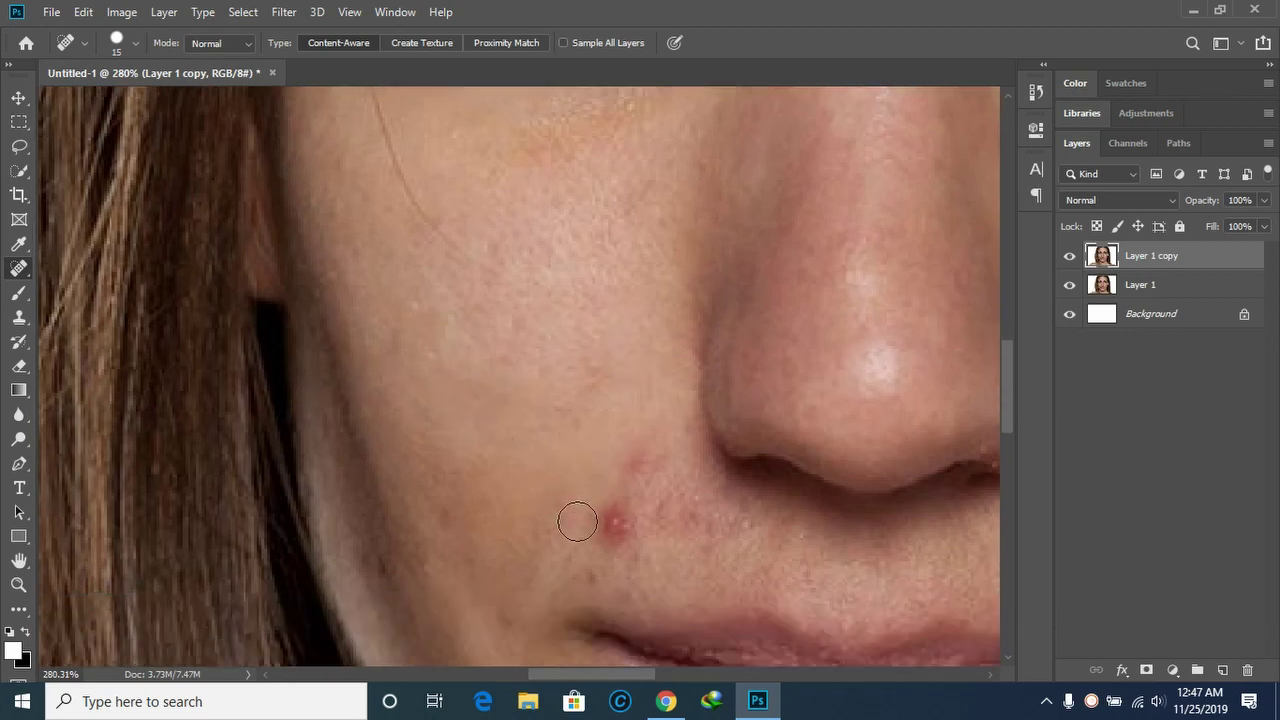
{"action": "left_click", "coordinate": [628, 474]}
{"action": "scroll", "coordinate": [660, 491], "scroll_direction": "down", "scroll_amount": 1}
{"action": "left_click_drag", "start_coordinate": [624, 456], "coordinate": [612, 446]}
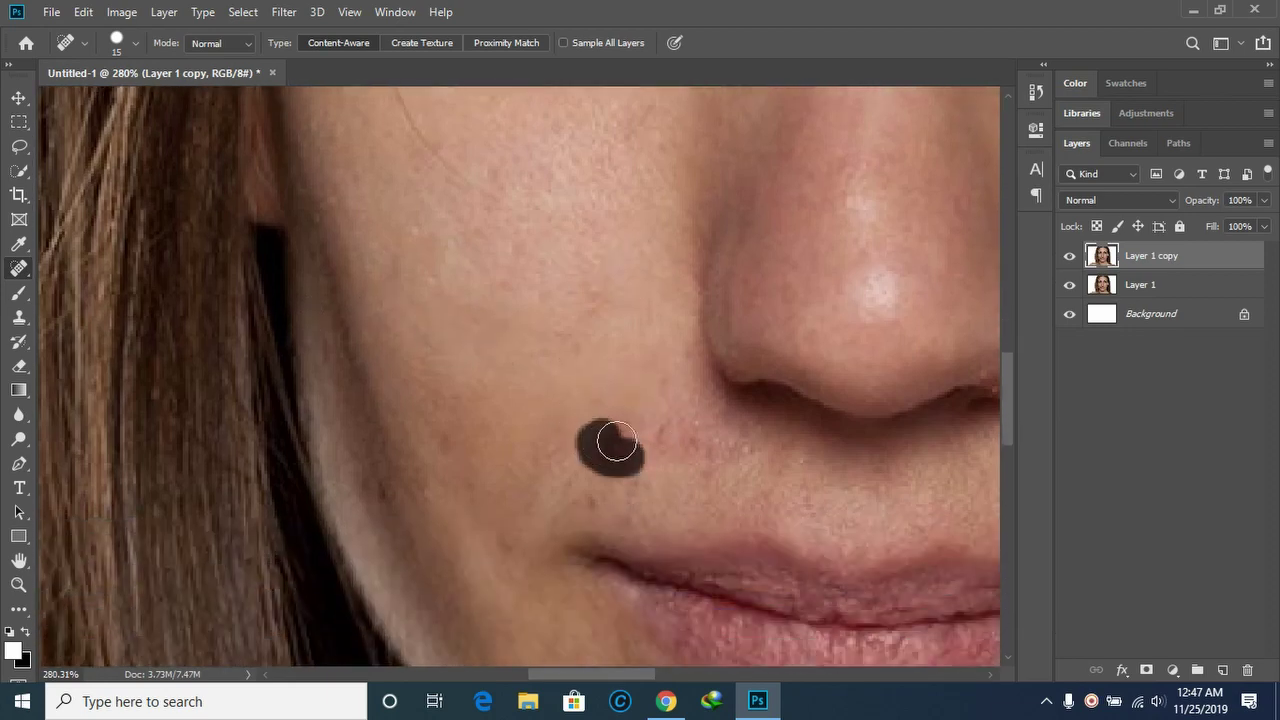
{"action": "left_click", "coordinate": [663, 437]}
{"action": "left_click_drag", "start_coordinate": [707, 447], "coordinate": [764, 468]}
Heal the spots on the left cheek near the lips and lip corner.
{"action": "left_click", "coordinate": [450, 448]}
{"action": "left_click", "coordinate": [381, 488]}
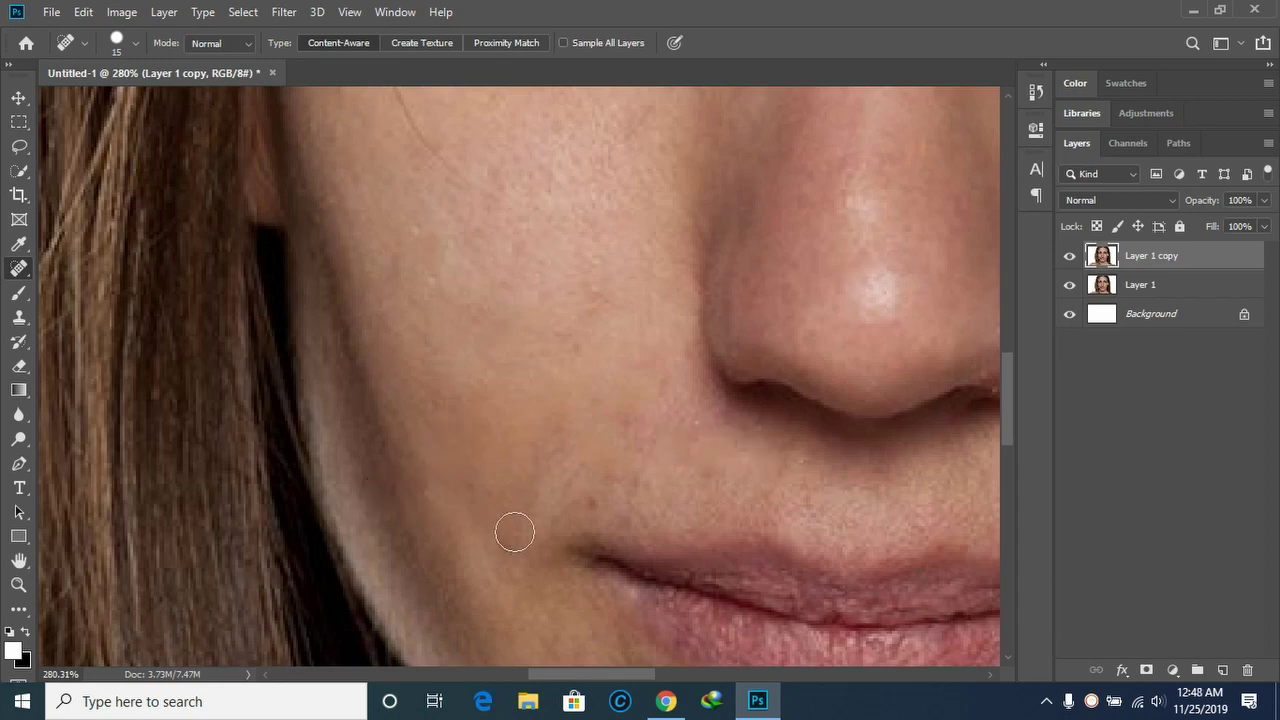
{"action": "left_click_drag", "start_coordinate": [514, 529], "coordinate": [482, 542]}
{"action": "left_click_drag", "start_coordinate": [588, 500], "coordinate": [563, 529]}
{"action": "scroll", "coordinate": [521, 534], "scroll_direction": "down", "scroll_amount": 1}
{"action": "scroll", "coordinate": [521, 534], "scroll_direction": "down", "scroll_amount": 1}
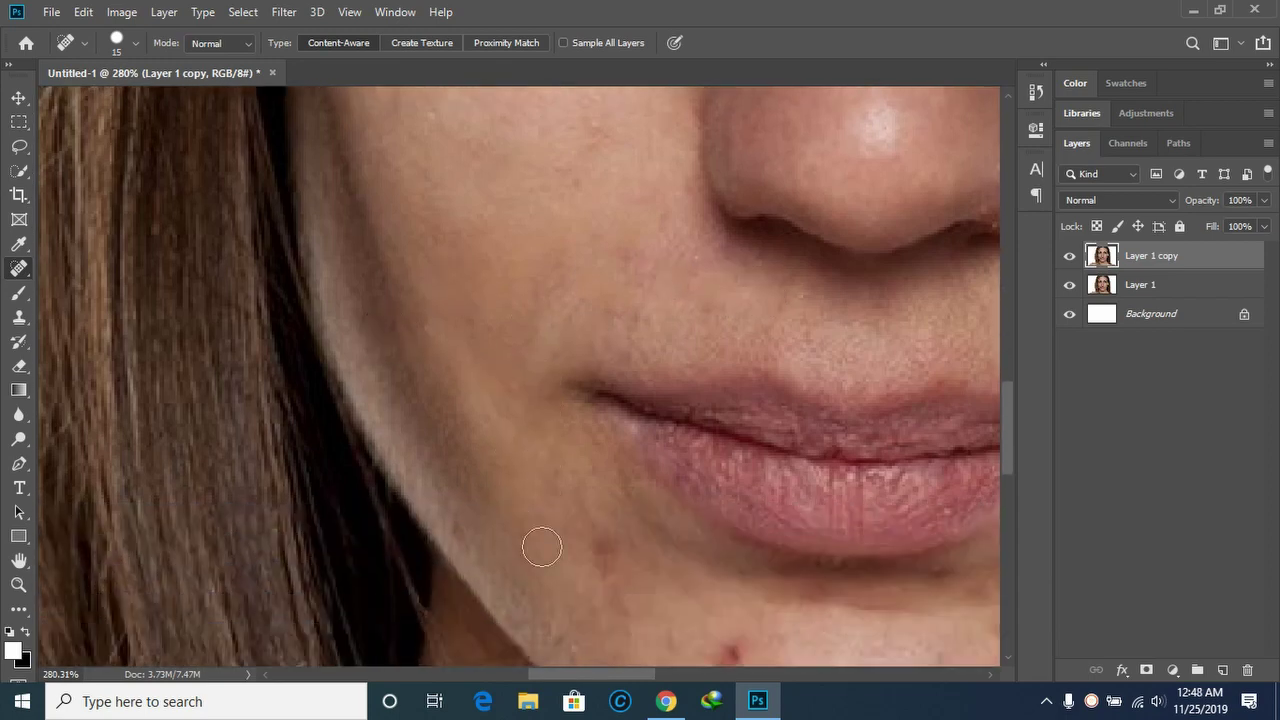
{"action": "scroll", "coordinate": [543, 543], "scroll_direction": "down", "scroll_amount": 1}
{"action": "left_click_drag", "start_coordinate": [598, 458], "coordinate": [616, 540]}
{"action": "scroll", "coordinate": [693, 535], "scroll_direction": "down", "scroll_amount": 1}
Heal the red blemish on the chin and the spots on the upper cheek beside the nose.
{"action": "left_click_drag", "start_coordinate": [730, 489], "coordinate": [680, 506]}
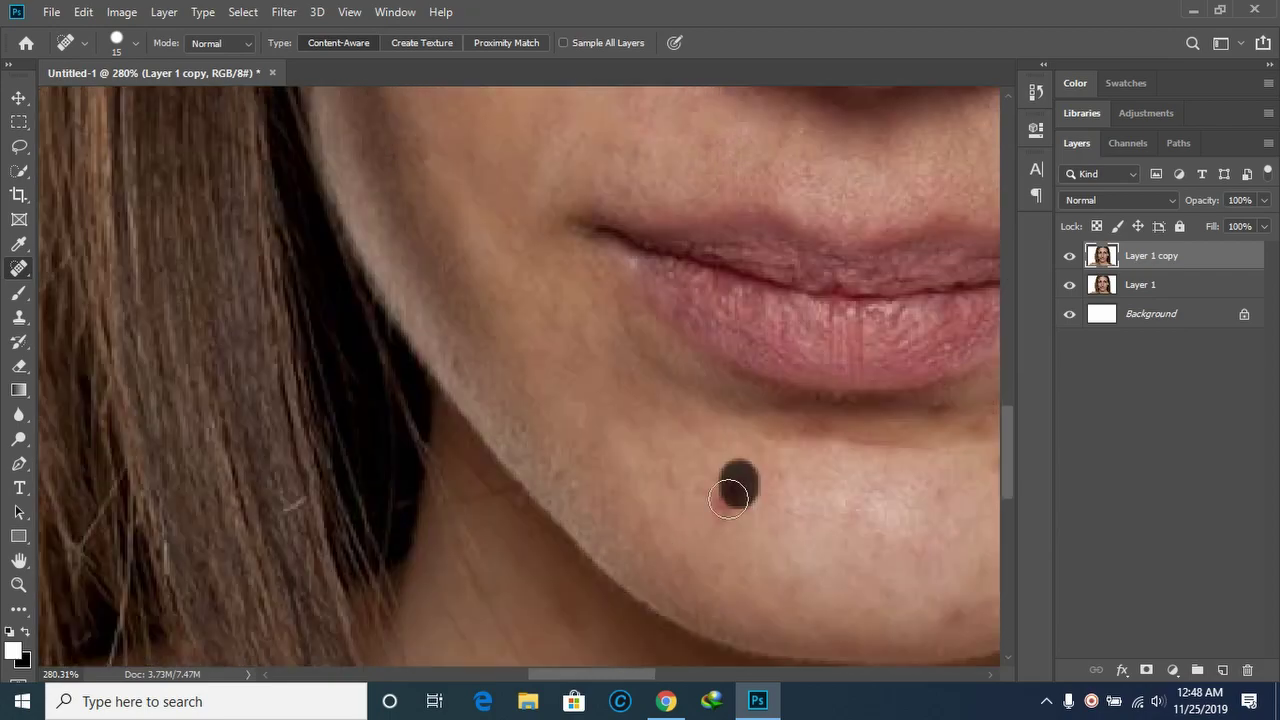
{"action": "left_click", "coordinate": [672, 473]}
{"action": "scroll", "coordinate": [703, 478], "scroll_direction": "down", "scroll_amount": 3}
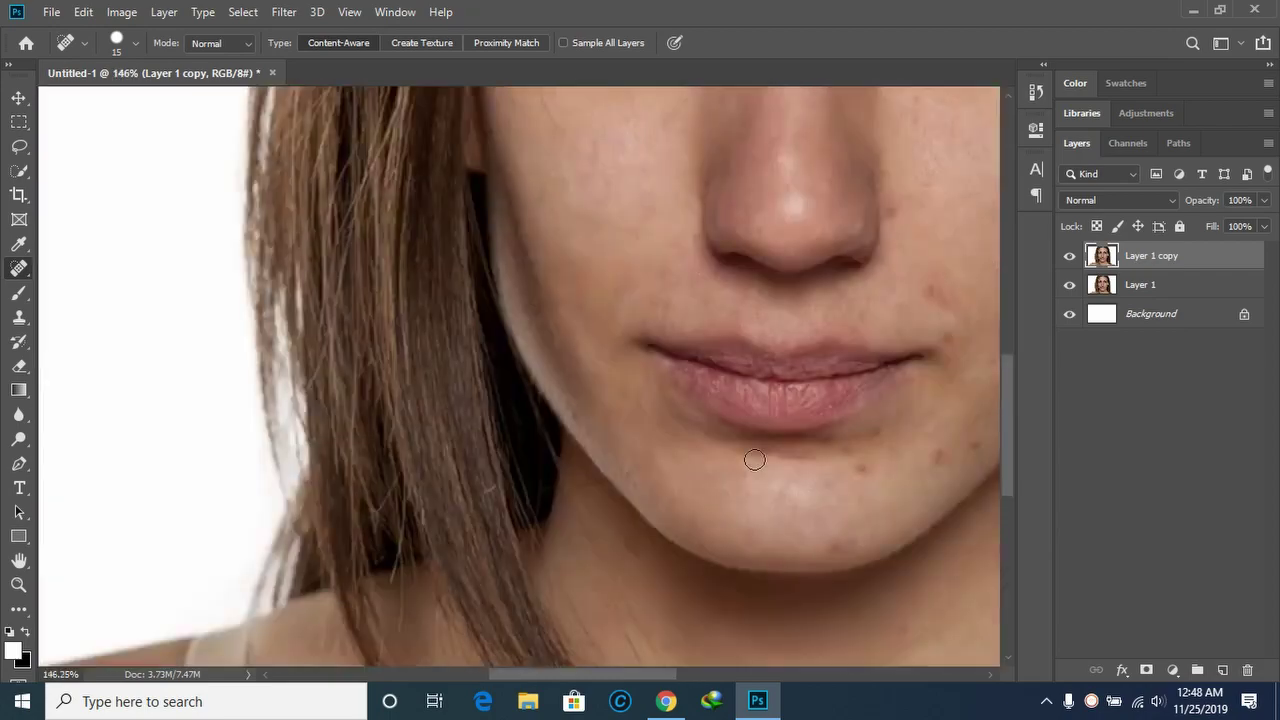
{"action": "scroll", "coordinate": [756, 465], "scroll_direction": "up", "scroll_amount": 2}
{"action": "scroll", "coordinate": [546, 232], "scroll_direction": "up", "scroll_amount": 2}
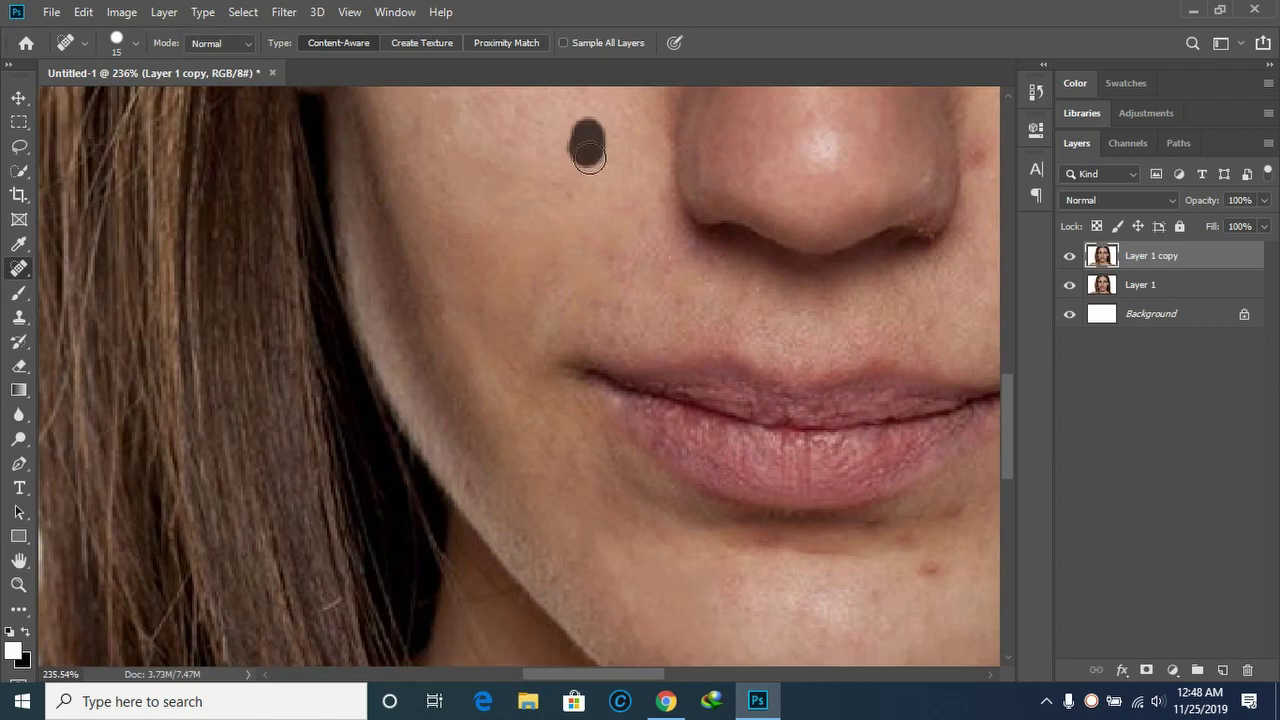
{"action": "left_click_drag", "start_coordinate": [562, 188], "coordinate": [592, 195]}
Heal the chin blemish and the dark spots just below the lower lip.
{"action": "scroll", "coordinate": [650, 380], "scroll_direction": "right", "scroll_amount": 2}
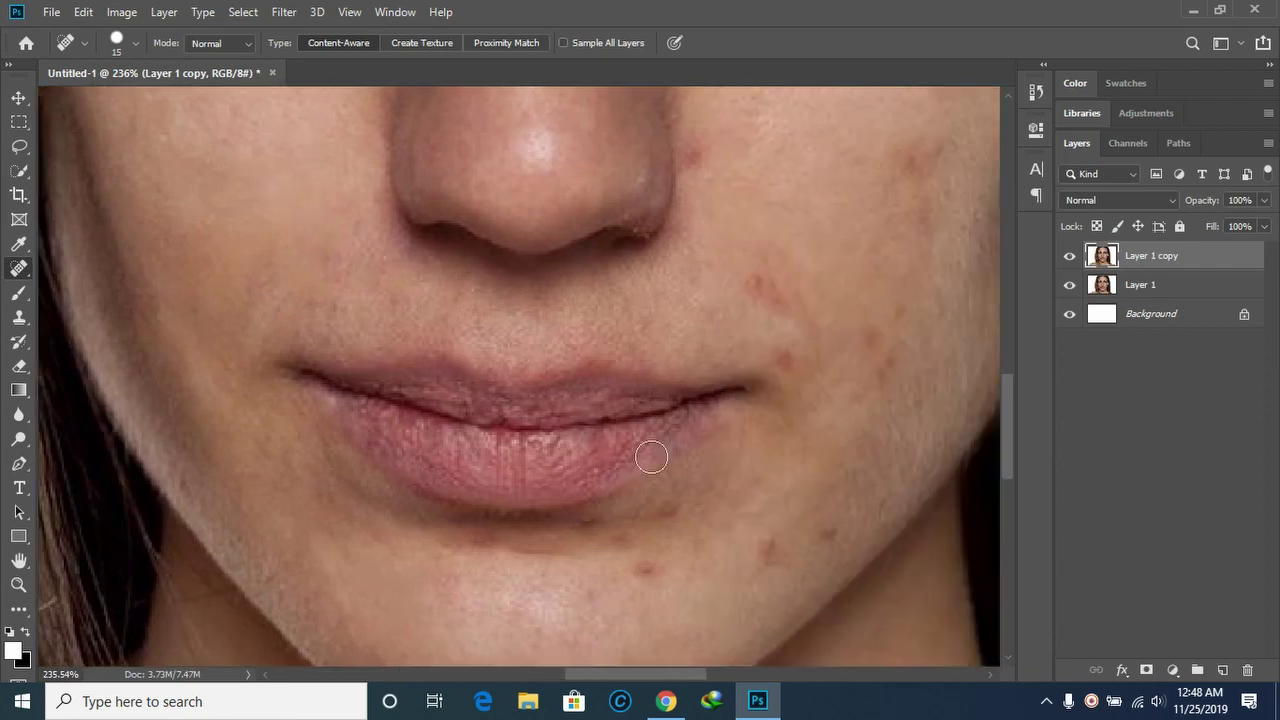
{"action": "scroll", "coordinate": [651, 457], "scroll_direction": "down", "scroll_amount": 3}
{"action": "left_click", "coordinate": [657, 408]}
{"action": "left_click", "coordinate": [666, 343]}
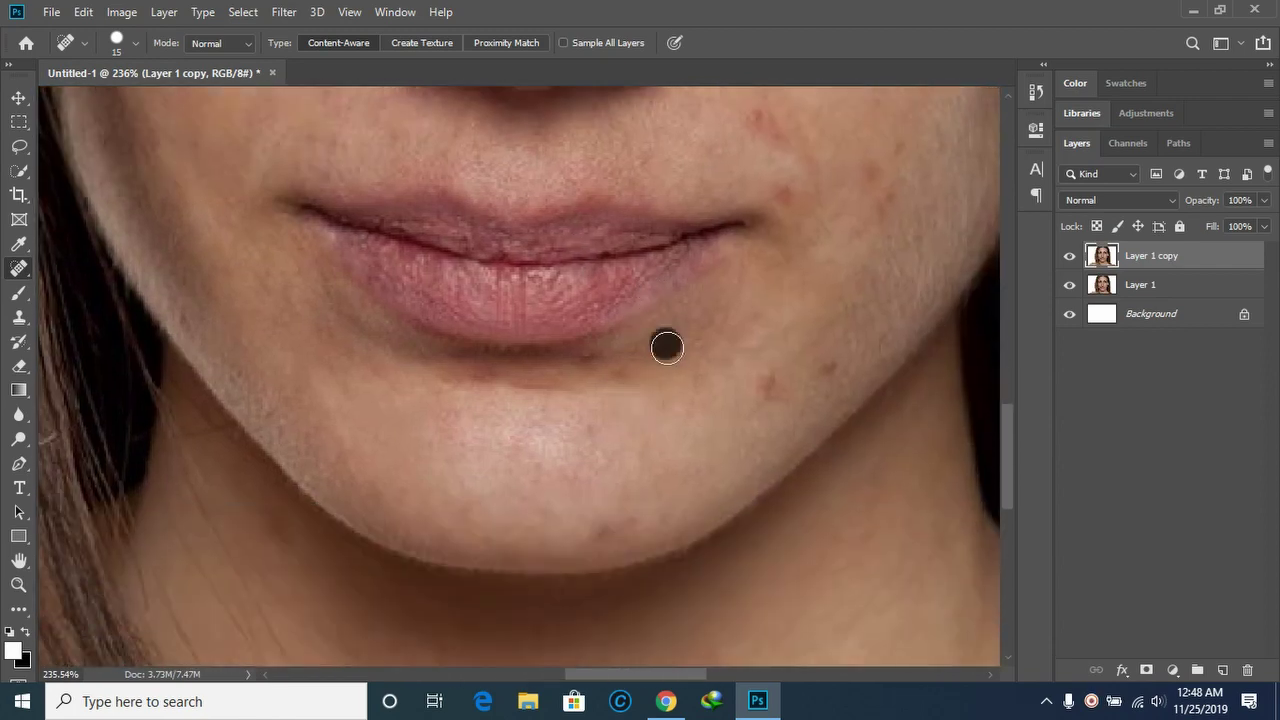
{"action": "left_click", "coordinate": [626, 366]}
{"action": "left_click_drag", "start_coordinate": [585, 366], "coordinate": [588, 350]}
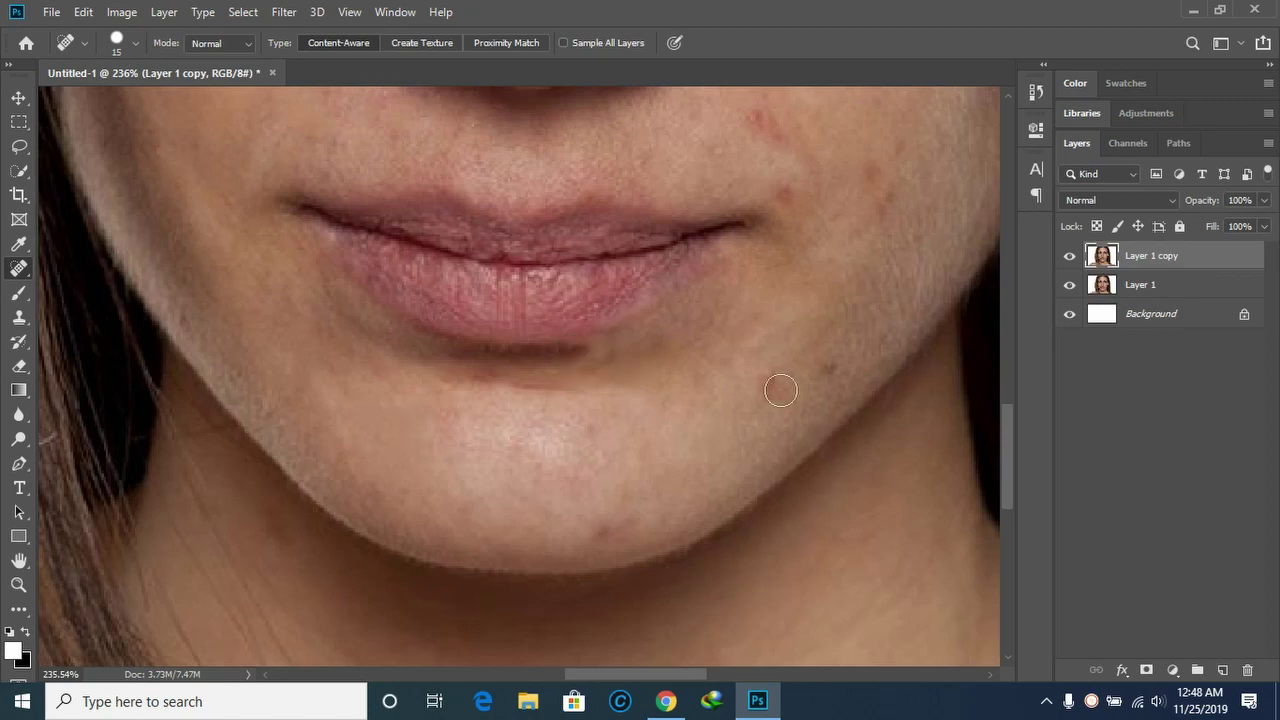
{"action": "left_click", "coordinate": [592, 358]}
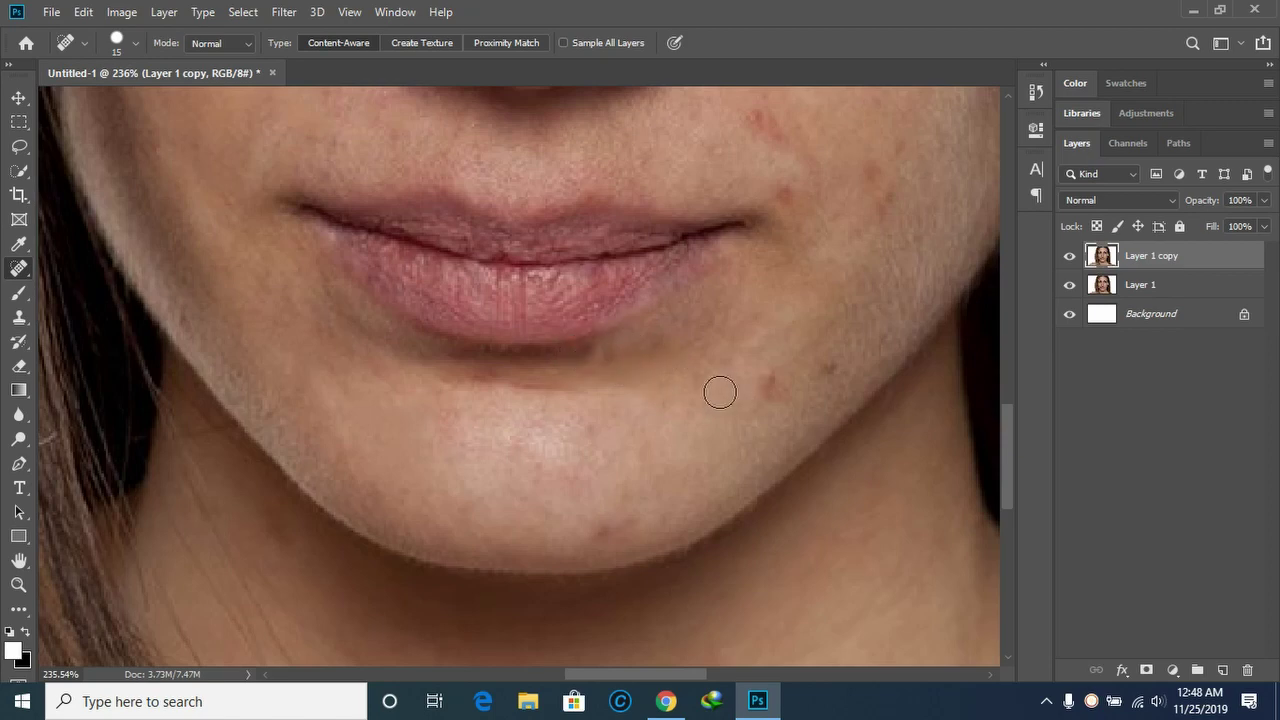
{"action": "scroll", "coordinate": [619, 381], "scroll_direction": "up", "scroll_amount": 3}
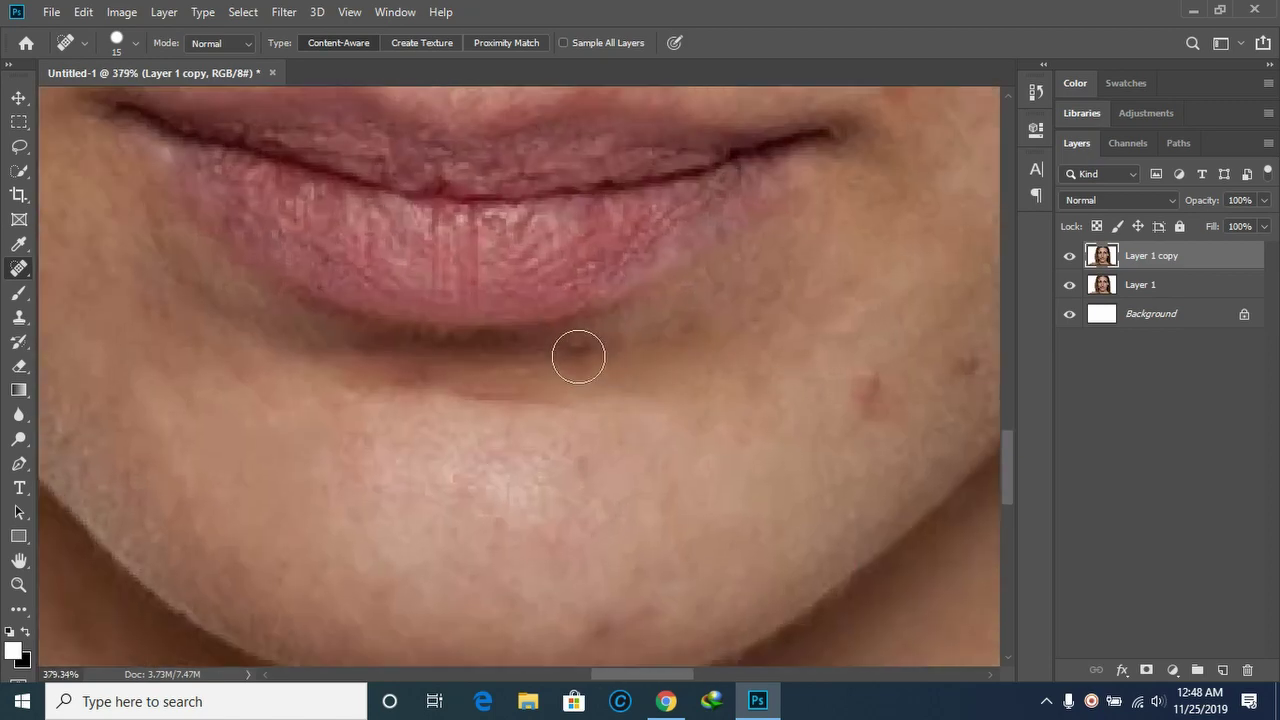
Heal the dark spots under the lower lip, resizing the brush and undoing the last dab.
{"action": "left_click", "coordinate": [578, 357]}
{"action": "key", "text": "bracketleft"}
{"action": "key", "text": "bracketright"}
{"action": "key", "text": "bracketright"}
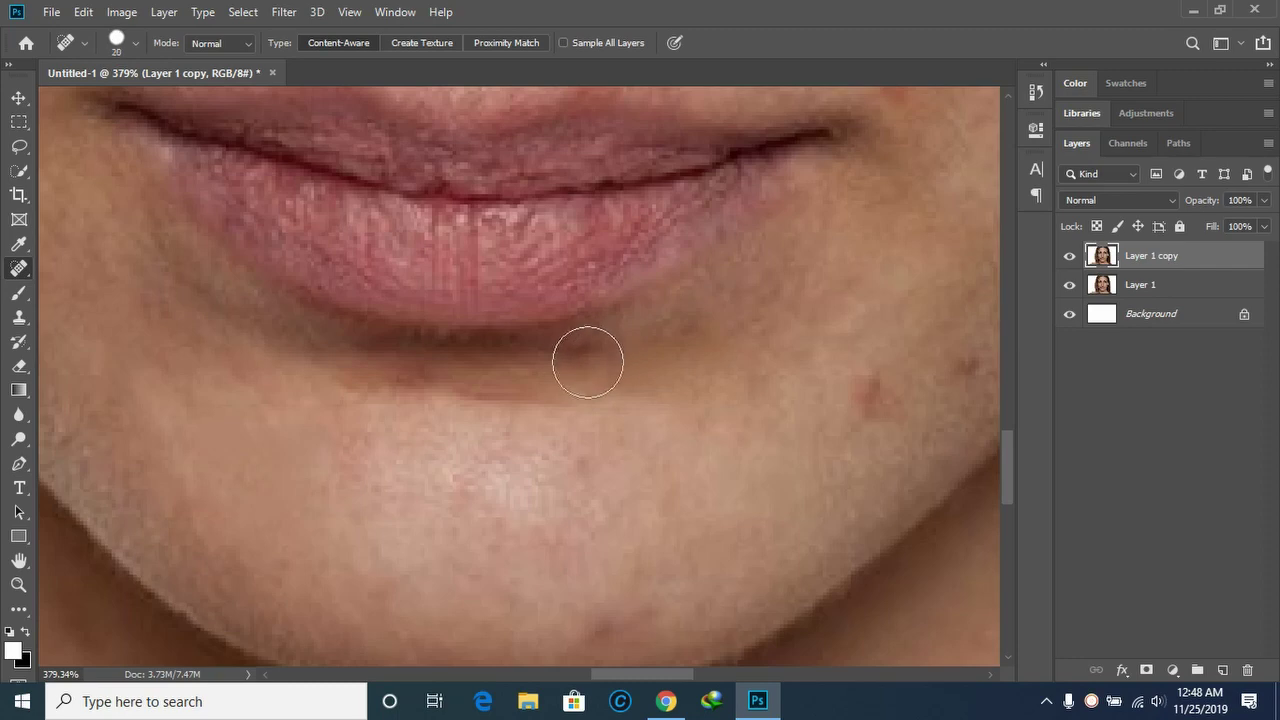
{"action": "key", "text": "bracketright"}
{"action": "left_click", "coordinate": [577, 344]}
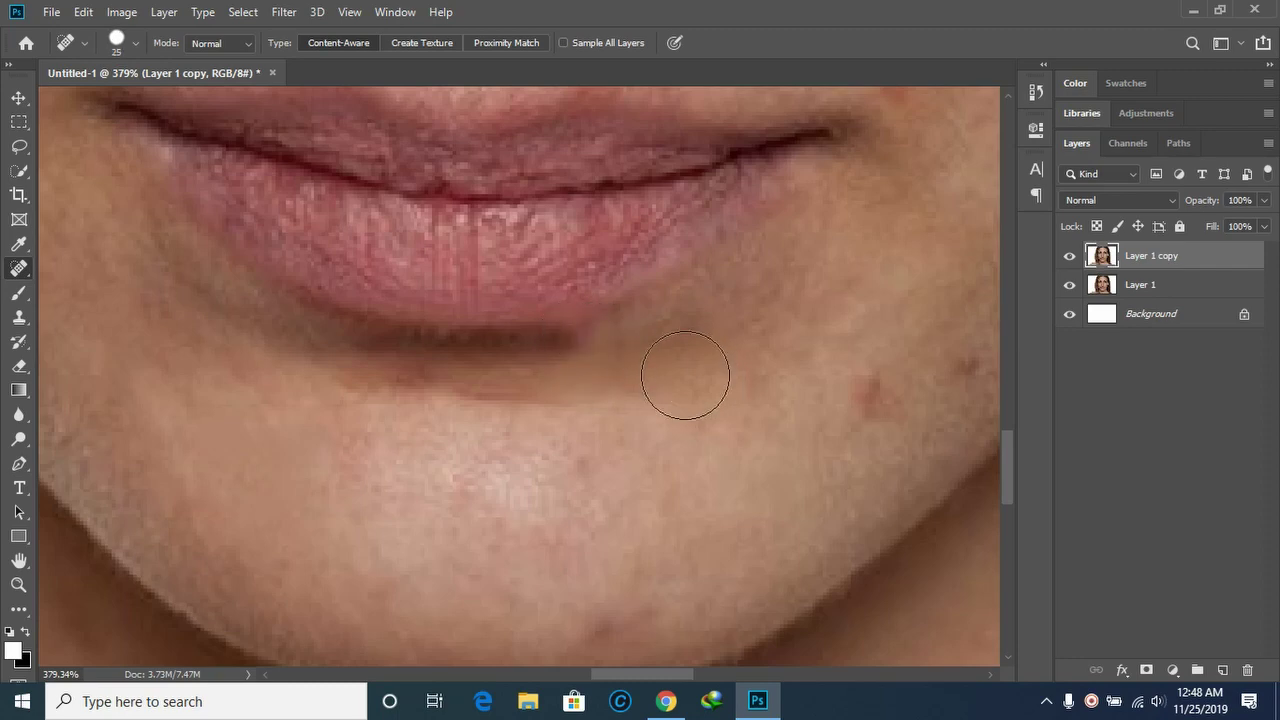
{"action": "left_click", "coordinate": [628, 322]}
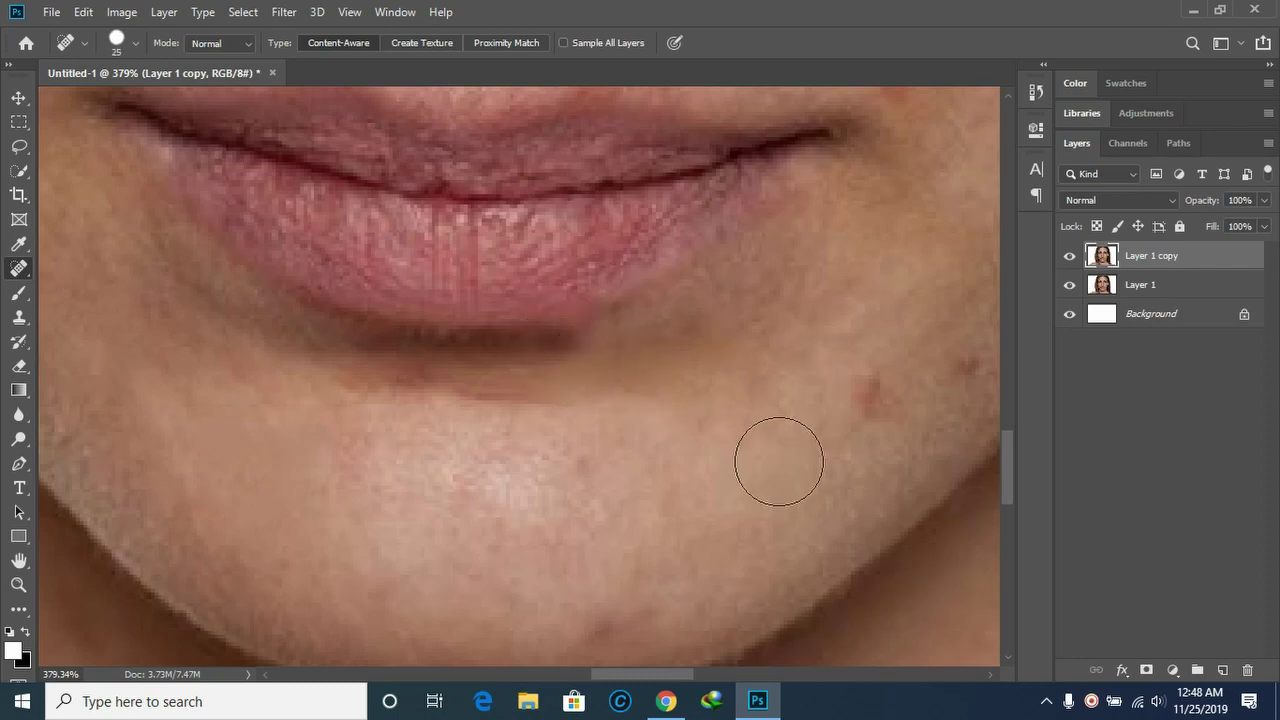
{"action": "key", "text": "ctrl+z"}
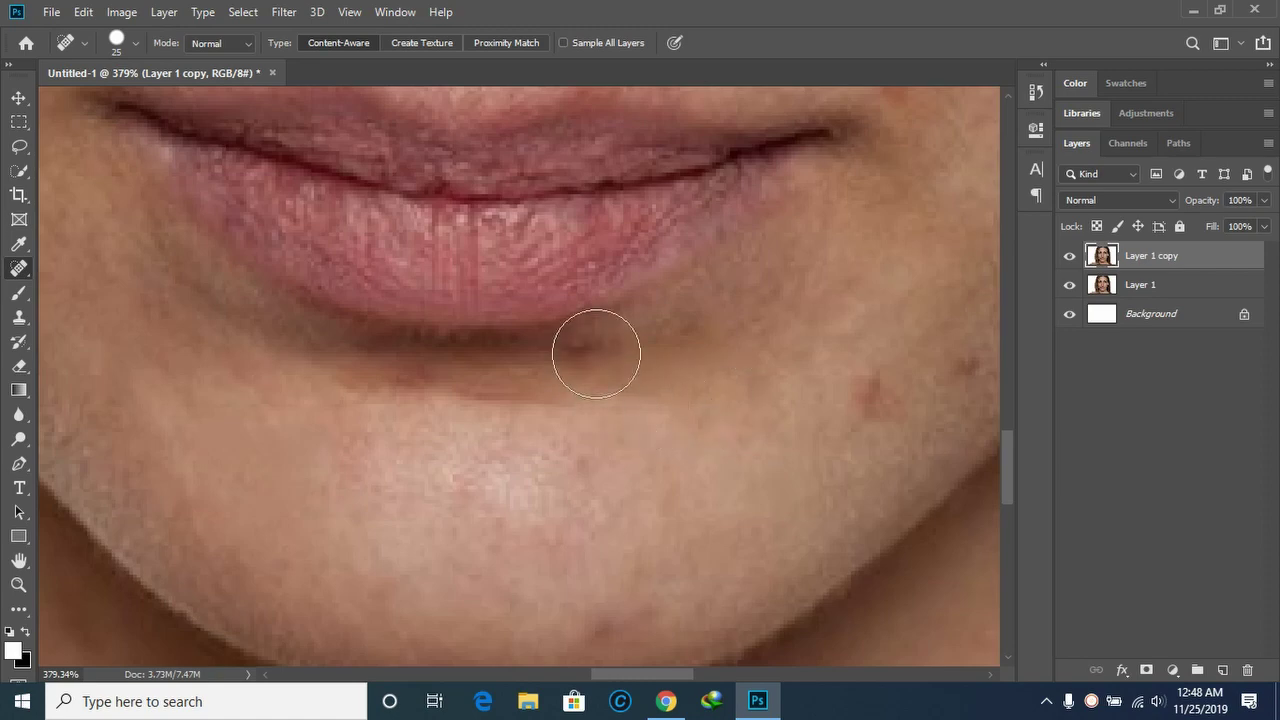
Shrink the healing brush to 10 px and paint over the shadow line below the lower lip.
{"action": "key", "text": "bracketleft"}
{"action": "key", "text": "bracketleft"}
{"action": "key", "text": "bracketleft"}
{"action": "right_click", "coordinate": [601, 353]}
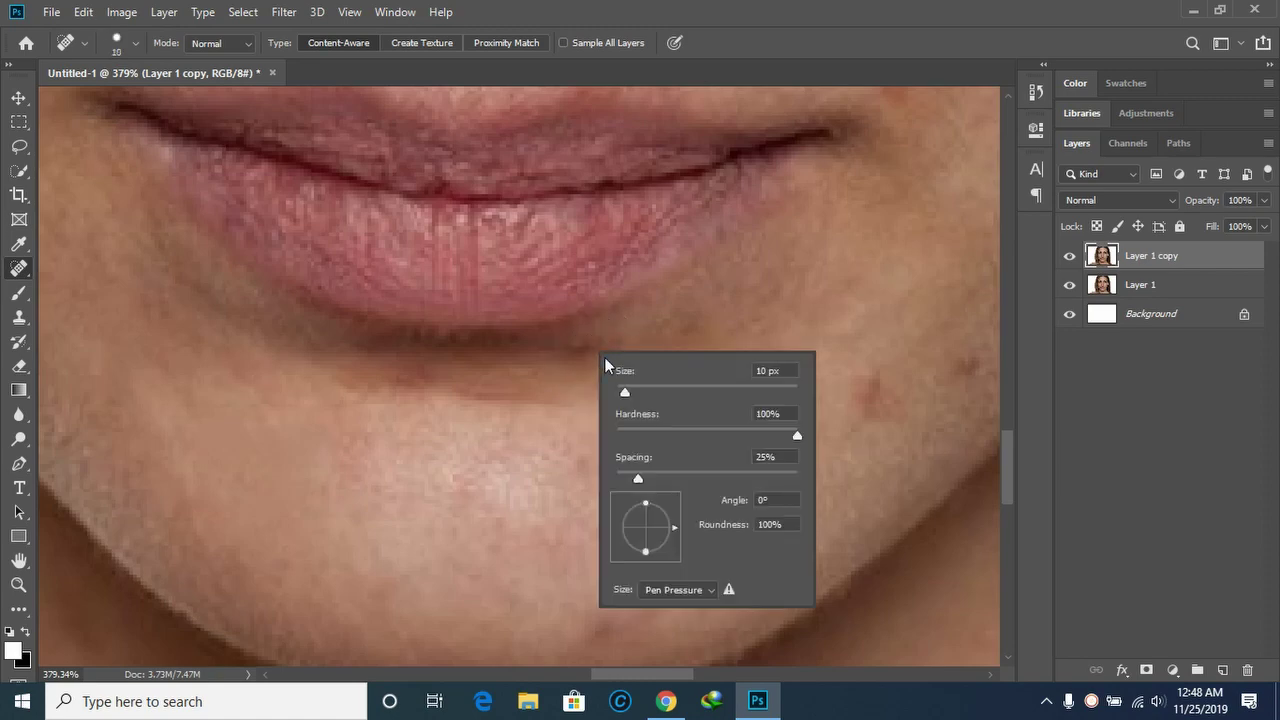
{"action": "left_click", "coordinate": [553, 340]}
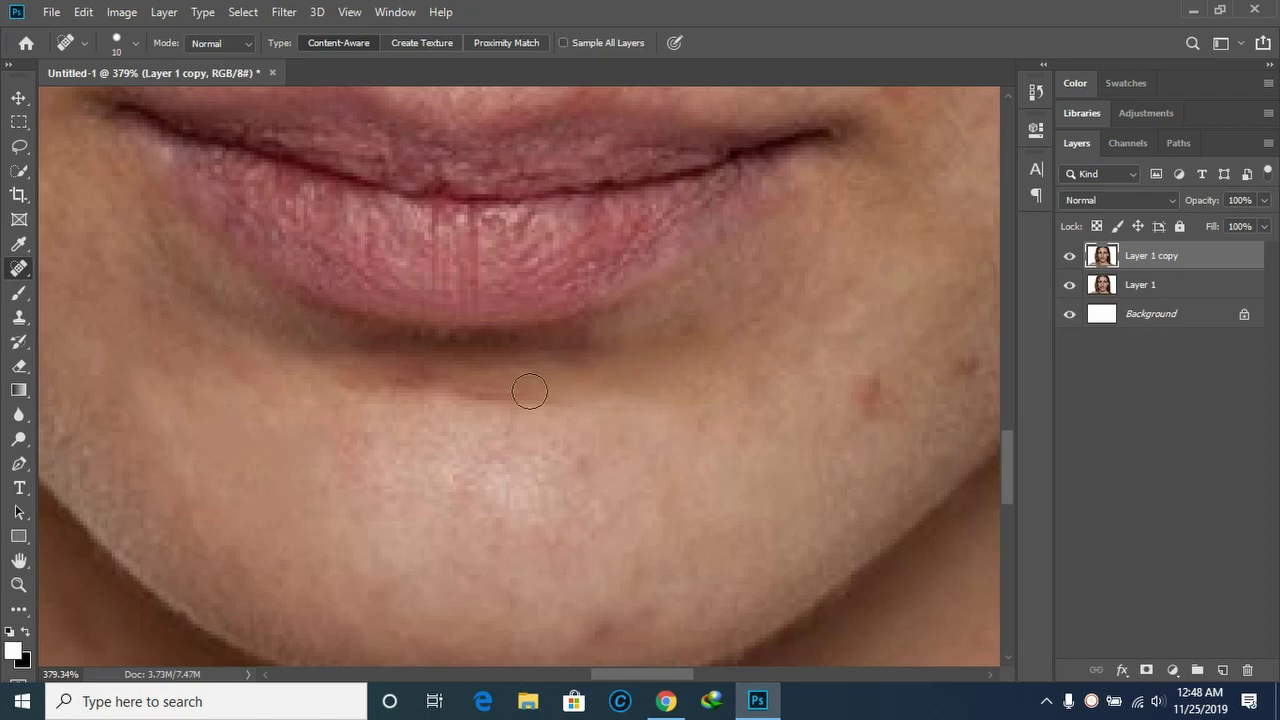
{"action": "left_click_drag", "start_coordinate": [453, 397], "coordinate": [627, 396]}
Heal the small spots below the lower lip and the blemishes on the chin.
{"action": "scroll", "coordinate": [730, 424], "scroll_direction": "down", "scroll_amount": 2}
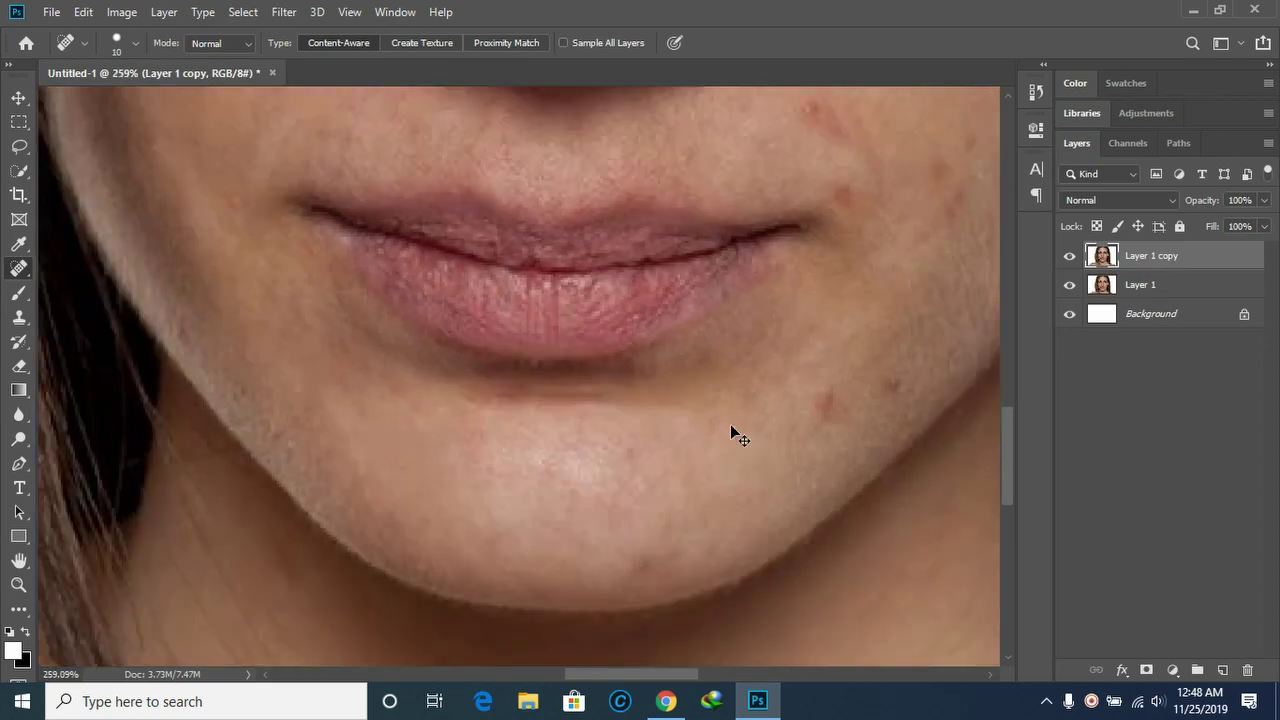
{"action": "left_click", "coordinate": [557, 404]}
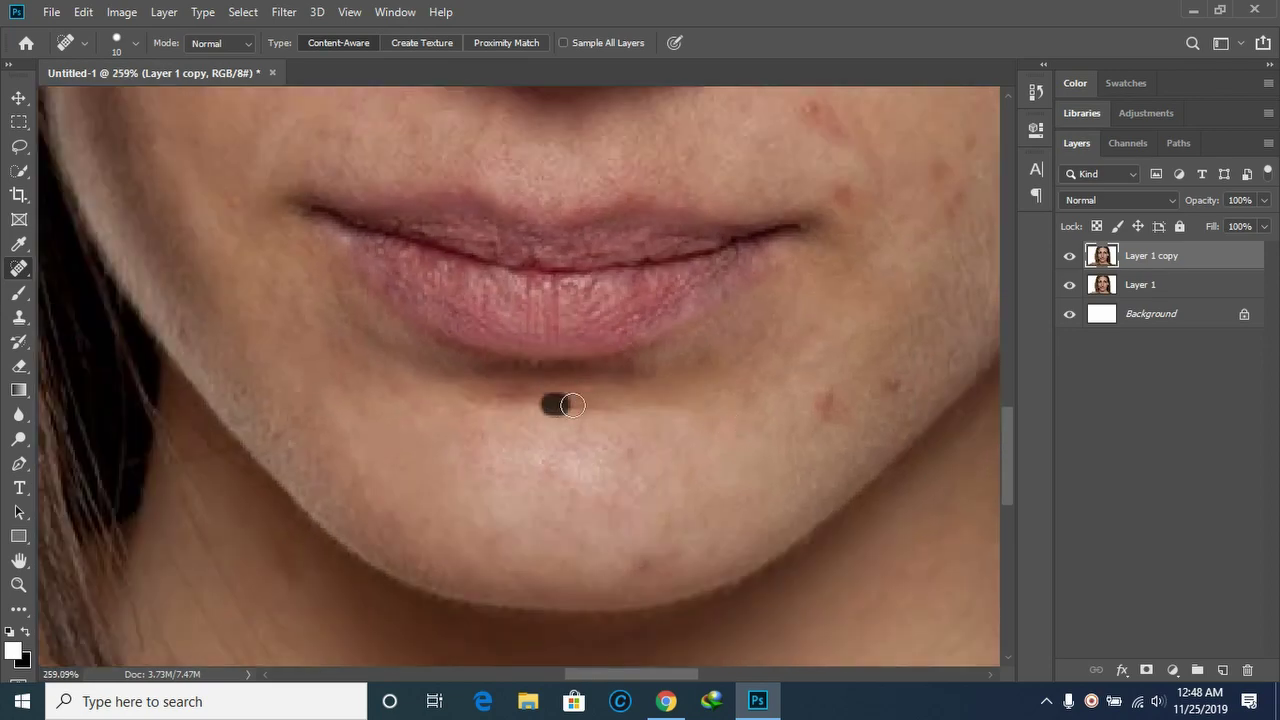
{"action": "left_click", "coordinate": [572, 408]}
{"action": "scroll", "coordinate": [720, 437], "scroll_direction": "right", "scroll_amount": 2}
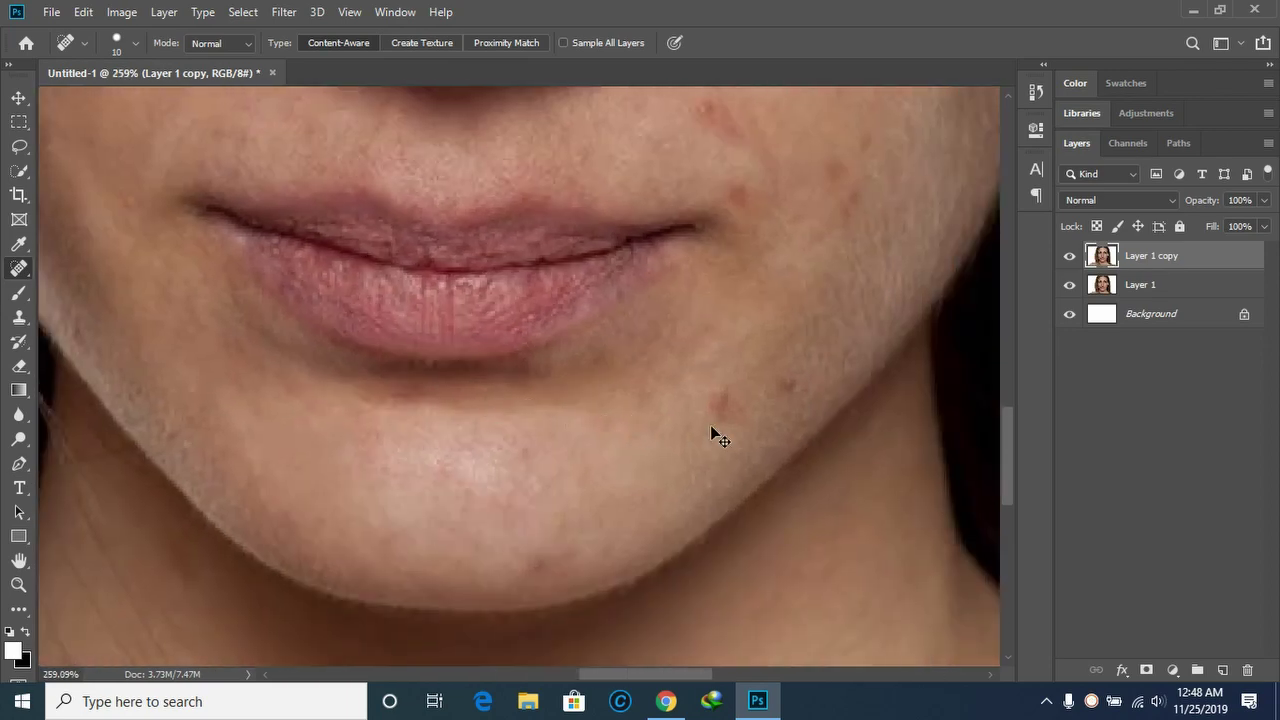
{"action": "left_click_drag", "start_coordinate": [726, 390], "coordinate": [724, 418]}
{"action": "left_click", "coordinate": [786, 384]}
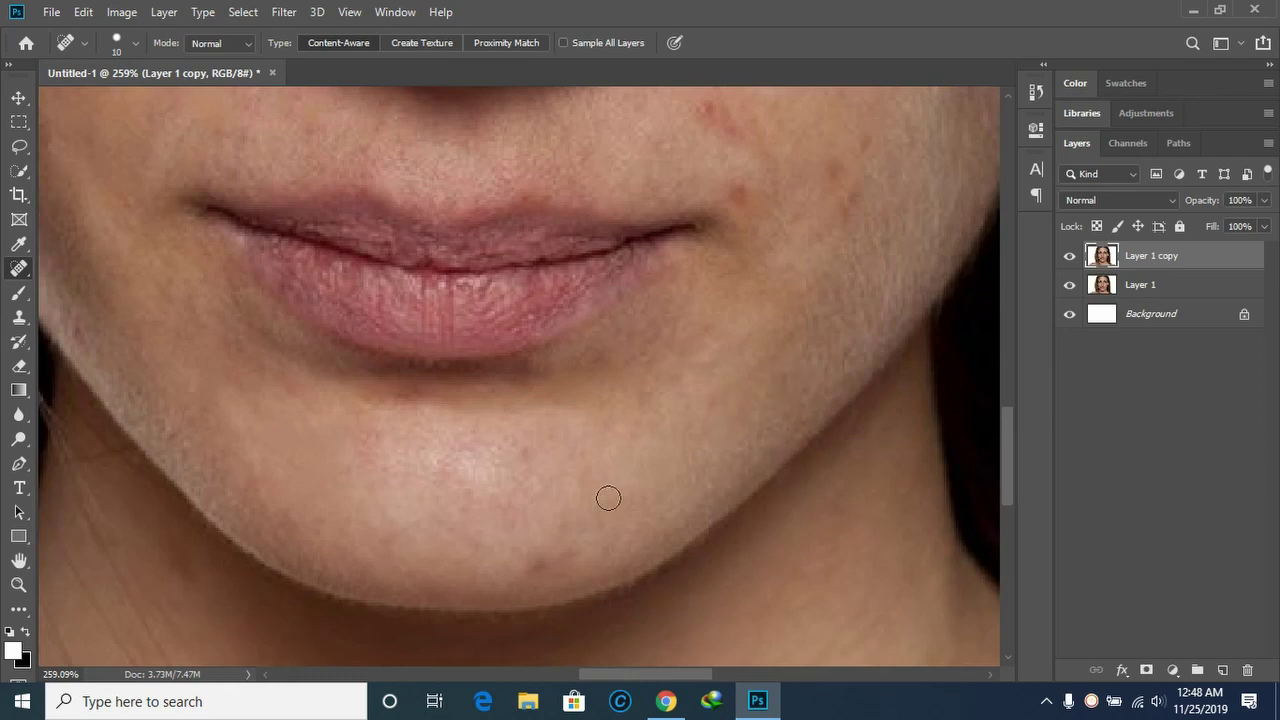
{"action": "scroll", "coordinate": [570, 486], "scroll_direction": "down", "scroll_amount": 2}
{"action": "left_click_drag", "start_coordinate": [570, 486], "coordinate": [525, 482]}
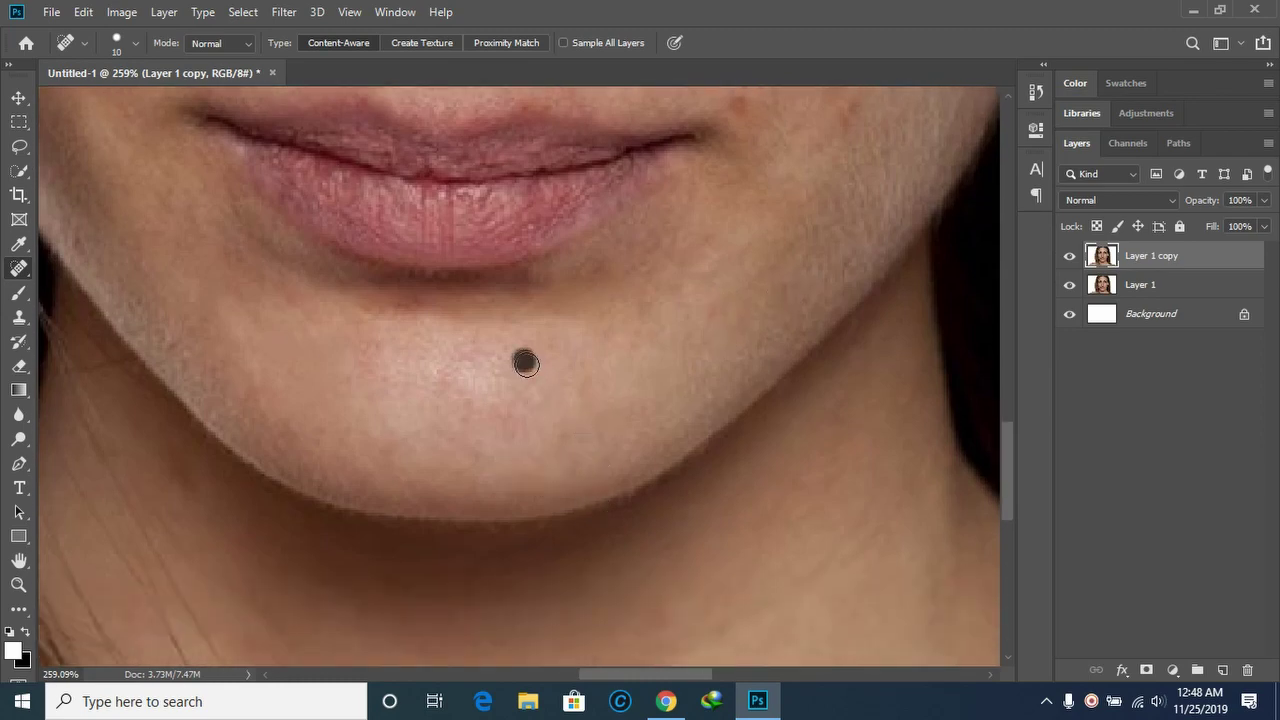
{"action": "scroll", "coordinate": [654, 340], "scroll_direction": "left", "scroll_amount": 2}
{"action": "scroll", "coordinate": [660, 345], "scroll_direction": "right", "scroll_amount": 3}
{"action": "scroll", "coordinate": [686, 386], "scroll_direction": "up", "scroll_amount": 3}
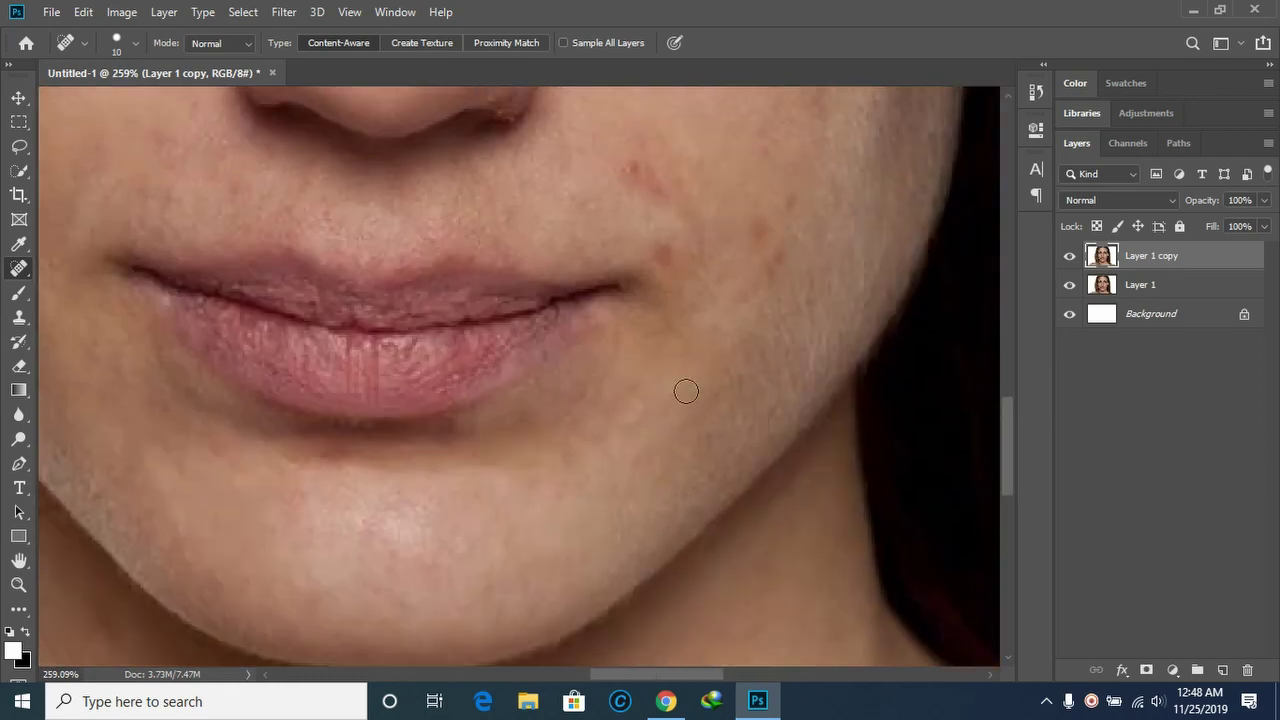
{"action": "scroll", "coordinate": [672, 389], "scroll_direction": "up", "scroll_amount": 3}
Enlarge the brush to 20 px and heal the blemishes on the cheek beside the mouth and nose.
{"action": "key", "text": "bracketright"}
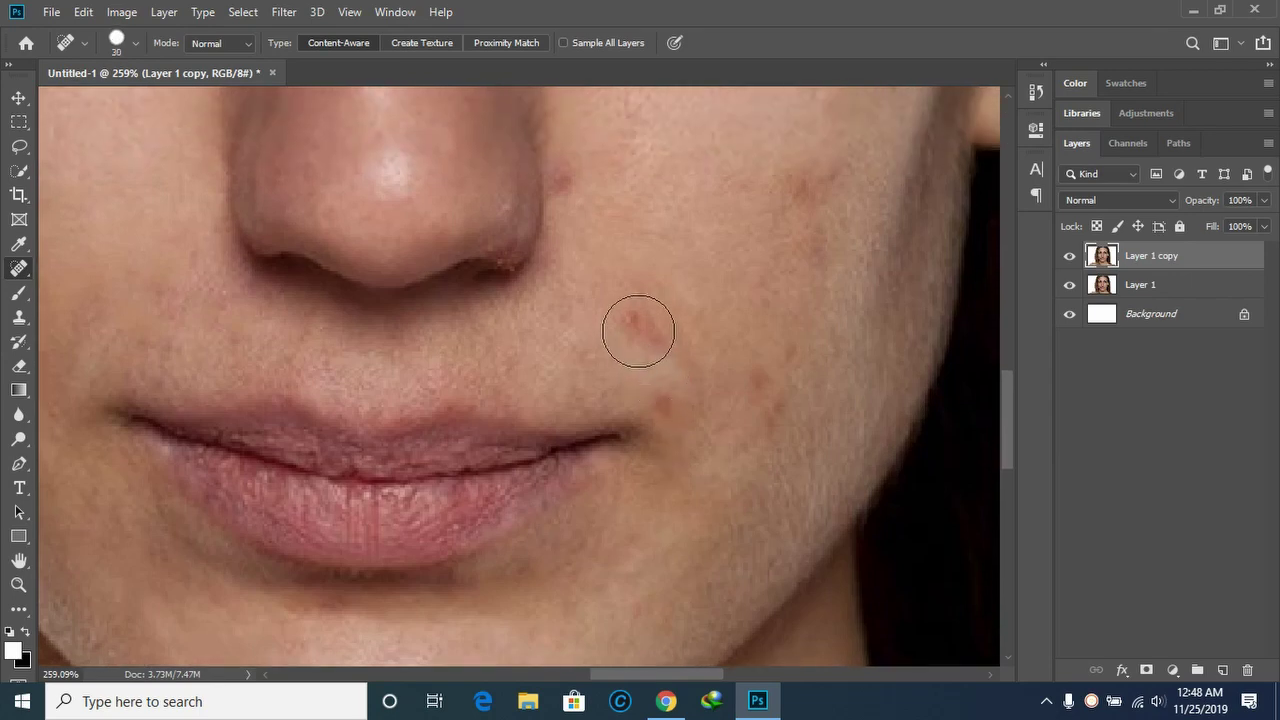
{"action": "left_click_drag", "start_coordinate": [645, 318], "coordinate": [660, 420]}
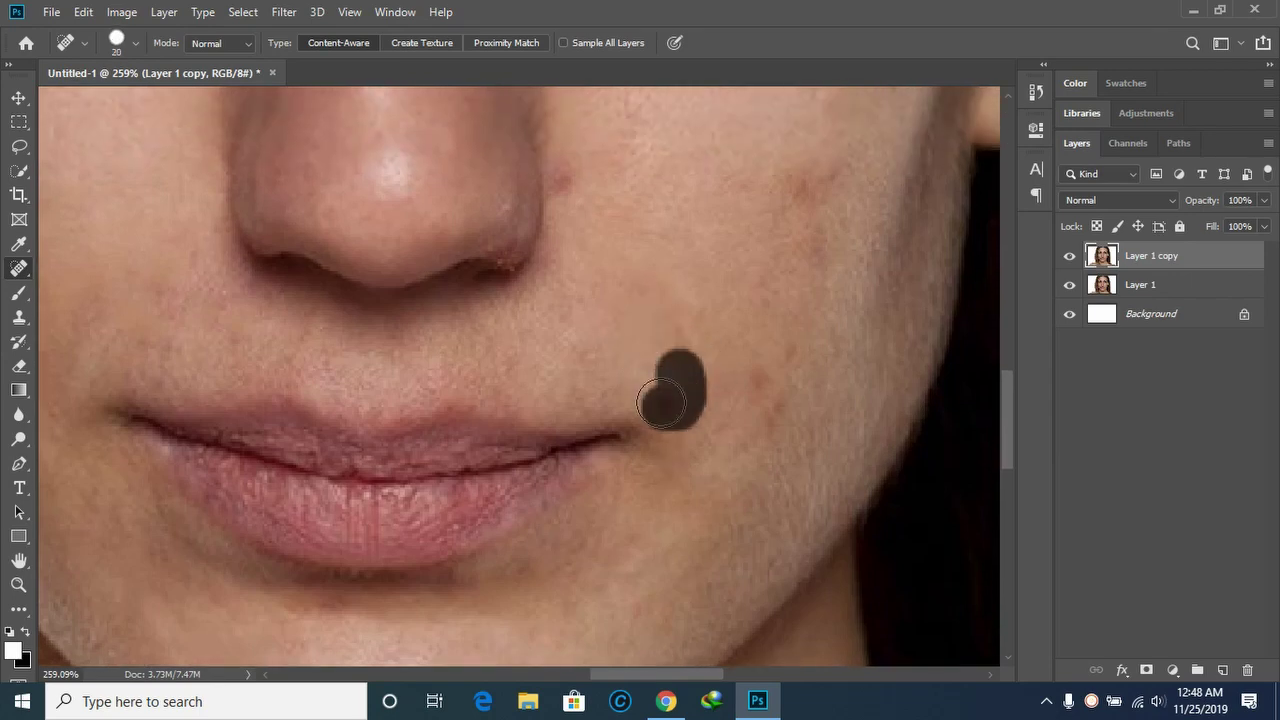
{"action": "left_click_drag", "start_coordinate": [766, 362], "coordinate": [757, 397]}
{"action": "left_click", "coordinate": [770, 342]}
{"action": "left_click", "coordinate": [691, 331]}
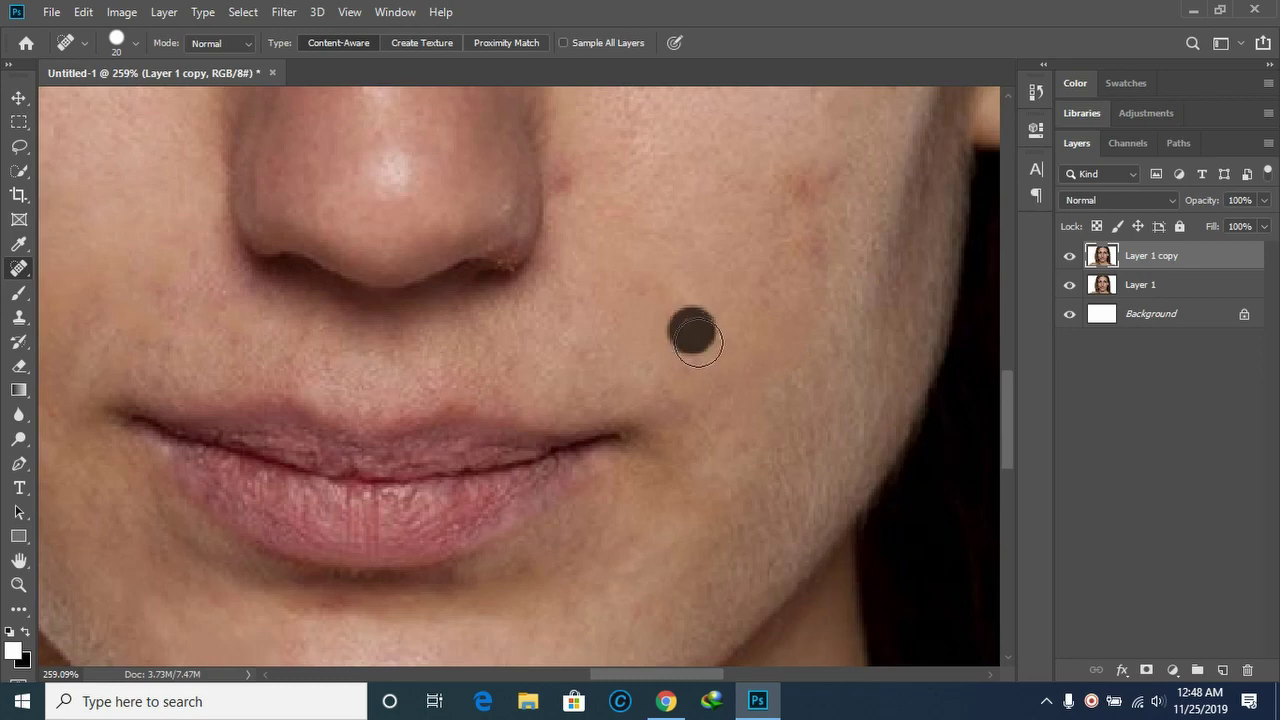
{"action": "scroll", "coordinate": [651, 369], "scroll_direction": "up", "scroll_amount": 3}
{"action": "left_click", "coordinate": [564, 329]}
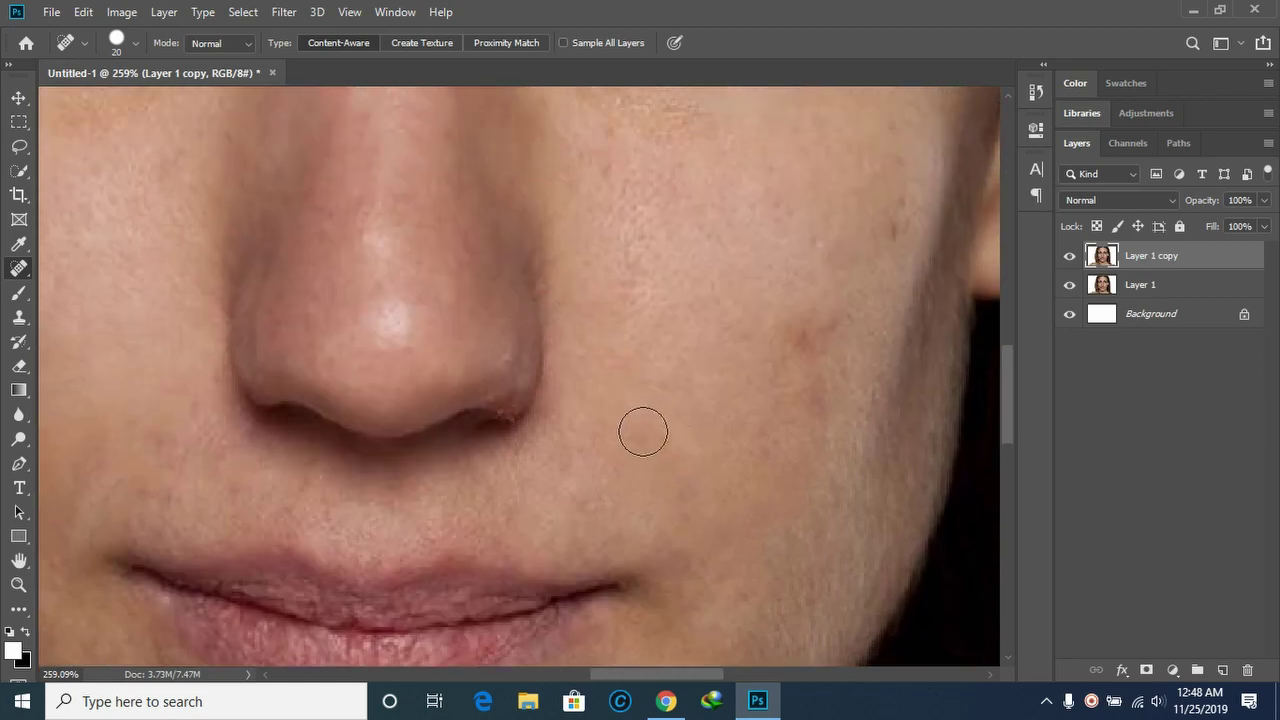
{"action": "scroll", "coordinate": [637, 421], "scroll_direction": "up", "scroll_amount": 2}
Heal the blemishes and small spots across the outer cheek.
{"action": "left_click_drag", "start_coordinate": [811, 426], "coordinate": [813, 475]}
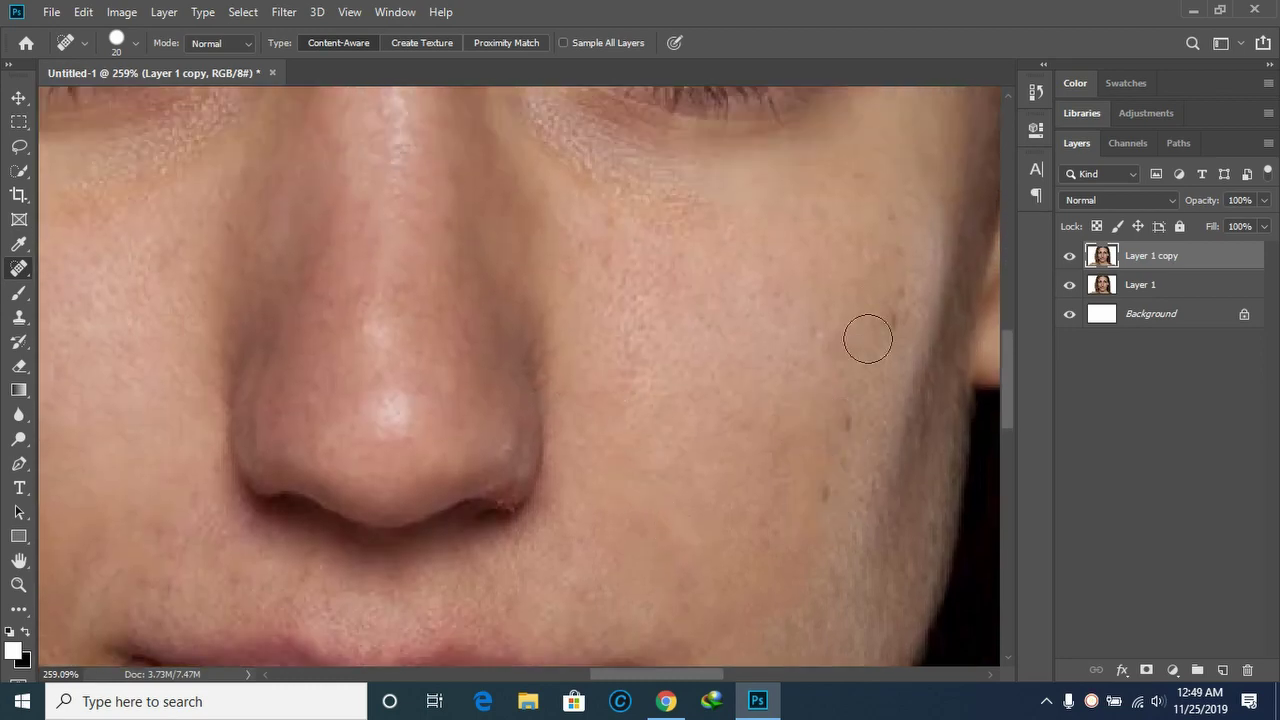
{"action": "left_click_drag", "start_coordinate": [888, 292], "coordinate": [858, 370]}
{"action": "left_click", "coordinate": [857, 411]}
{"action": "left_click_drag", "start_coordinate": [845, 455], "coordinate": [841, 488]}
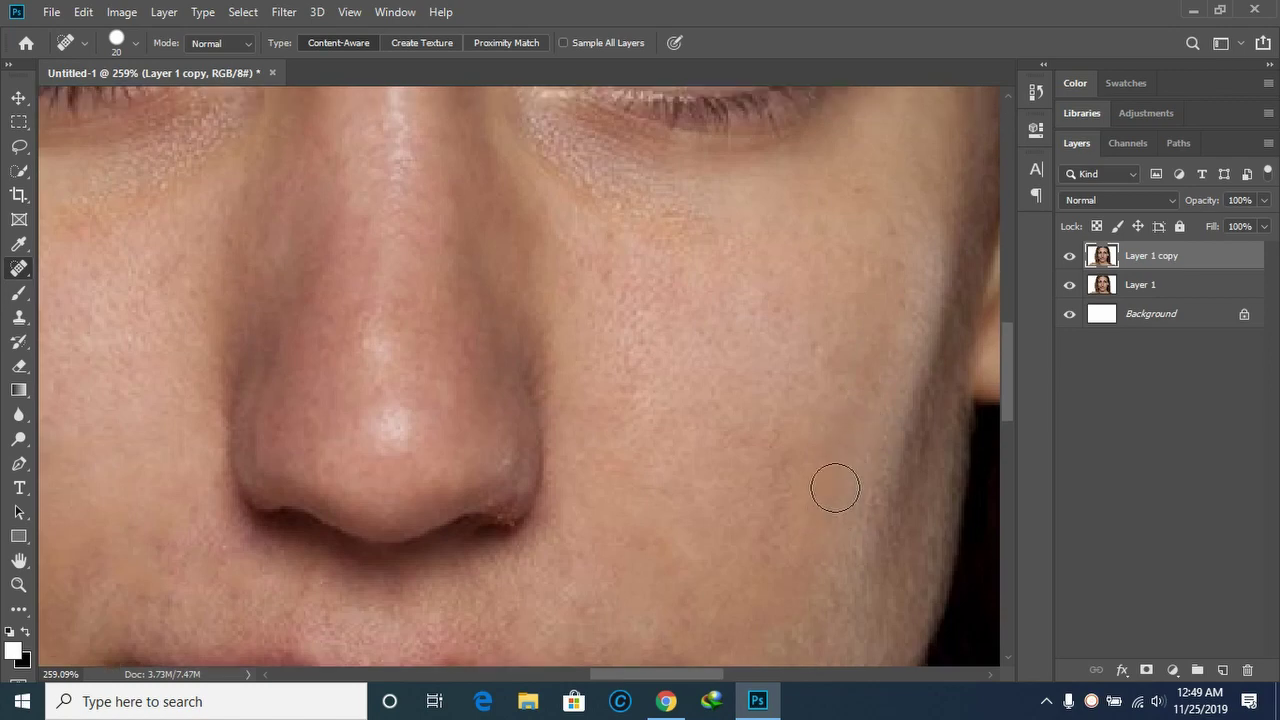
{"action": "scroll", "coordinate": [834, 486], "scroll_direction": "up", "scroll_amount": 2}
{"action": "left_click_drag", "start_coordinate": [834, 394], "coordinate": [831, 414]}
{"action": "left_click_drag", "start_coordinate": [777, 500], "coordinate": [775, 522]}
{"action": "left_click", "coordinate": [869, 435]}
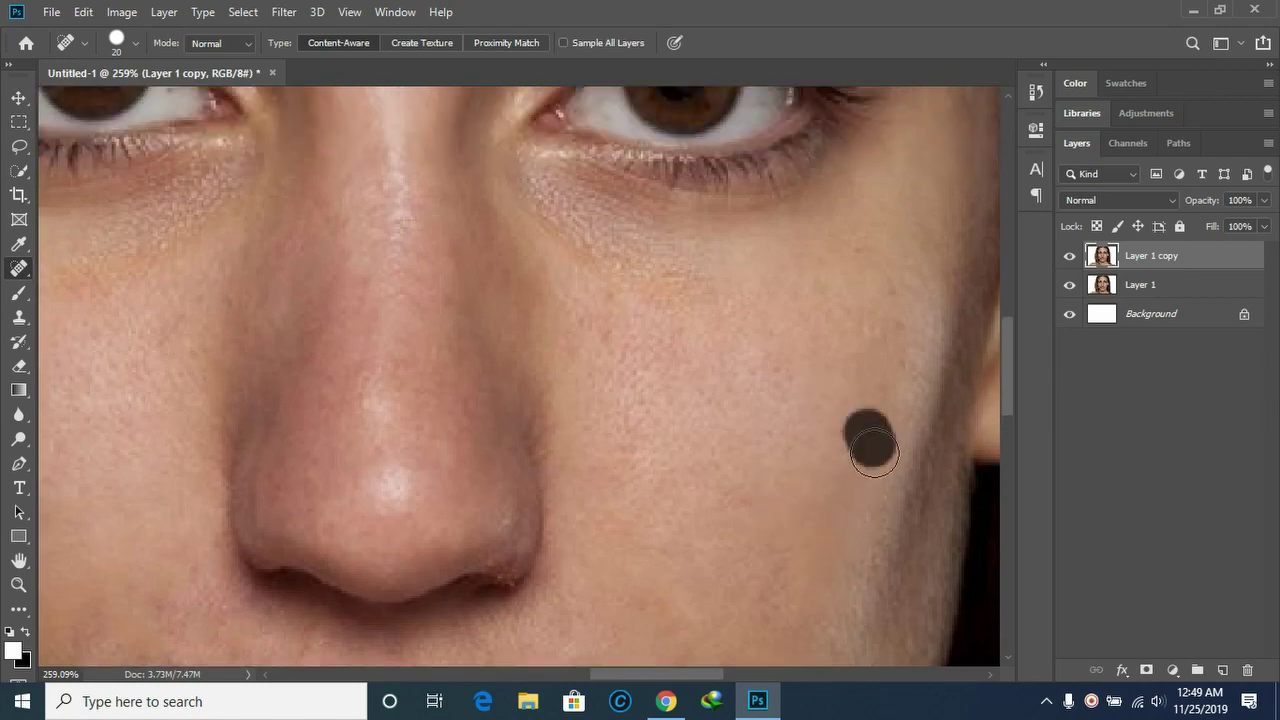
{"action": "left_click", "coordinate": [866, 318]}
{"action": "left_click", "coordinate": [866, 263]}
Heal the small spot between the brows.
{"action": "scroll", "coordinate": [650, 400], "scroll_direction": "up", "scroll_amount": 1}
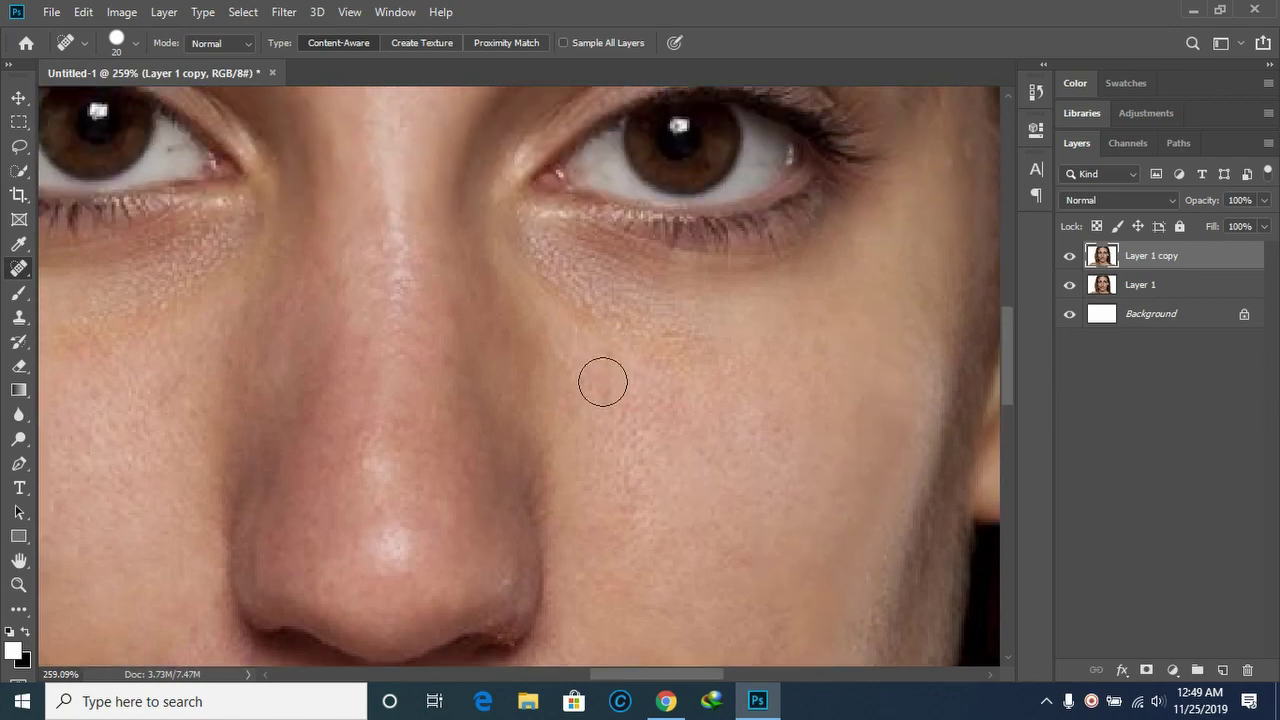
{"action": "left_click_drag", "start_coordinate": [607, 366], "coordinate": [622, 432]}
{"action": "scroll", "coordinate": [630, 410], "scroll_direction": "up", "scroll_amount": 1}
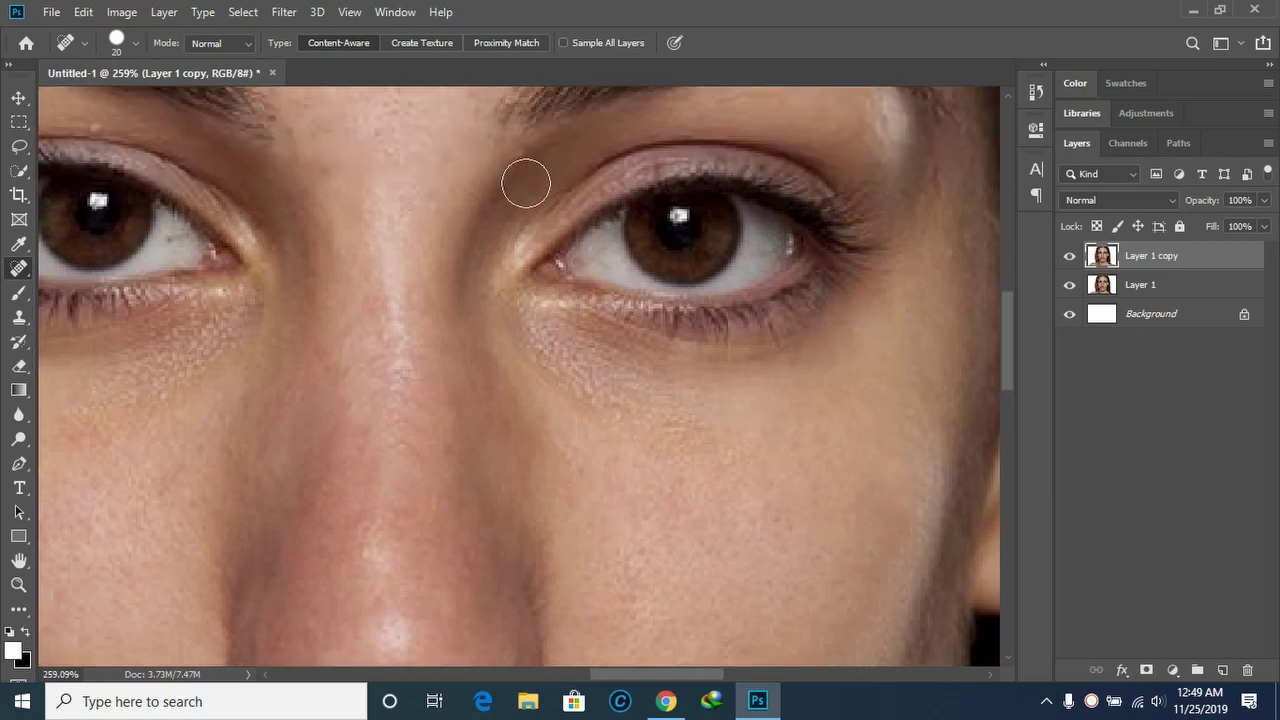
{"action": "left_click", "coordinate": [515, 158]}
Heal the blemishes across the shoulder, the red spot beside the strap, and a neck spot.
{"action": "scroll", "coordinate": [286, 251], "scroll_direction": "down", "scroll_amount": 1}
{"action": "scroll", "coordinate": [277, 277], "scroll_direction": "down", "scroll_amount": 2}
{"action": "scroll", "coordinate": [257, 263], "scroll_direction": "down", "scroll_amount": 3}
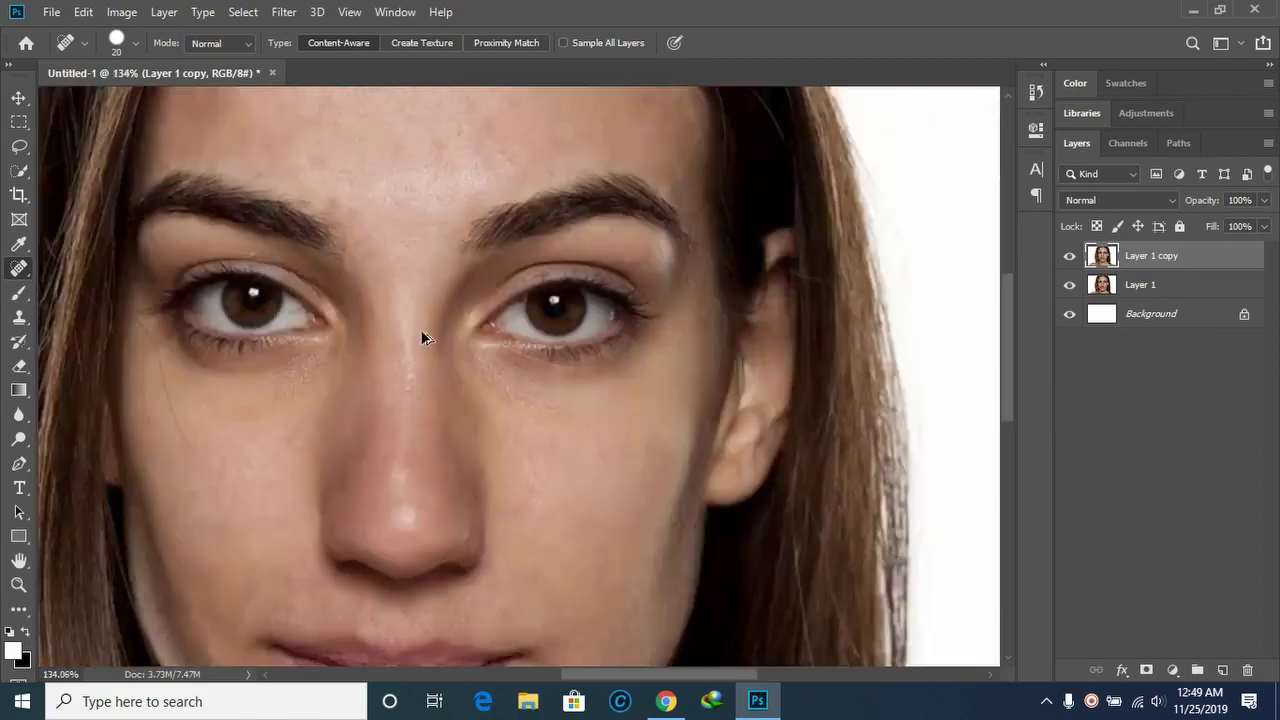
{"action": "scroll", "coordinate": [415, 338], "scroll_direction": "down", "scroll_amount": 2}
{"action": "scroll", "coordinate": [408, 345], "scroll_direction": "down", "scroll_amount": 1}
{"action": "scroll", "coordinate": [410, 371], "scroll_direction": "down", "scroll_amount": 2}
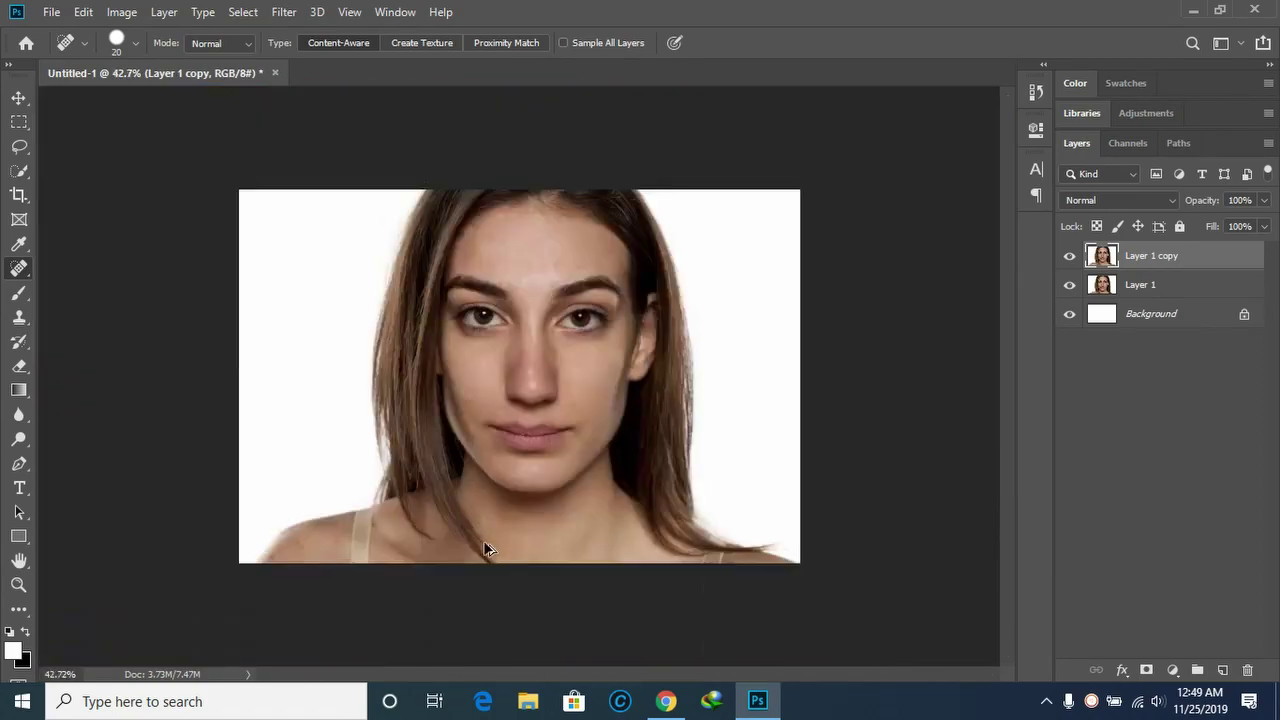
{"action": "scroll", "coordinate": [283, 567], "scroll_direction": "up", "scroll_amount": 2}
{"action": "scroll", "coordinate": [240, 575], "scroll_direction": "up", "scroll_amount": 1}
{"action": "scroll", "coordinate": [200, 550], "scroll_direction": "down", "scroll_amount": 2}
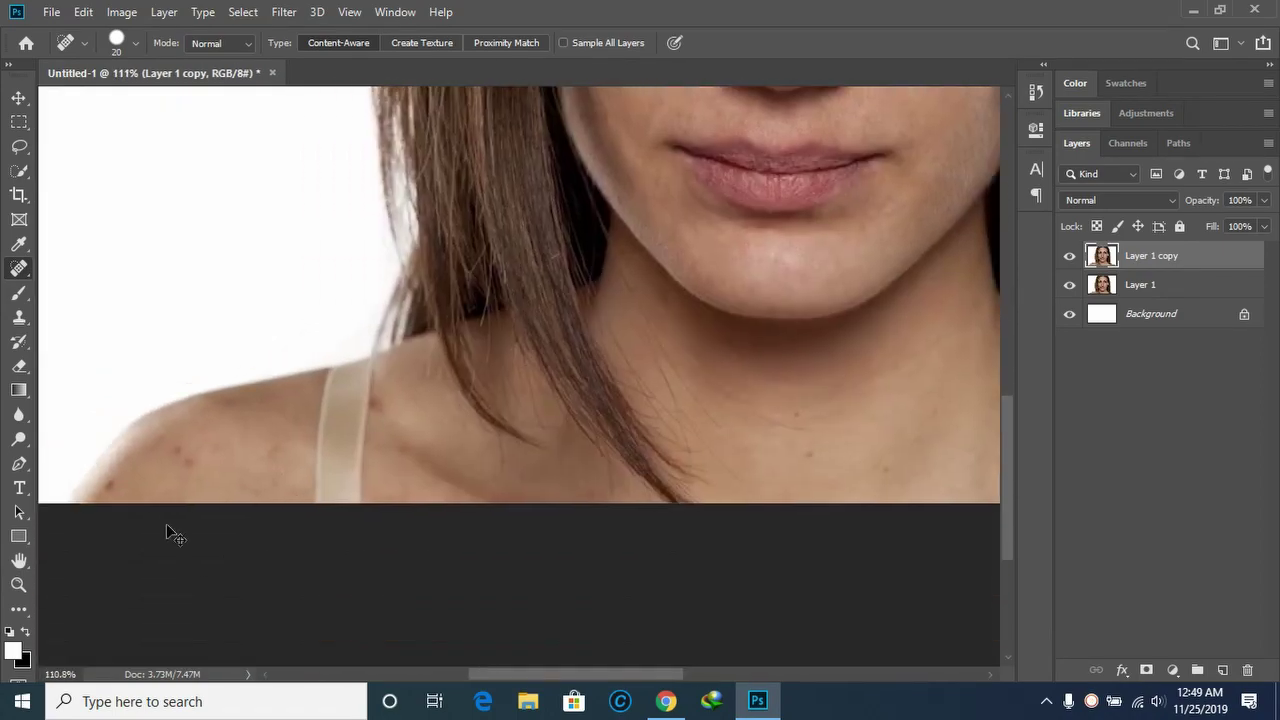
{"action": "scroll", "coordinate": [188, 518], "scroll_direction": "up", "scroll_amount": 1}
{"action": "scroll", "coordinate": [188, 518], "scroll_direction": "up", "scroll_amount": 2}
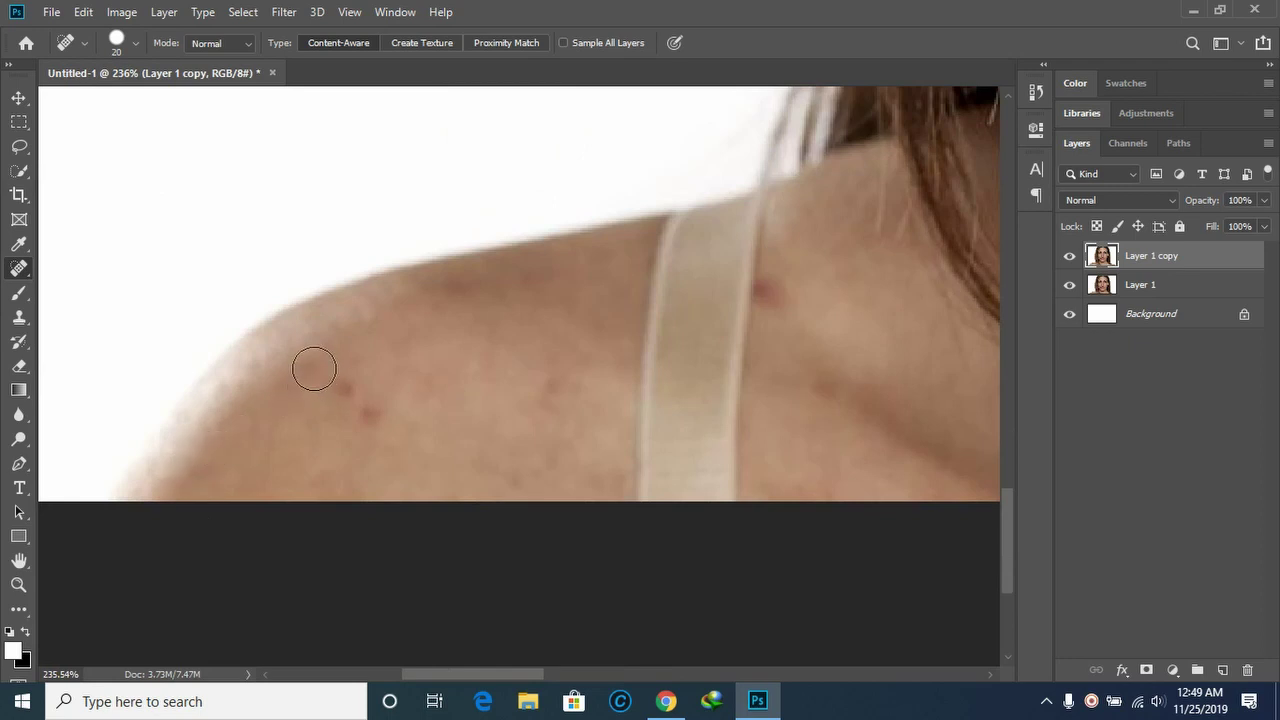
{"action": "left_click_drag", "start_coordinate": [314, 366], "coordinate": [420, 430]}
{"action": "left_click", "coordinate": [550, 390]}
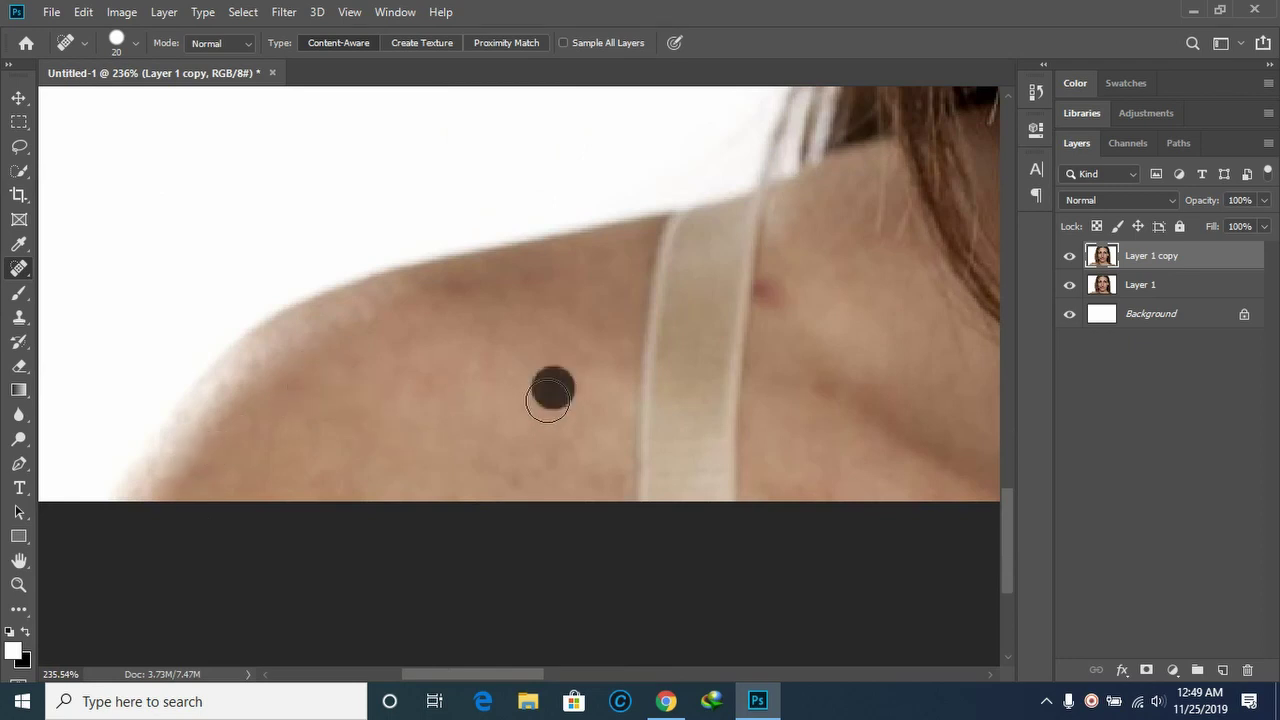
{"action": "left_click", "coordinate": [774, 287]}
{"action": "left_click", "coordinate": [820, 399]}
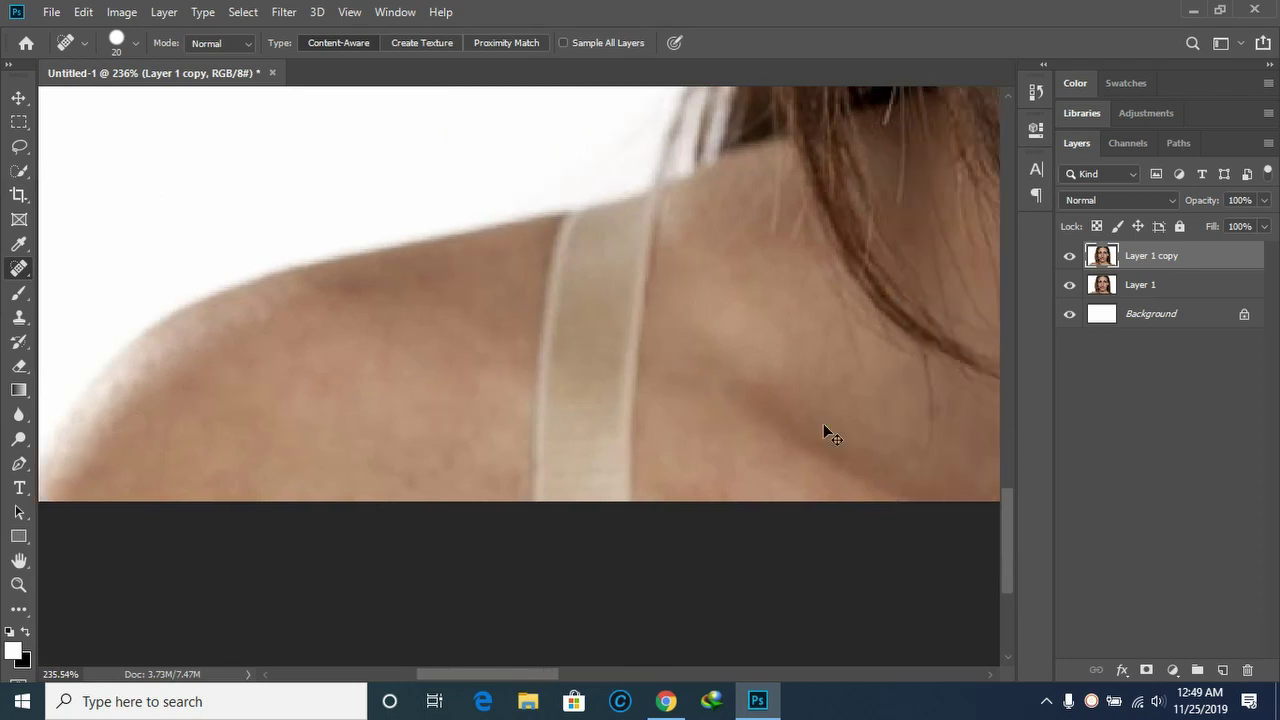
{"action": "scroll", "coordinate": [817, 439], "scroll_direction": "down", "scroll_amount": 2}
{"action": "scroll", "coordinate": [817, 440], "scroll_direction": "down", "scroll_amount": 1}
{"action": "scroll", "coordinate": [817, 445], "scroll_direction": "right", "scroll_amount": 5}
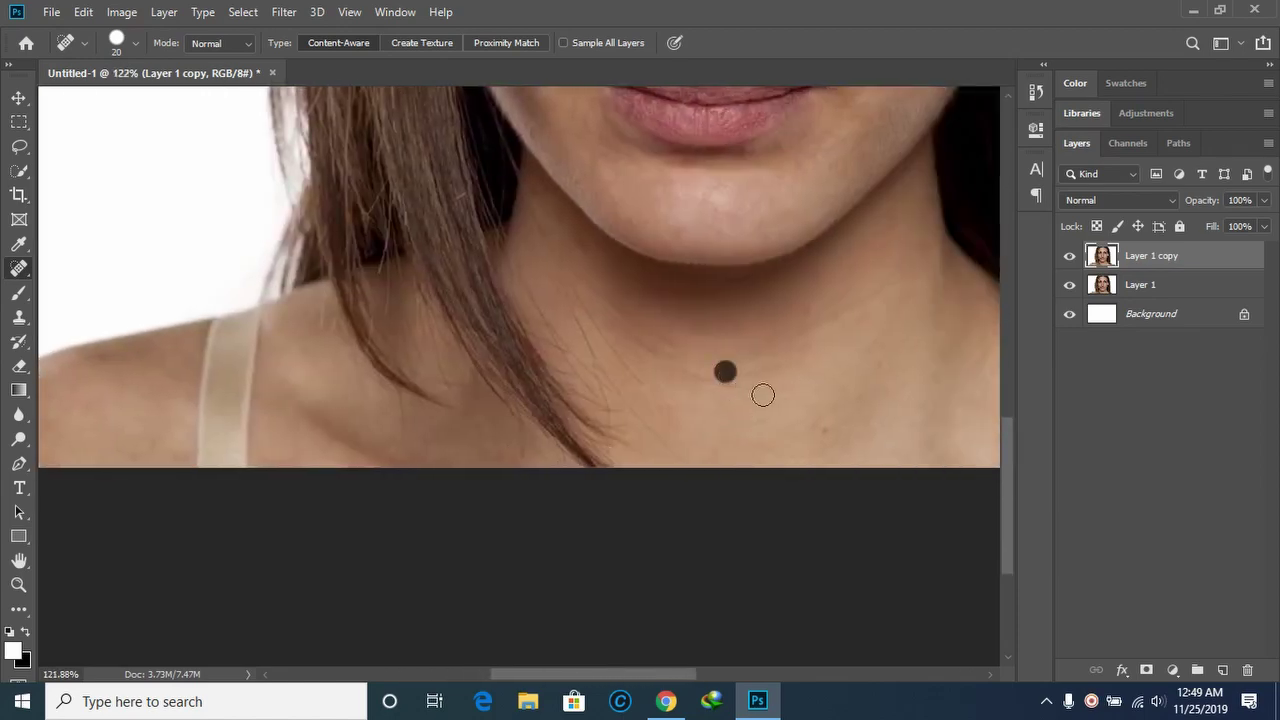
{"action": "scroll", "coordinate": [815, 440], "scroll_direction": "down", "scroll_amount": 1}
{"action": "scroll", "coordinate": [810, 438], "scroll_direction": "down", "scroll_amount": 1}
Heal the scattered spots across the forehead.
{"action": "scroll", "coordinate": [803, 434], "scroll_direction": "down", "scroll_amount": 1}
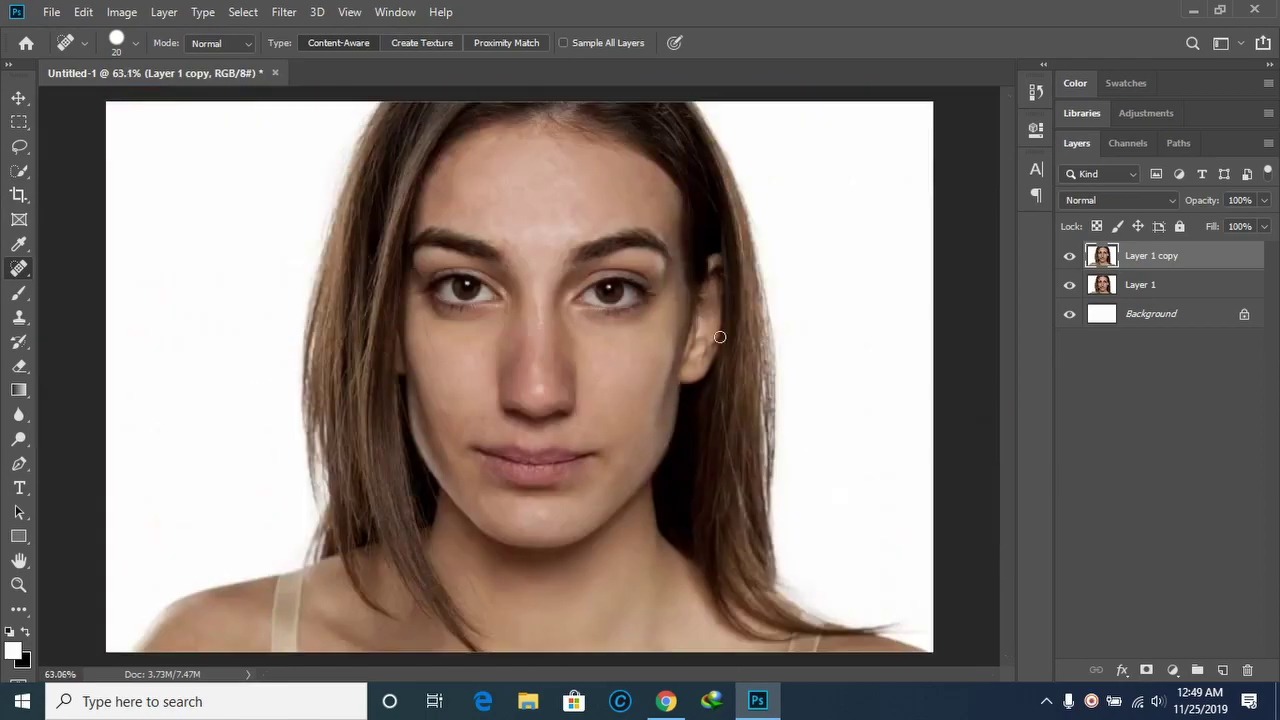
{"action": "scroll", "coordinate": [557, 349], "scroll_direction": "up", "scroll_amount": 1}
{"action": "scroll", "coordinate": [557, 345], "scroll_direction": "up", "scroll_amount": 1}
{"action": "scroll", "coordinate": [537, 269], "scroll_direction": "up", "scroll_amount": 1}
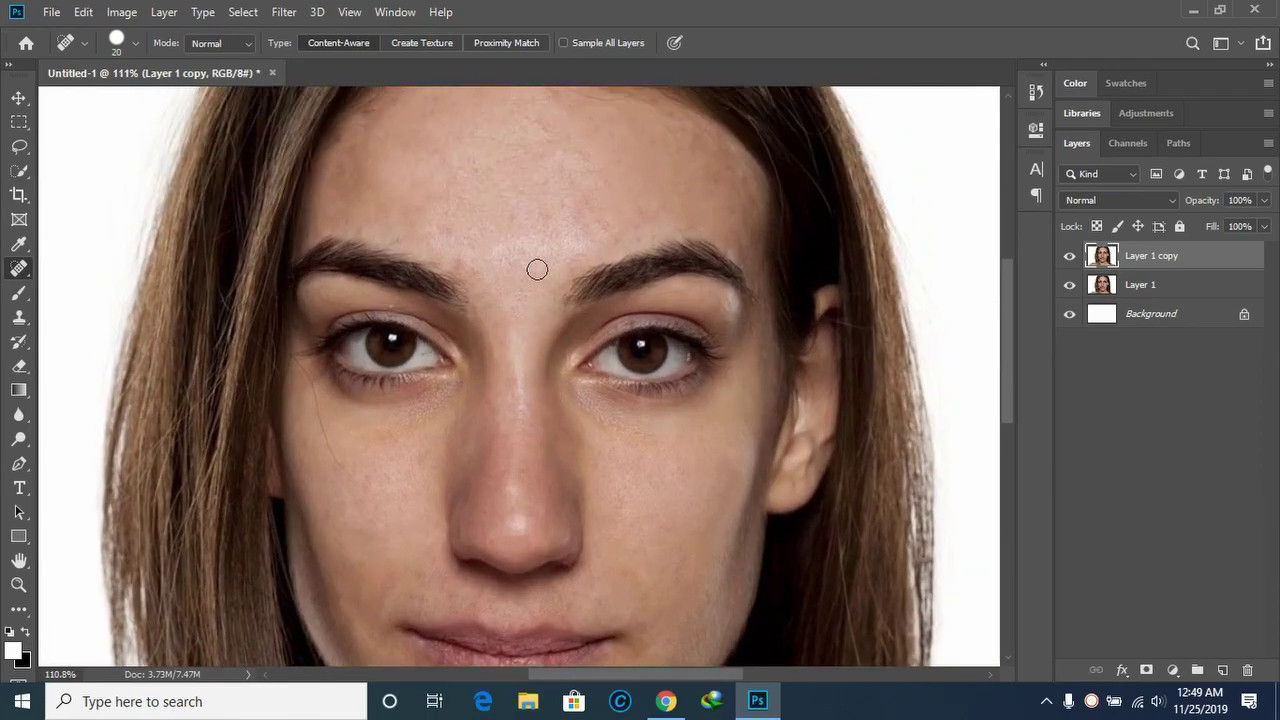
{"action": "scroll", "coordinate": [537, 269], "scroll_direction": "up", "scroll_amount": 2}
{"action": "scroll", "coordinate": [473, 314], "scroll_direction": "up", "scroll_amount": 5}
{"action": "left_click", "coordinate": [440, 286]}
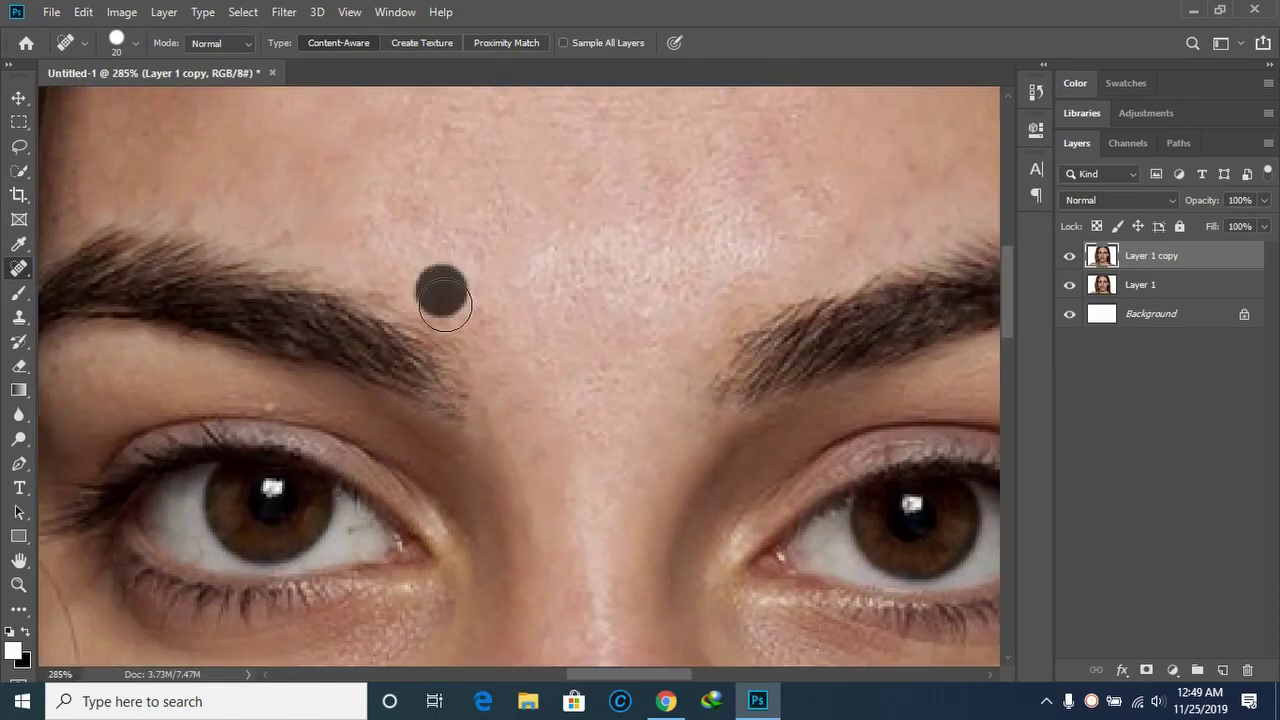
{"action": "left_click", "coordinate": [469, 306]}
{"action": "left_click", "coordinate": [416, 188]}
{"action": "left_click", "coordinate": [654, 171]}
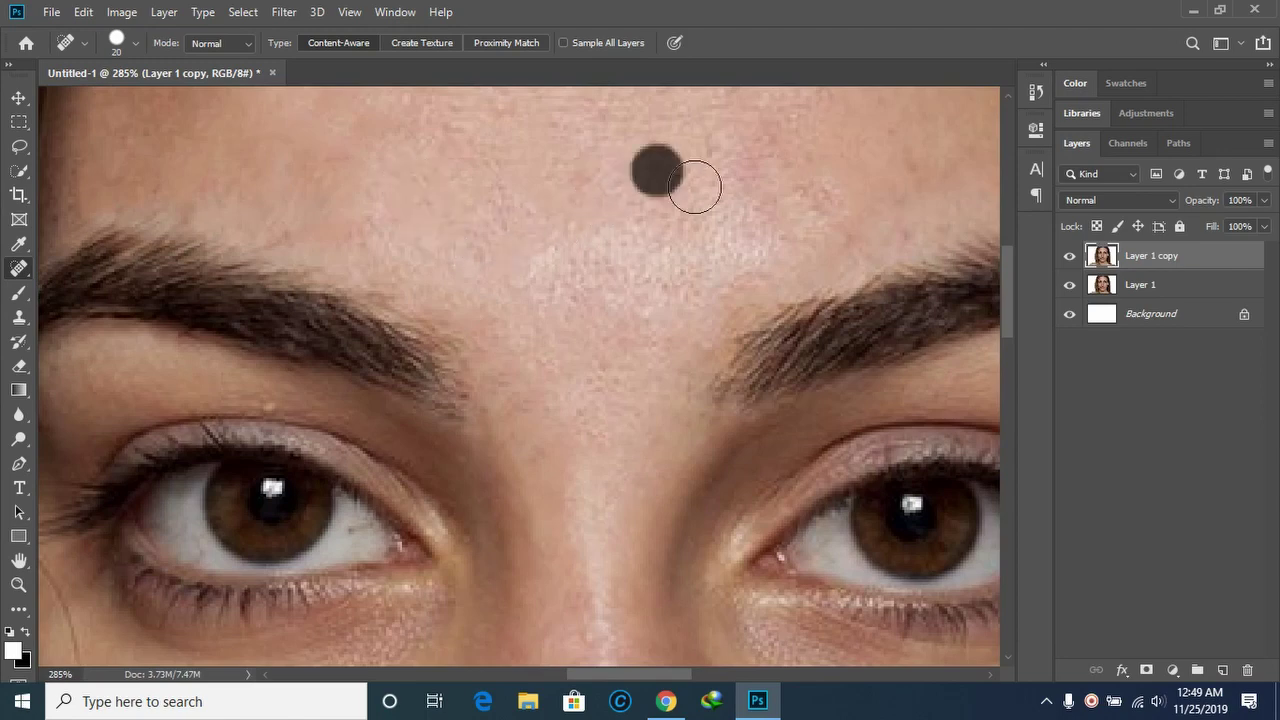
{"action": "left_click", "coordinate": [734, 171]}
{"action": "left_click_drag", "start_coordinate": [809, 179], "coordinate": [851, 234]}
{"action": "left_click", "coordinate": [771, 209]}
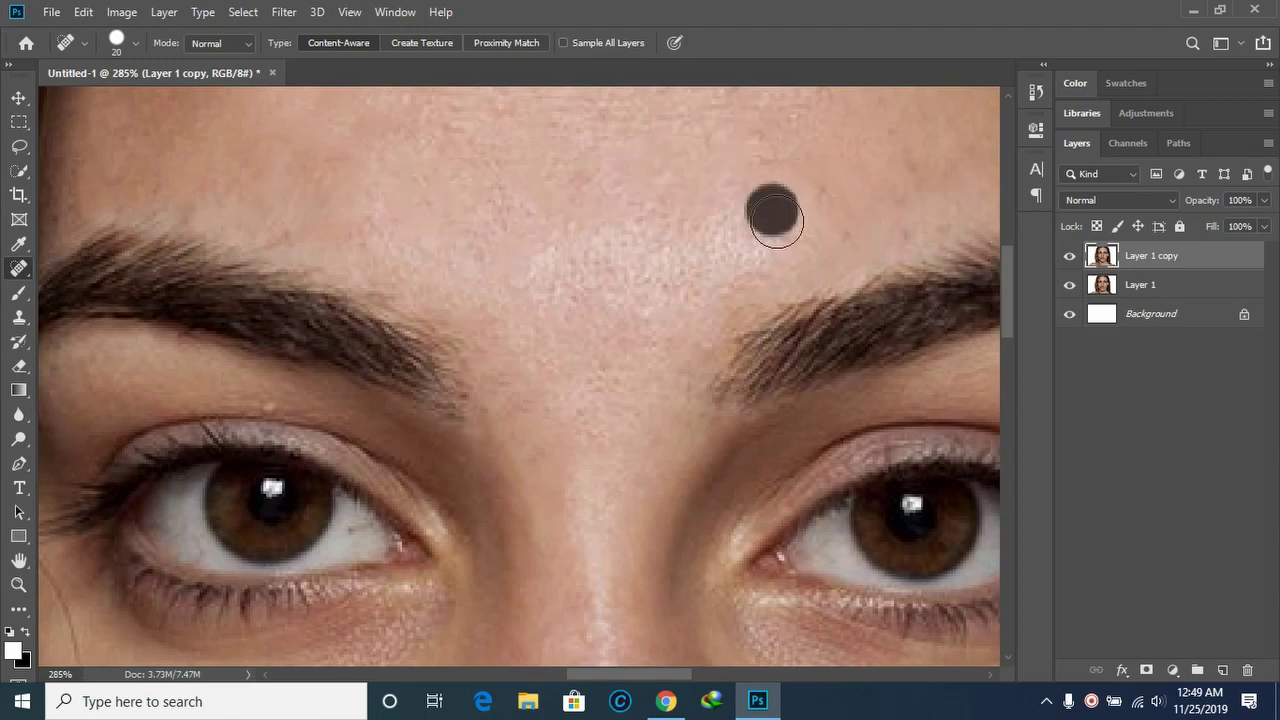
{"action": "scroll", "coordinate": [776, 229], "scroll_direction": "right", "scroll_amount": 3}
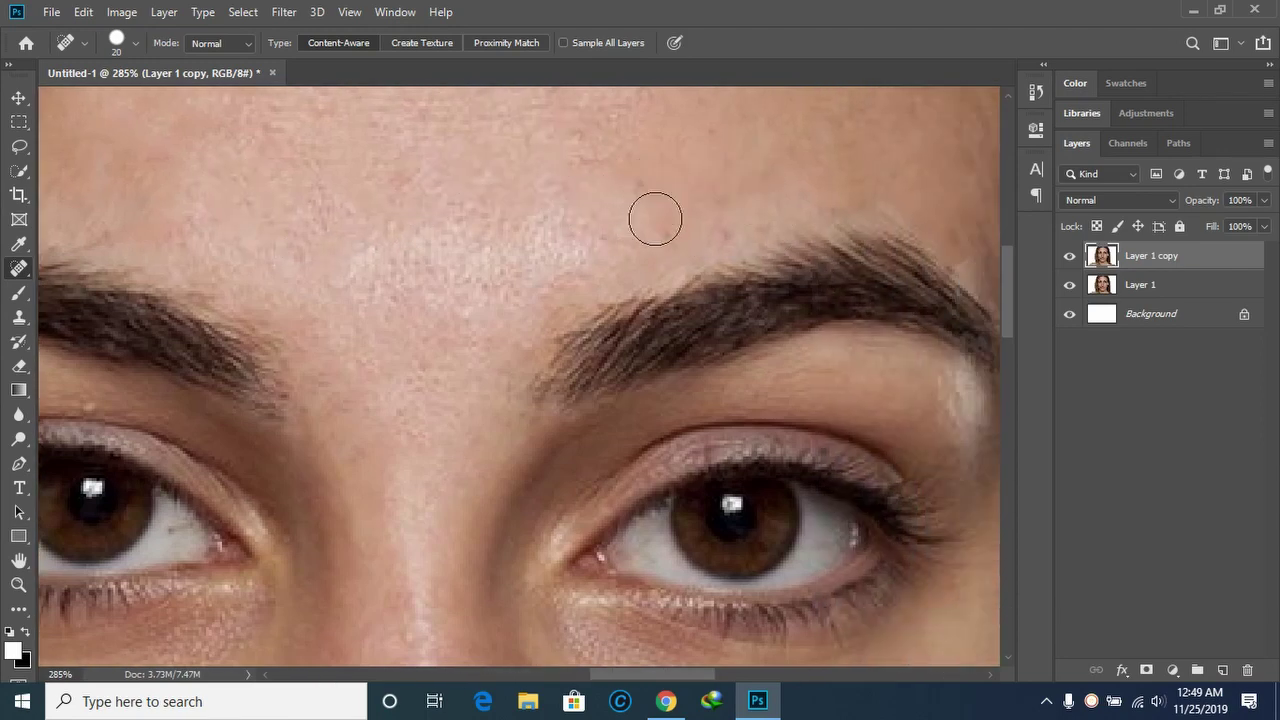
Heal the remaining blemishes just above the right eyebrow.
{"action": "left_click", "coordinate": [663, 224]}
{"action": "left_click", "coordinate": [738, 228]}
{"action": "left_click", "coordinate": [650, 196]}
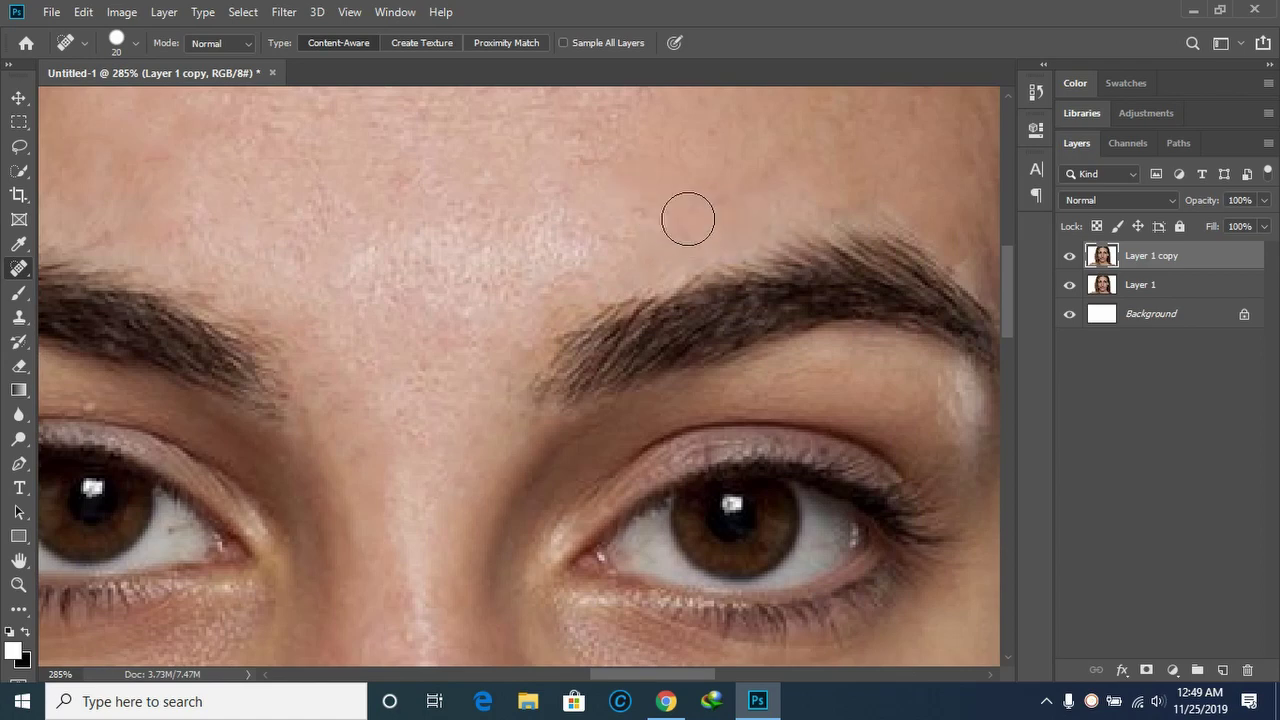
{"action": "left_click", "coordinate": [680, 226]}
{"action": "left_click", "coordinate": [760, 226]}
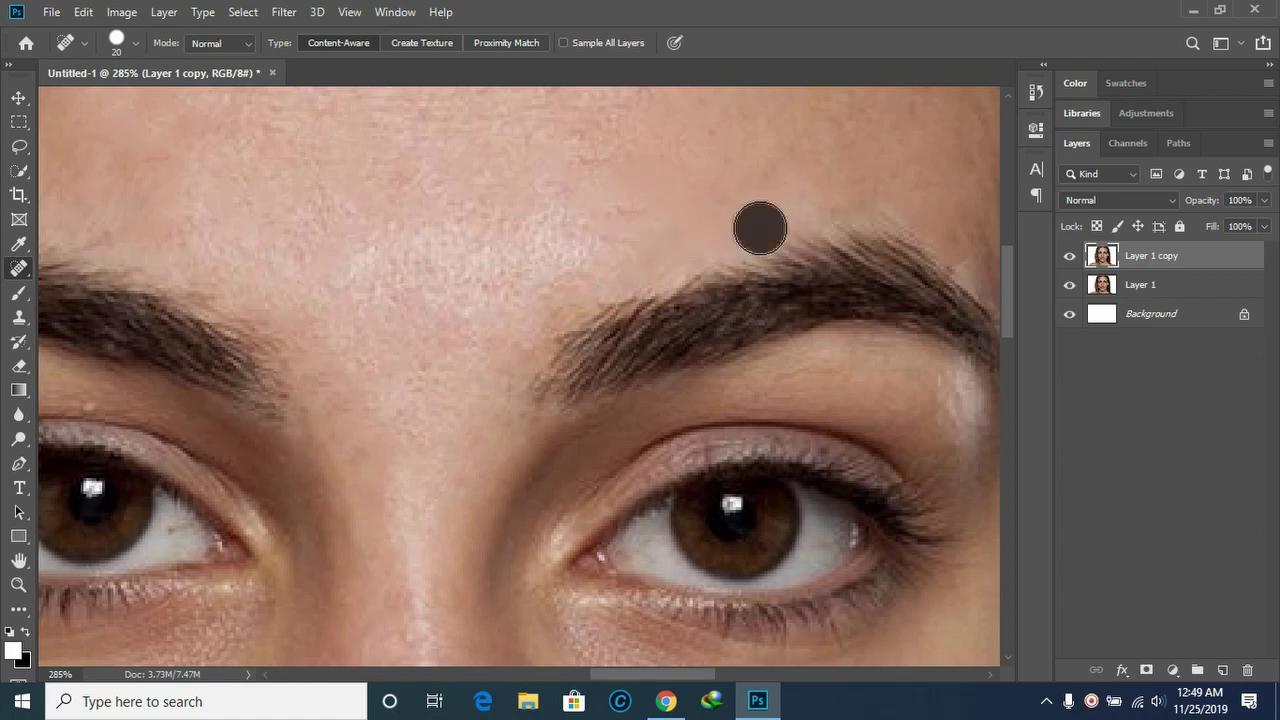
{"action": "left_click", "coordinate": [627, 208]}
{"action": "left_click", "coordinate": [646, 202]}
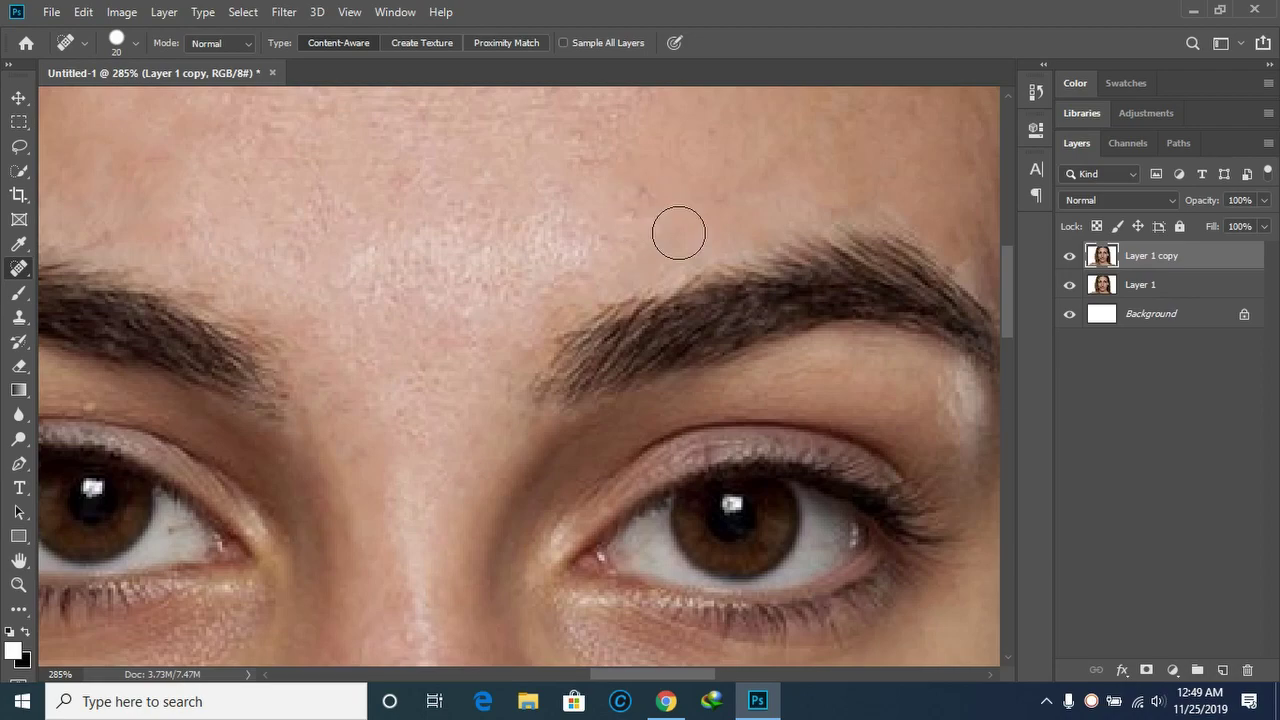
Zoom out to view the whole retouched portrait.
{"action": "scroll", "coordinate": [654, 234], "scroll_direction": "down", "scroll_amount": 5}
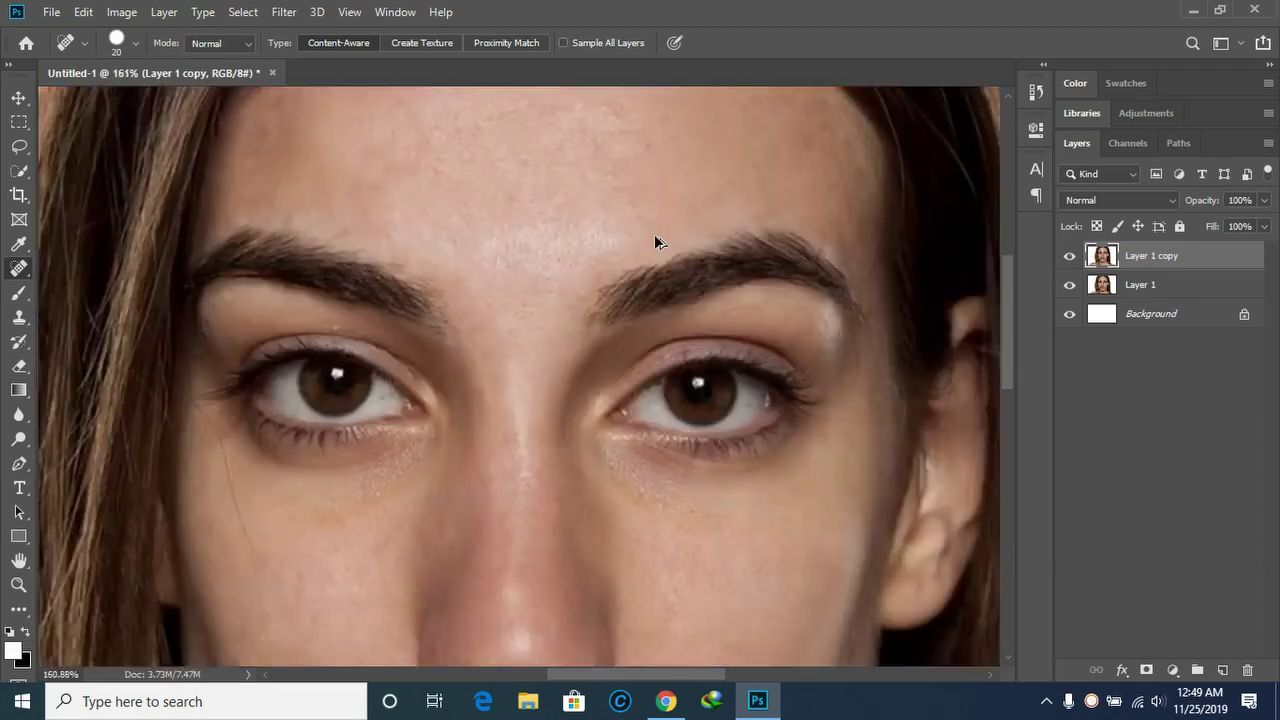
{"action": "scroll", "coordinate": [626, 286], "scroll_direction": "down", "scroll_amount": 2}
{"action": "scroll", "coordinate": [617, 269], "scroll_direction": "up", "scroll_amount": 4}
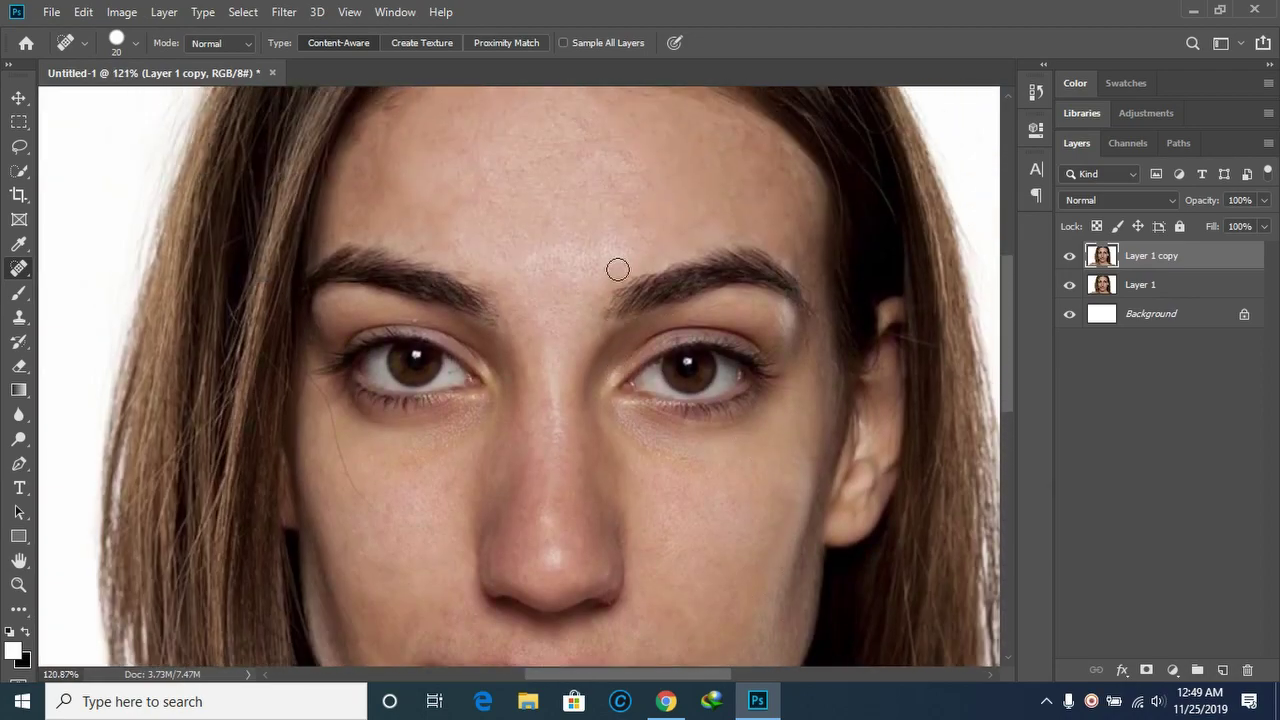
{"action": "scroll", "coordinate": [617, 269], "scroll_direction": "up", "scroll_amount": 2}
{"action": "scroll", "coordinate": [630, 292], "scroll_direction": "down", "scroll_amount": 2}
{"action": "scroll", "coordinate": [630, 292], "scroll_direction": "down", "scroll_amount": 3}
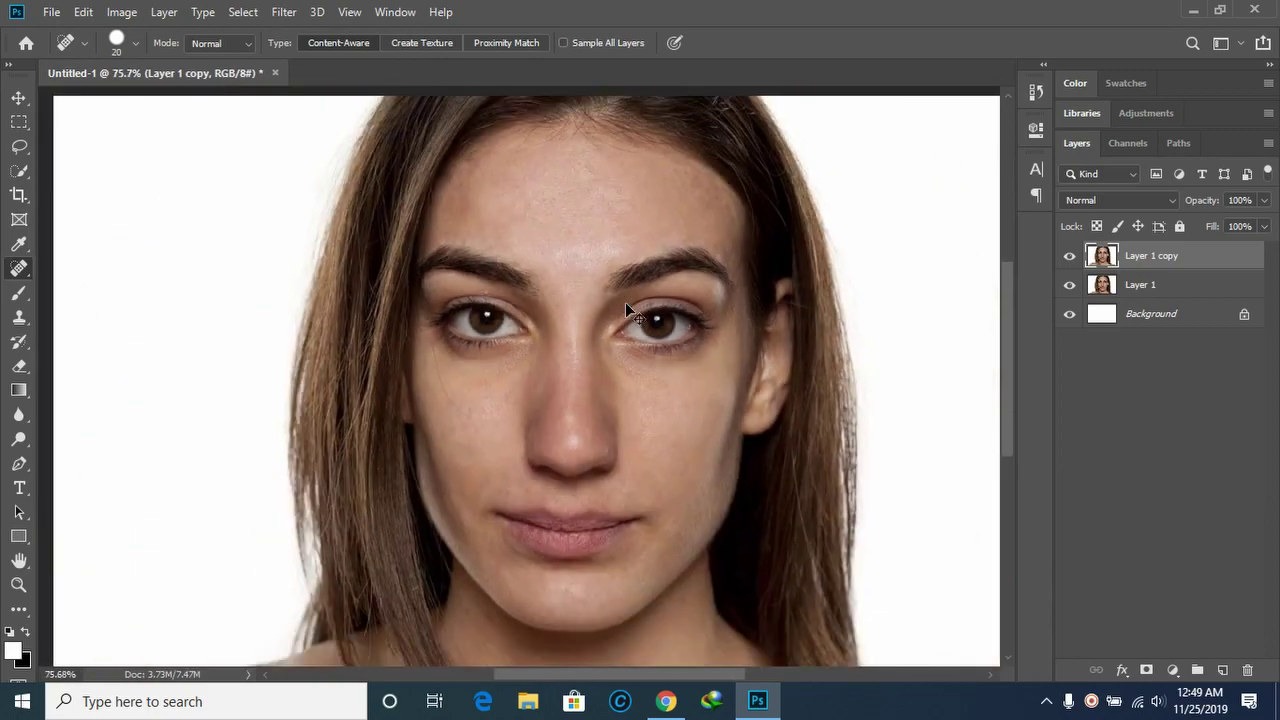
{"action": "scroll", "coordinate": [625, 302], "scroll_direction": "down", "scroll_amount": 1}
{"action": "scroll", "coordinate": [625, 302], "scroll_direction": "down", "scroll_amount": 2}
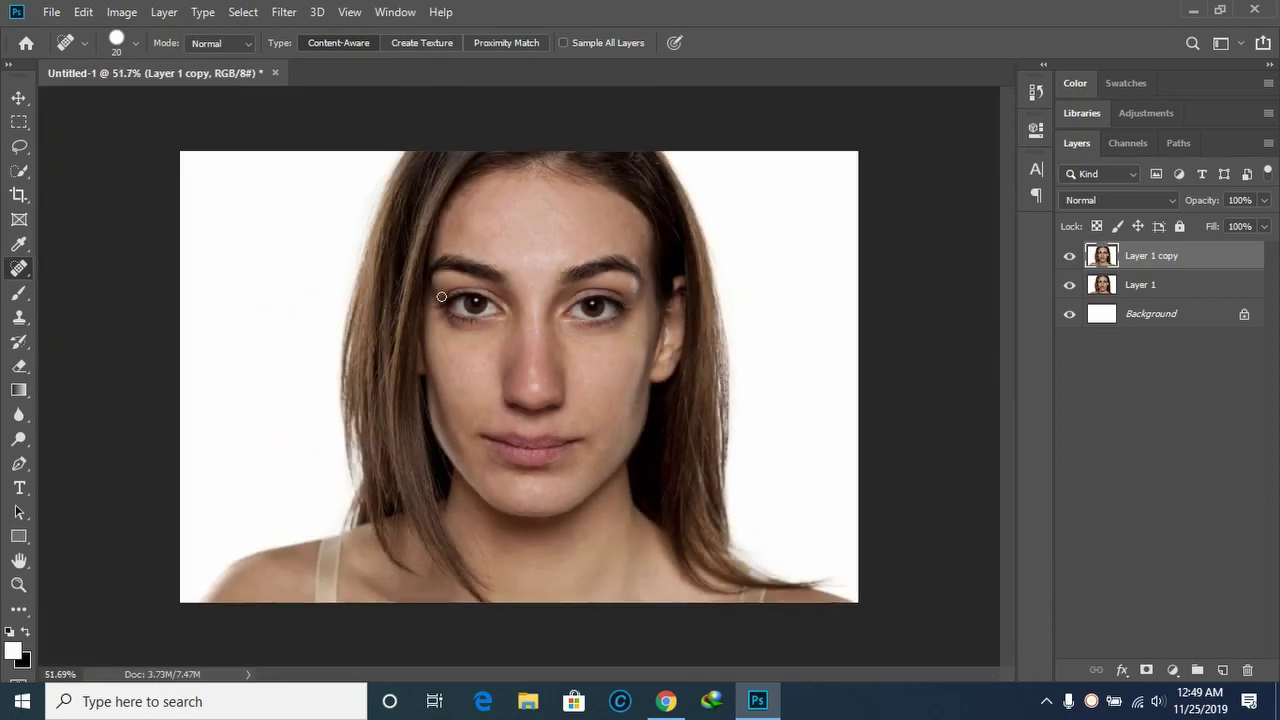
{"action": "left_click", "coordinate": [16, 99]}
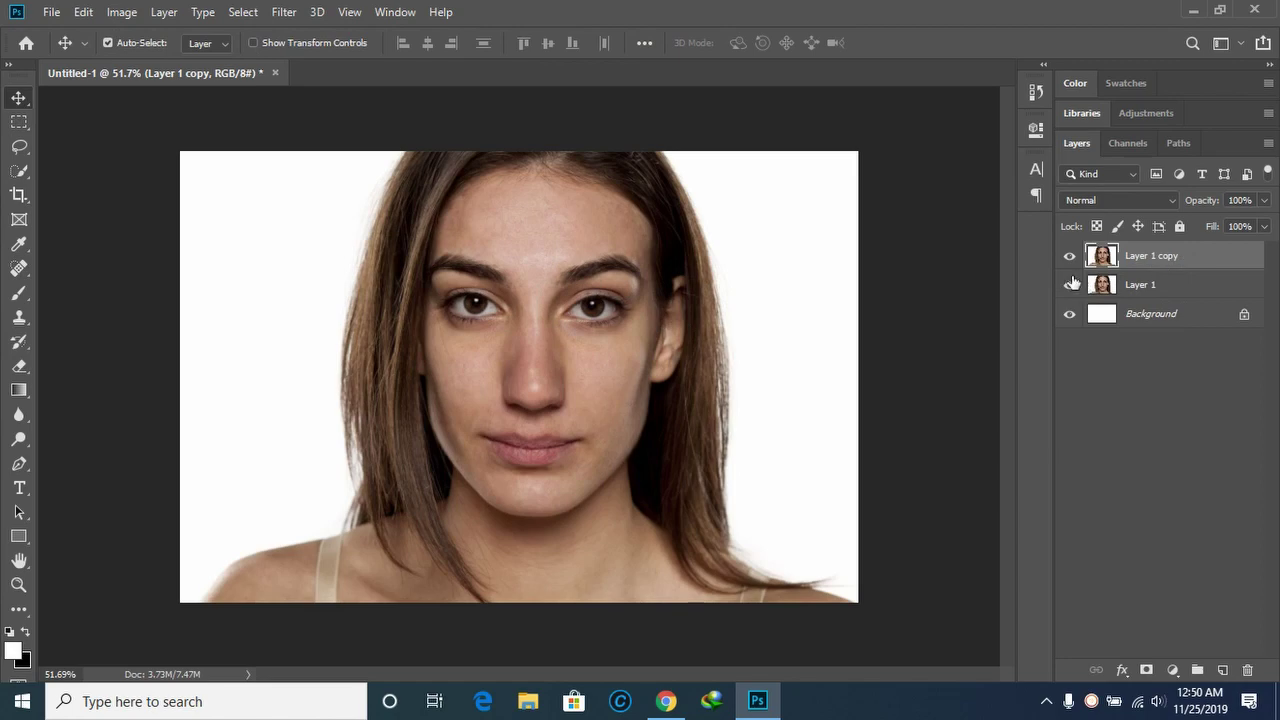
{"action": "left_click", "coordinate": [1070, 257]}
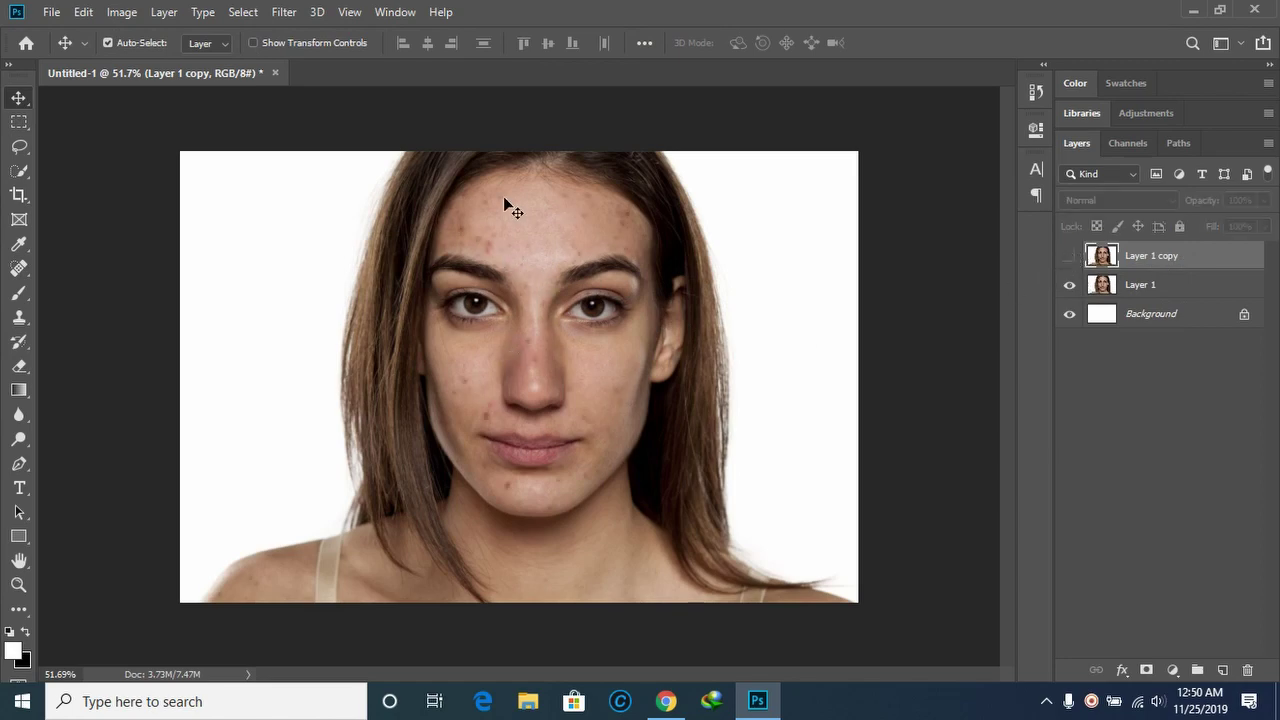
{"action": "left_click", "coordinate": [1069, 257]}
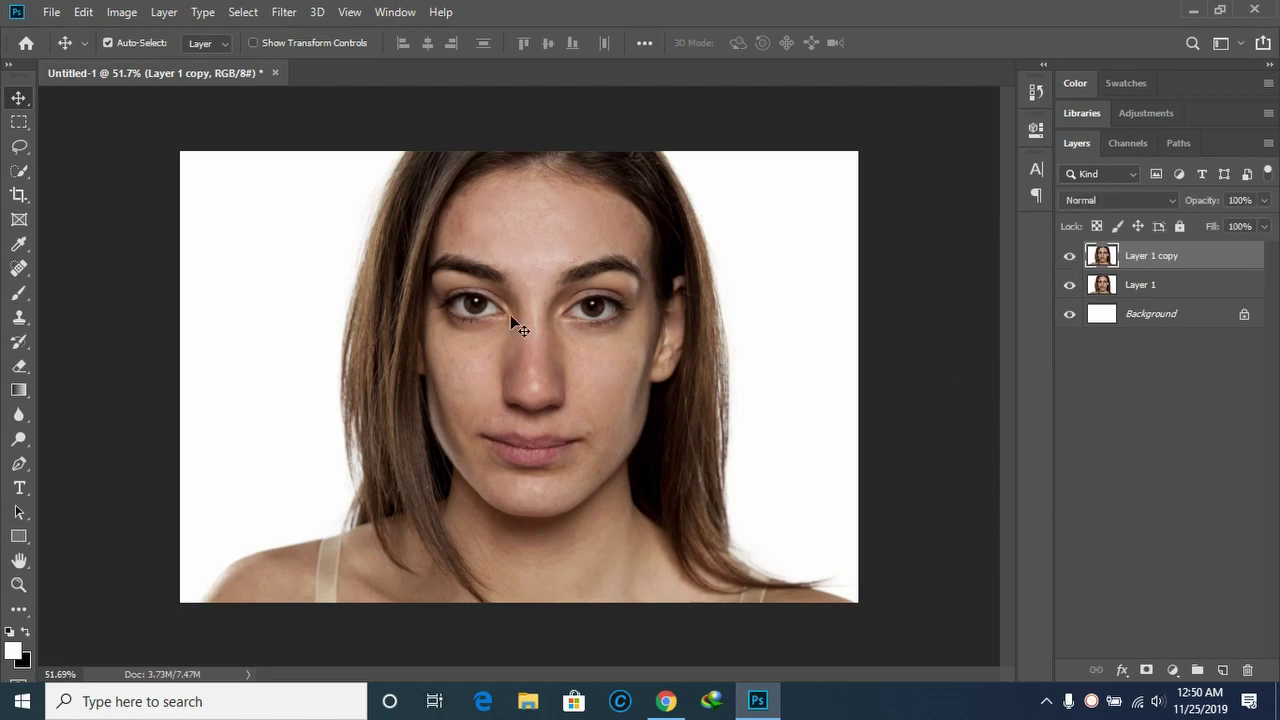
{"action": "left_click", "coordinate": [1069, 257]}
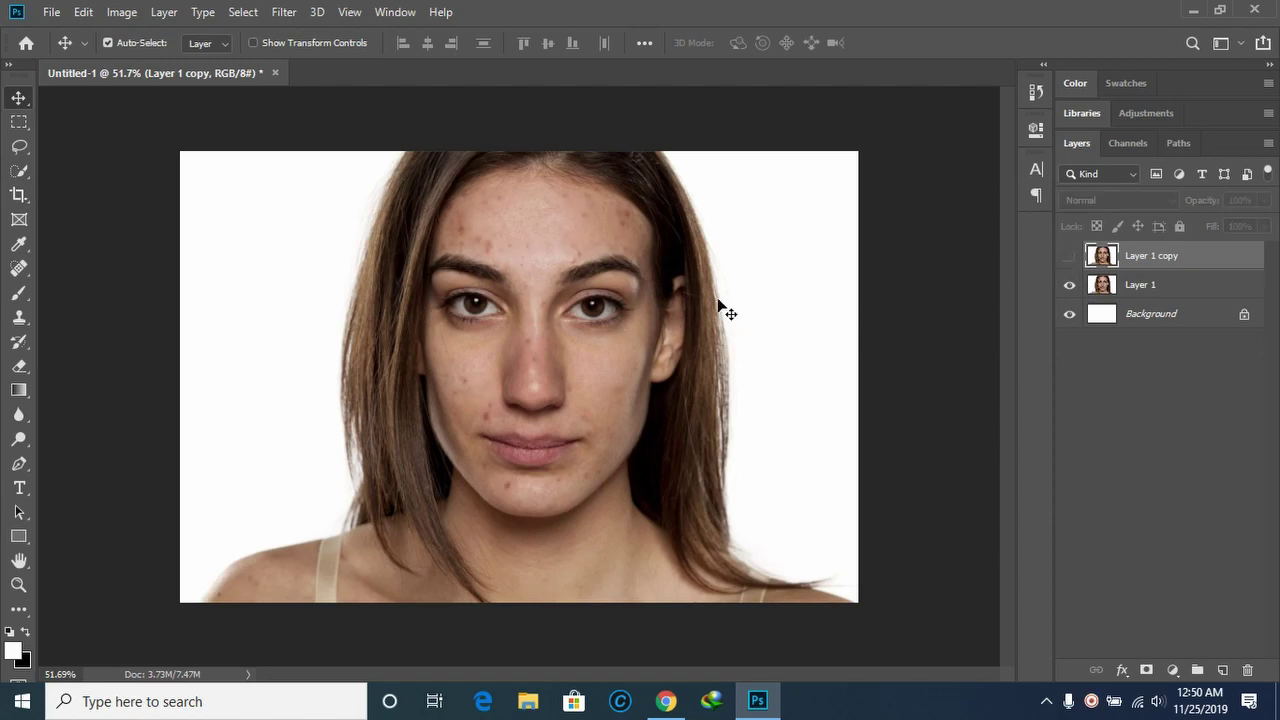
{"action": "scroll", "coordinate": [548, 290], "scroll_direction": "up", "scroll_amount": 3}
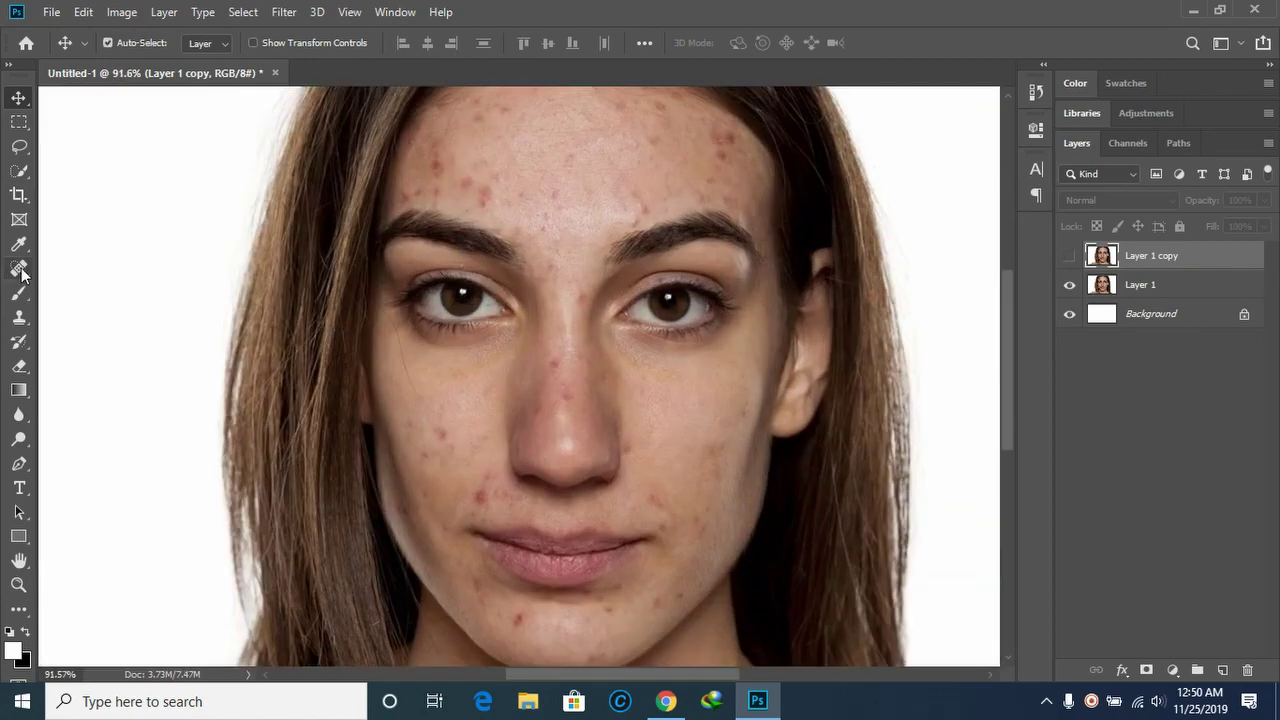
{"action": "left_click", "coordinate": [20, 270]}
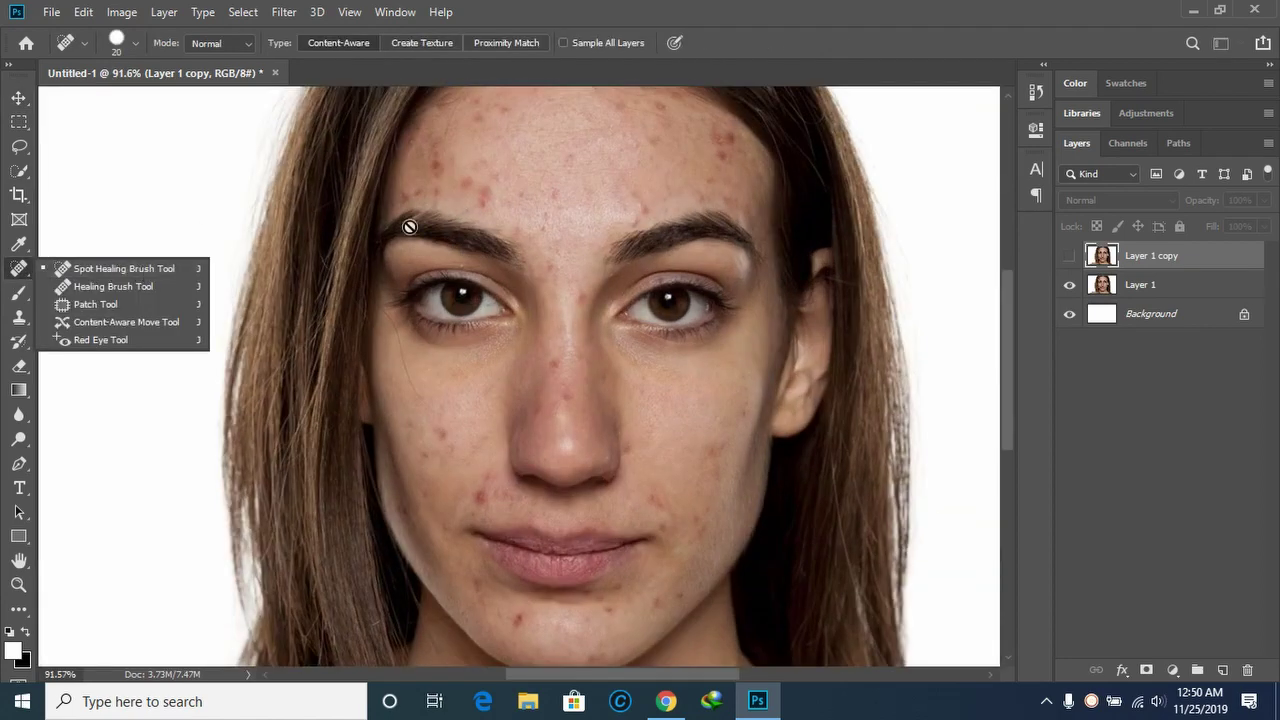
{"action": "key", "text": "alt+bracketleft"}
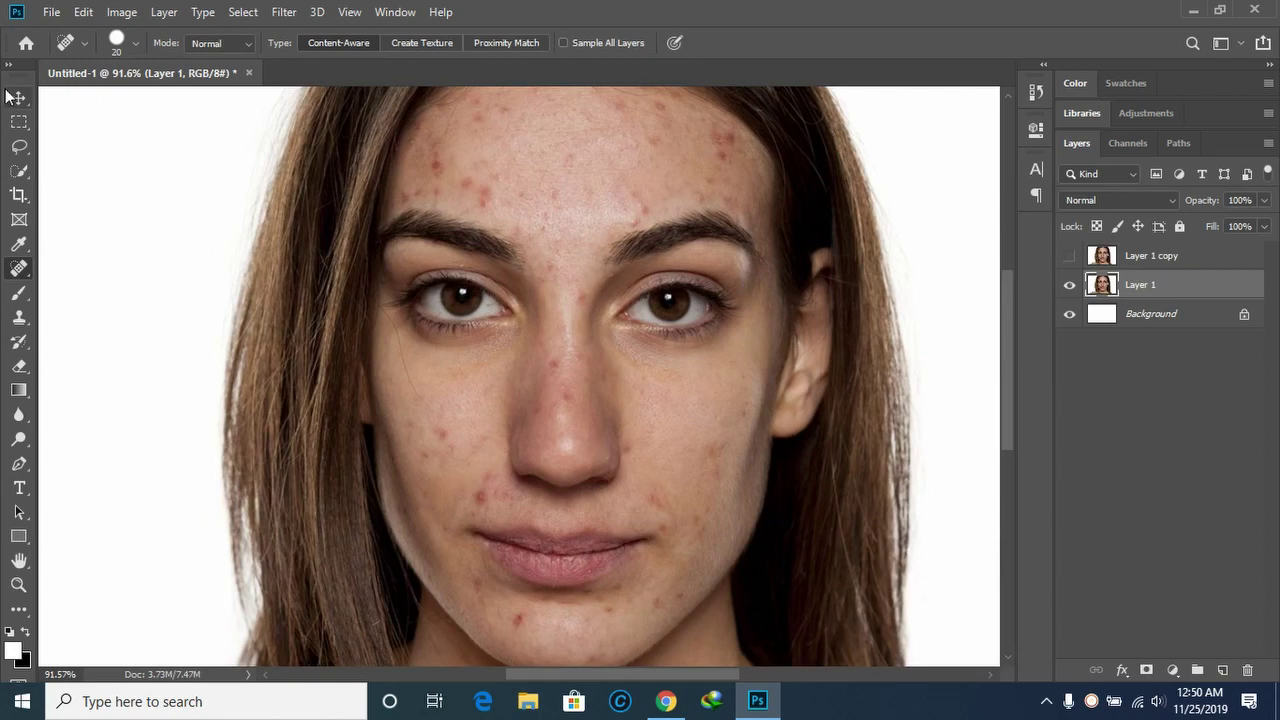
{"action": "left_click", "coordinate": [17, 97]}
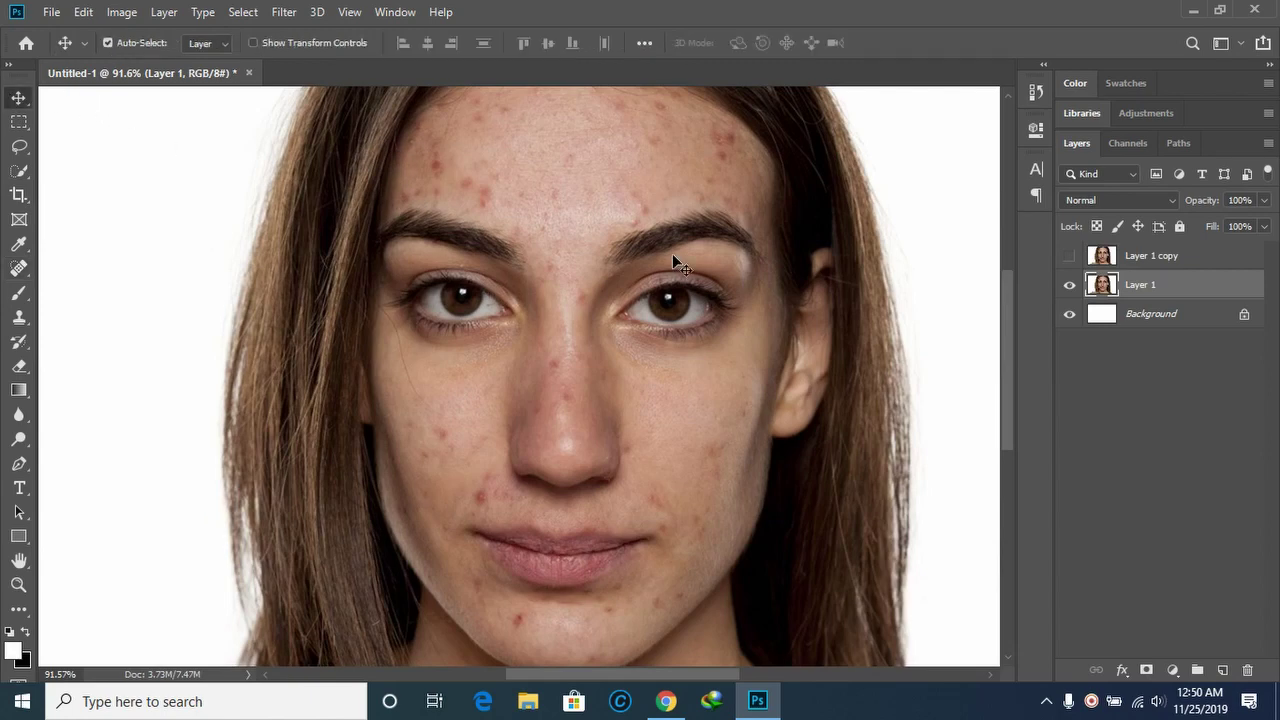
{"action": "scroll", "coordinate": [672, 253], "scroll_direction": "up", "scroll_amount": 2}
{"action": "scroll", "coordinate": [655, 292], "scroll_direction": "down", "scroll_amount": 1}
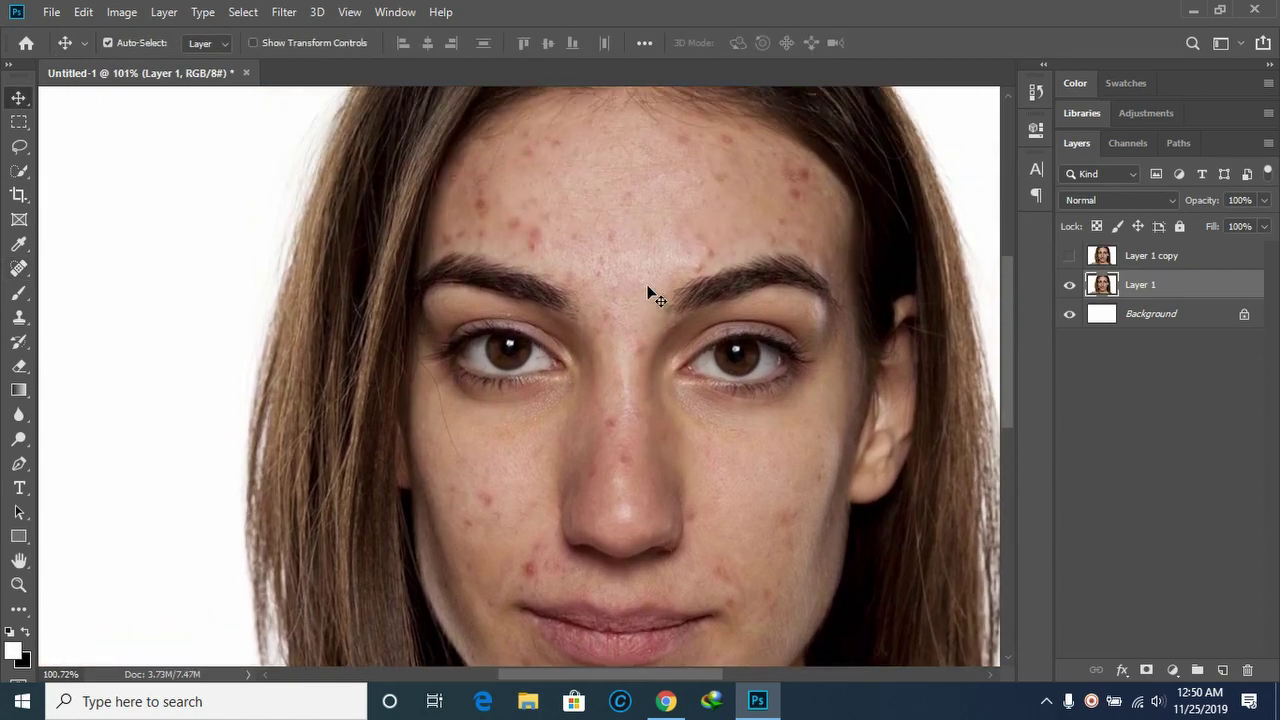
{"action": "scroll", "coordinate": [648, 292], "scroll_direction": "down", "scroll_amount": 2}
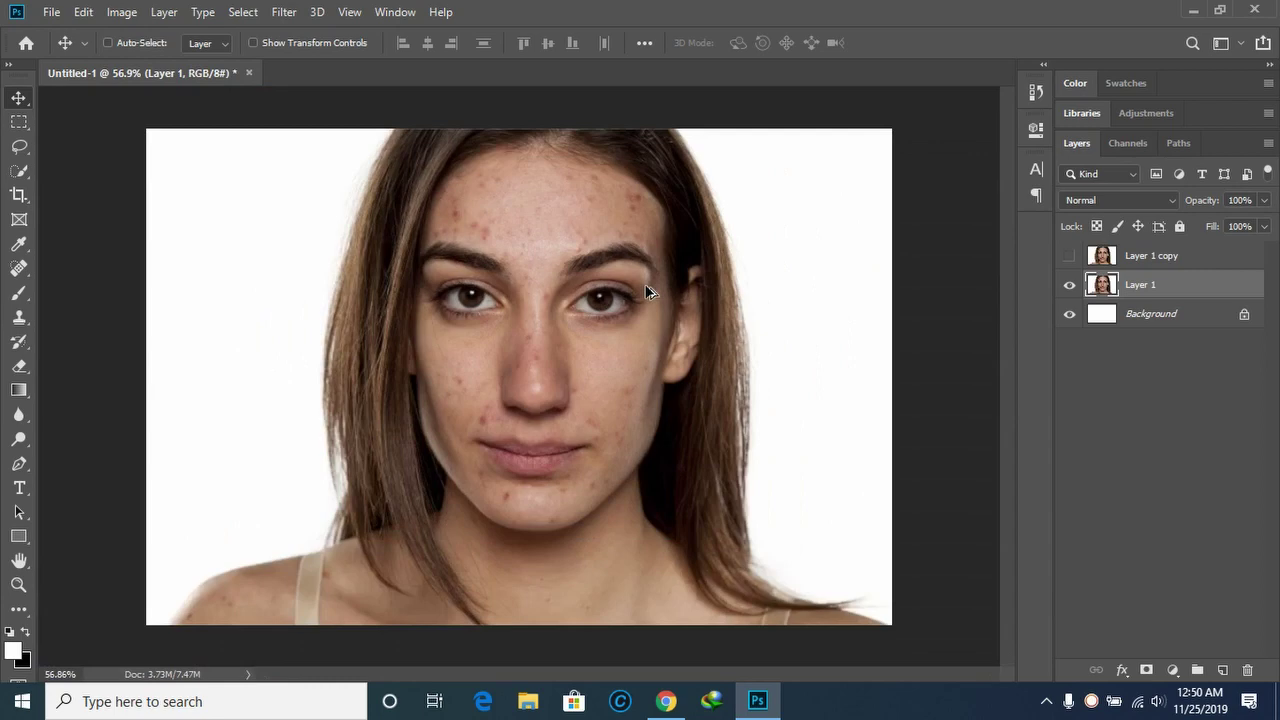
{"action": "left_click", "coordinate": [1069, 256]}
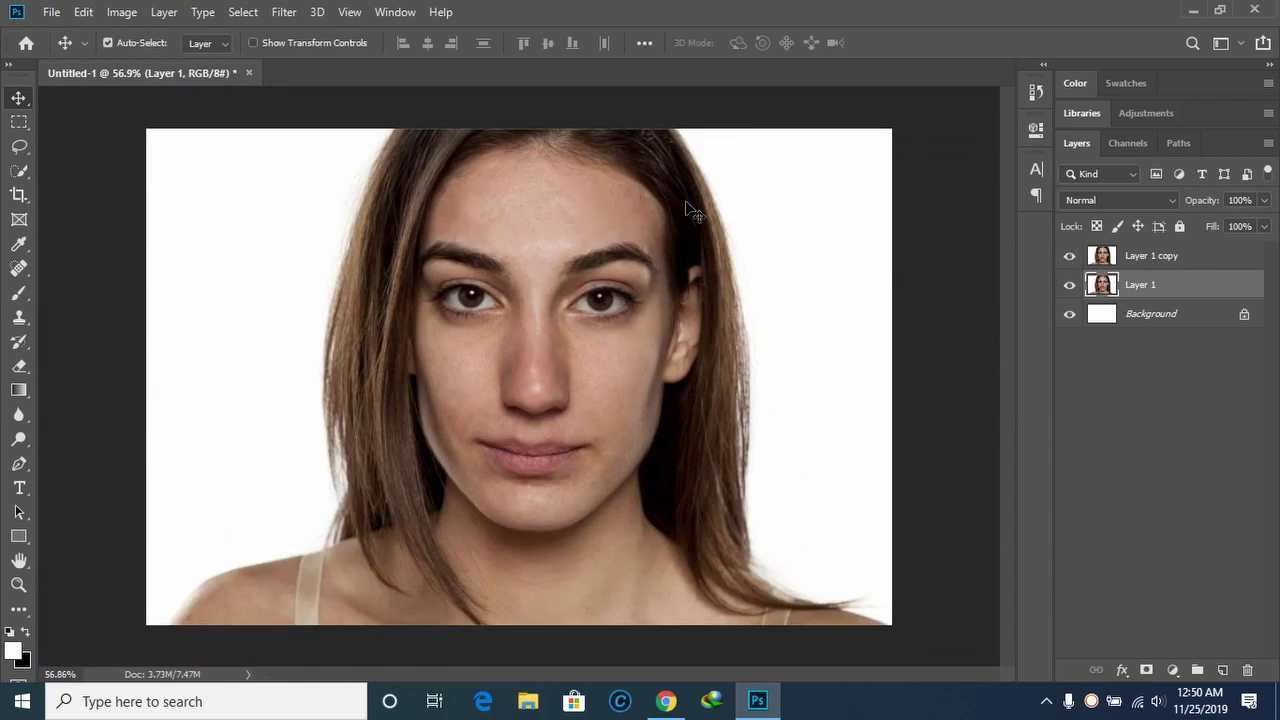
{"action": "scroll", "coordinate": [534, 249], "scroll_direction": "up", "scroll_amount": 2}
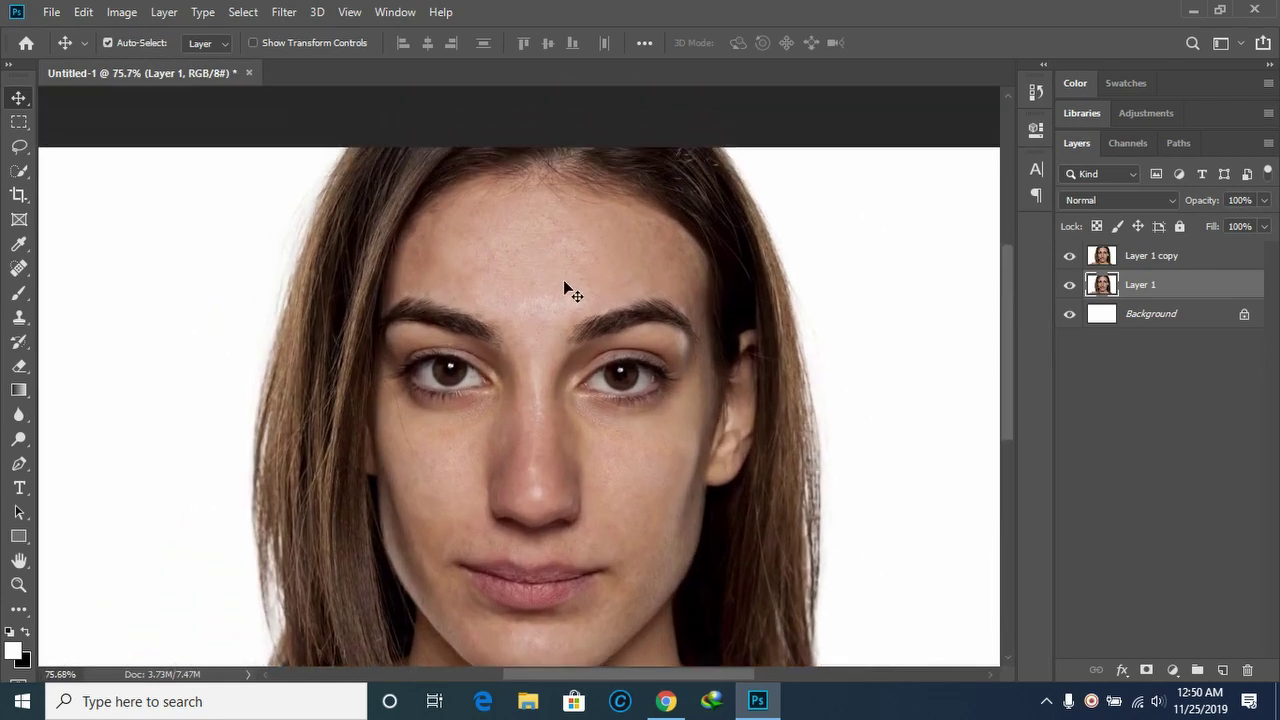
{"action": "scroll", "coordinate": [527, 300], "scroll_direction": "up", "scroll_amount": 1}
{"action": "scroll", "coordinate": [526, 295], "scroll_direction": "up", "scroll_amount": 3}
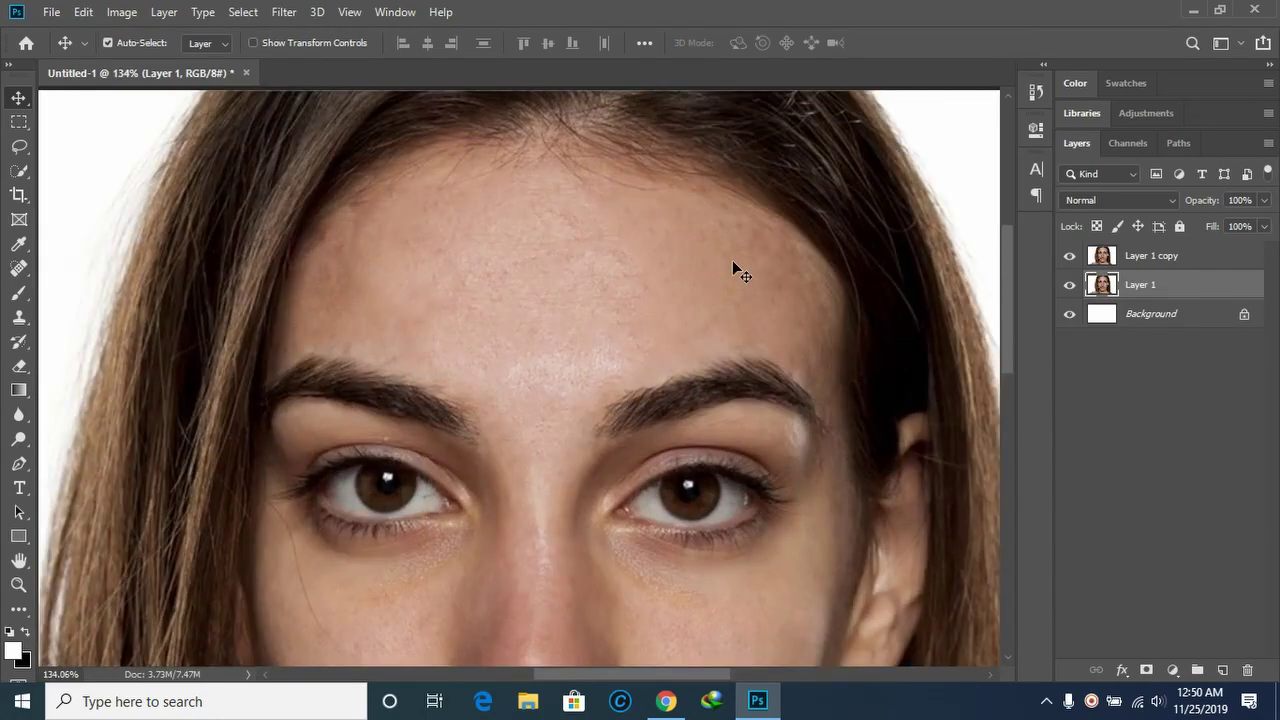
{"action": "scroll", "coordinate": [531, 289], "scroll_direction": "down", "scroll_amount": 1}
{"action": "scroll", "coordinate": [551, 285], "scroll_direction": "down", "scroll_amount": 1}
{"action": "scroll", "coordinate": [551, 286], "scroll_direction": "down", "scroll_amount": 1}
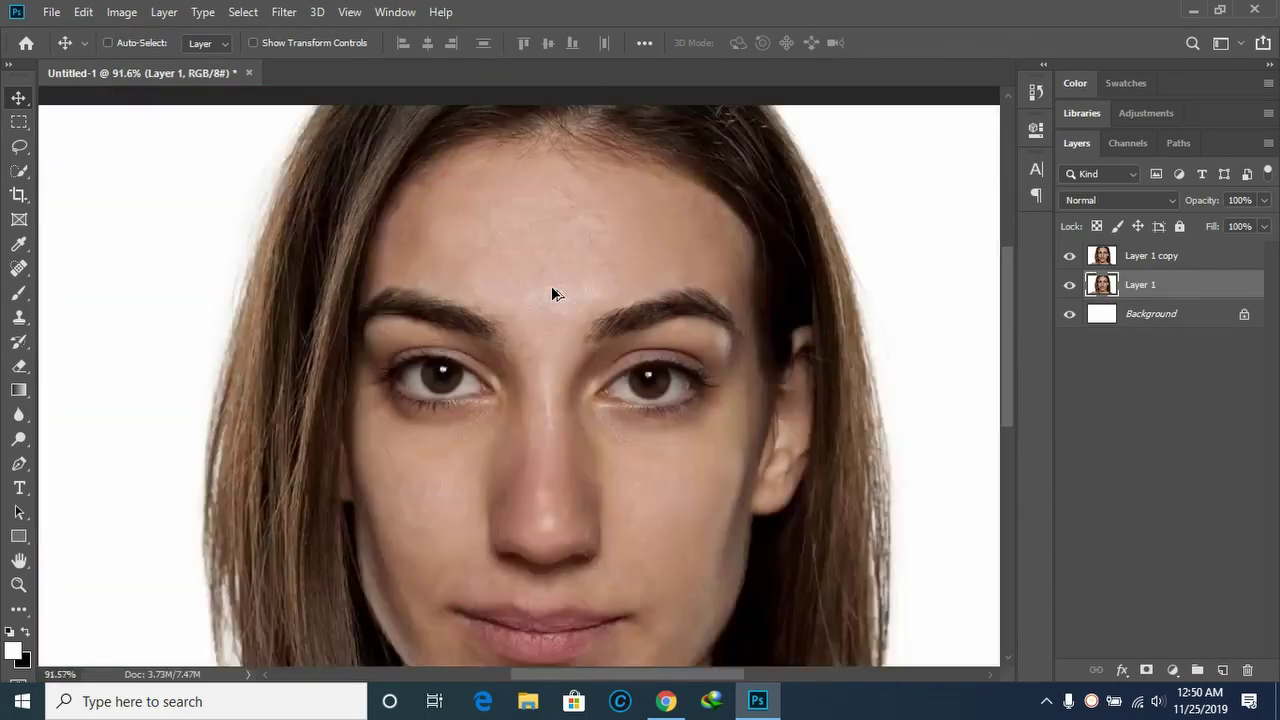
{"action": "left_click", "coordinate": [1069, 257]}
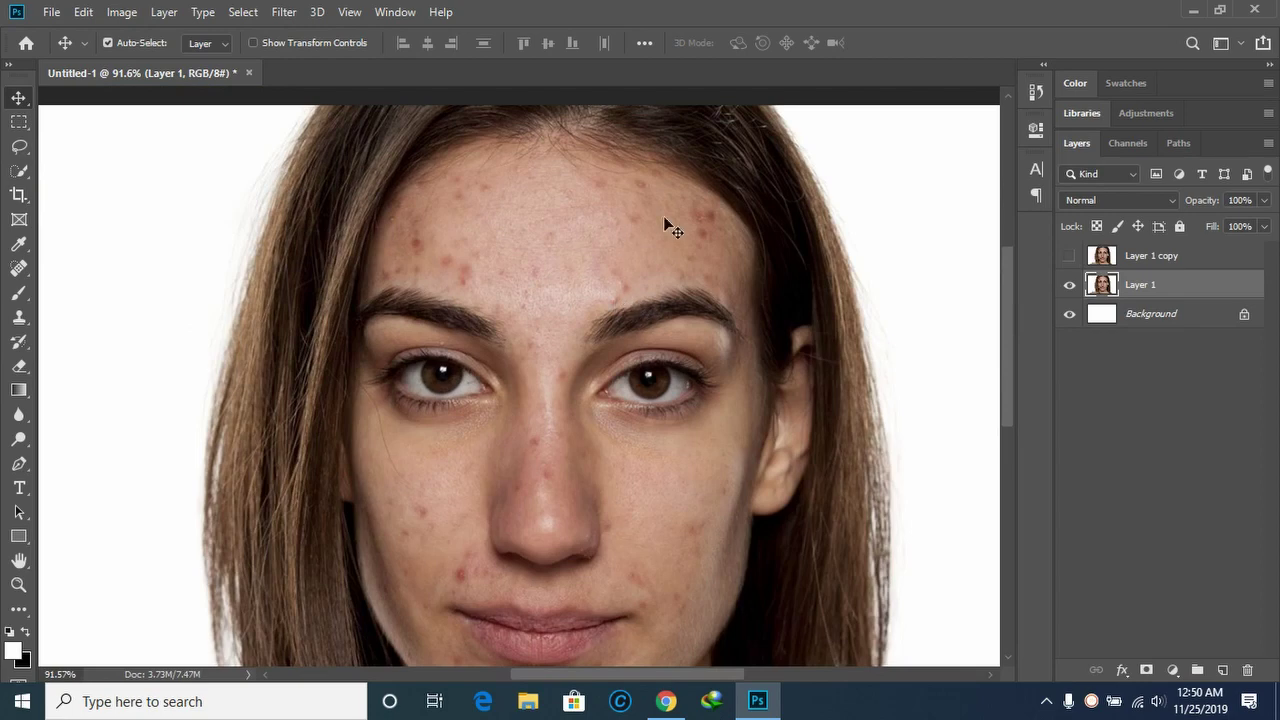
{"action": "left_click", "coordinate": [1070, 257]}
{"action": "scroll", "coordinate": [614, 318], "scroll_direction": "down", "scroll_amount": 1}
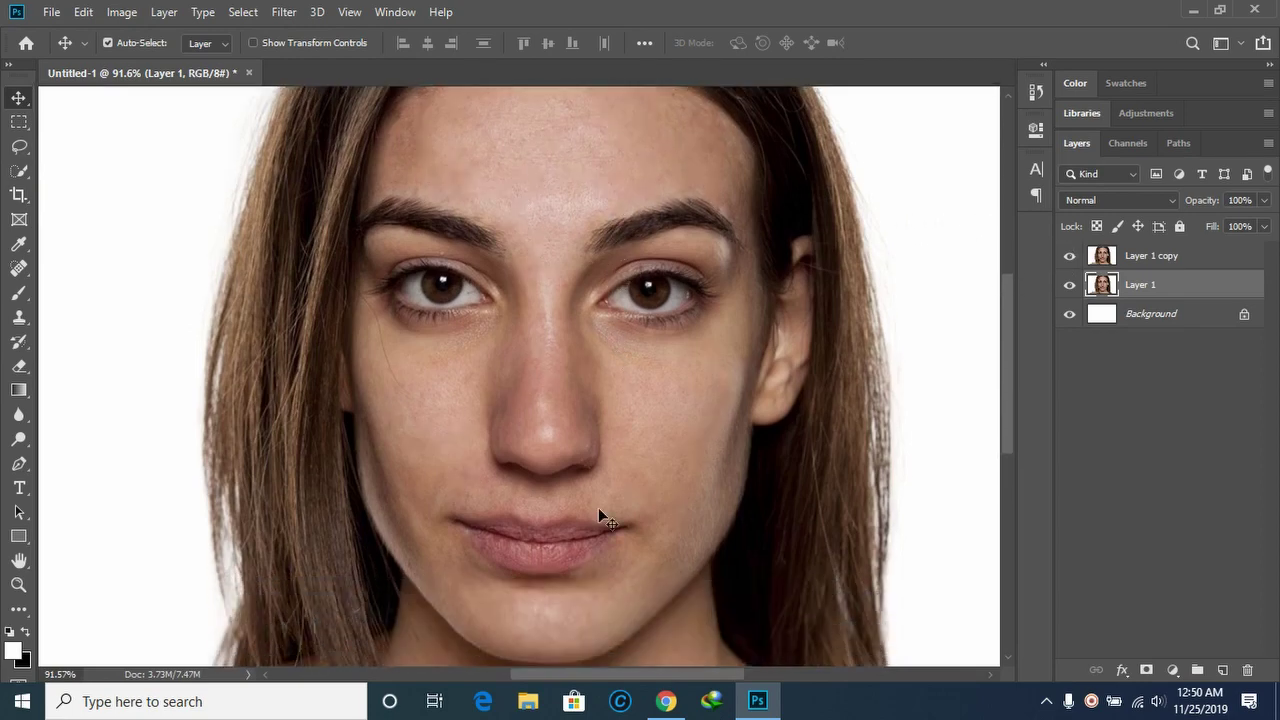
{"action": "scroll", "coordinate": [683, 358], "scroll_direction": "down", "scroll_amount": 1}
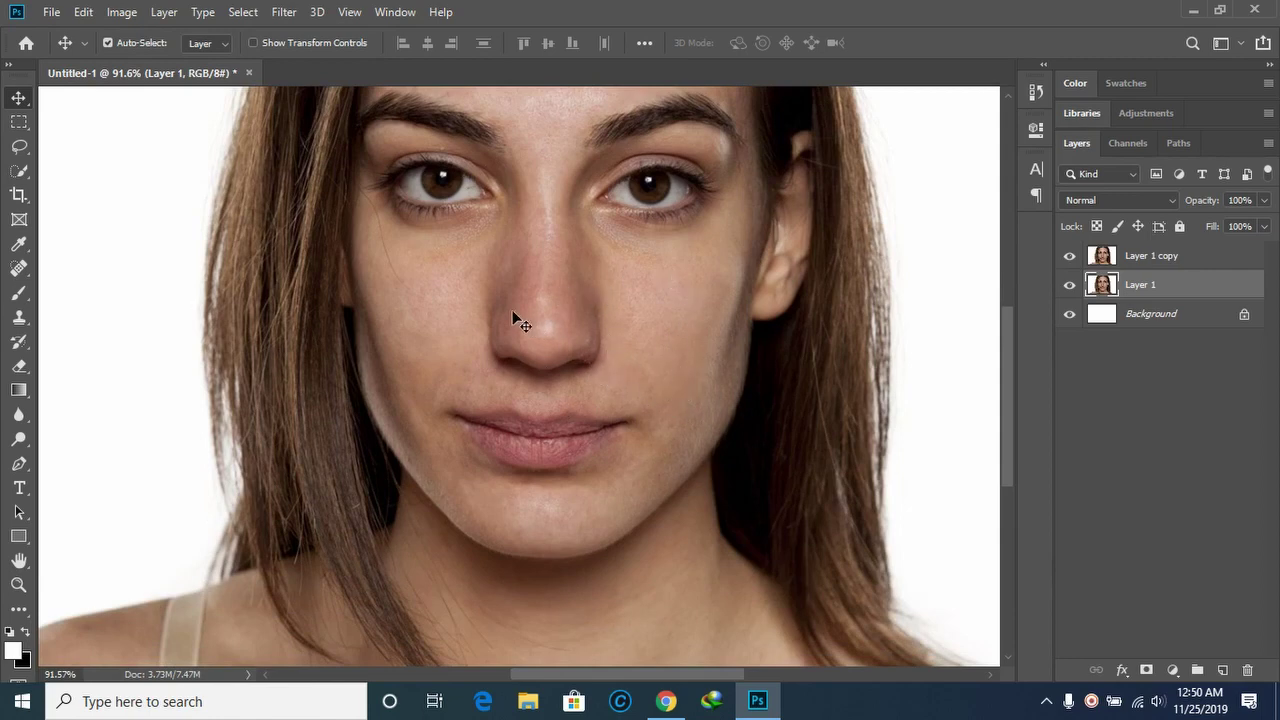
{"action": "scroll", "coordinate": [512, 318], "scroll_direction": "up", "scroll_amount": 1}
{"action": "scroll", "coordinate": [510, 308], "scroll_direction": "up", "scroll_amount": 1}
{"action": "scroll", "coordinate": [436, 289], "scroll_direction": "up", "scroll_amount": 1}
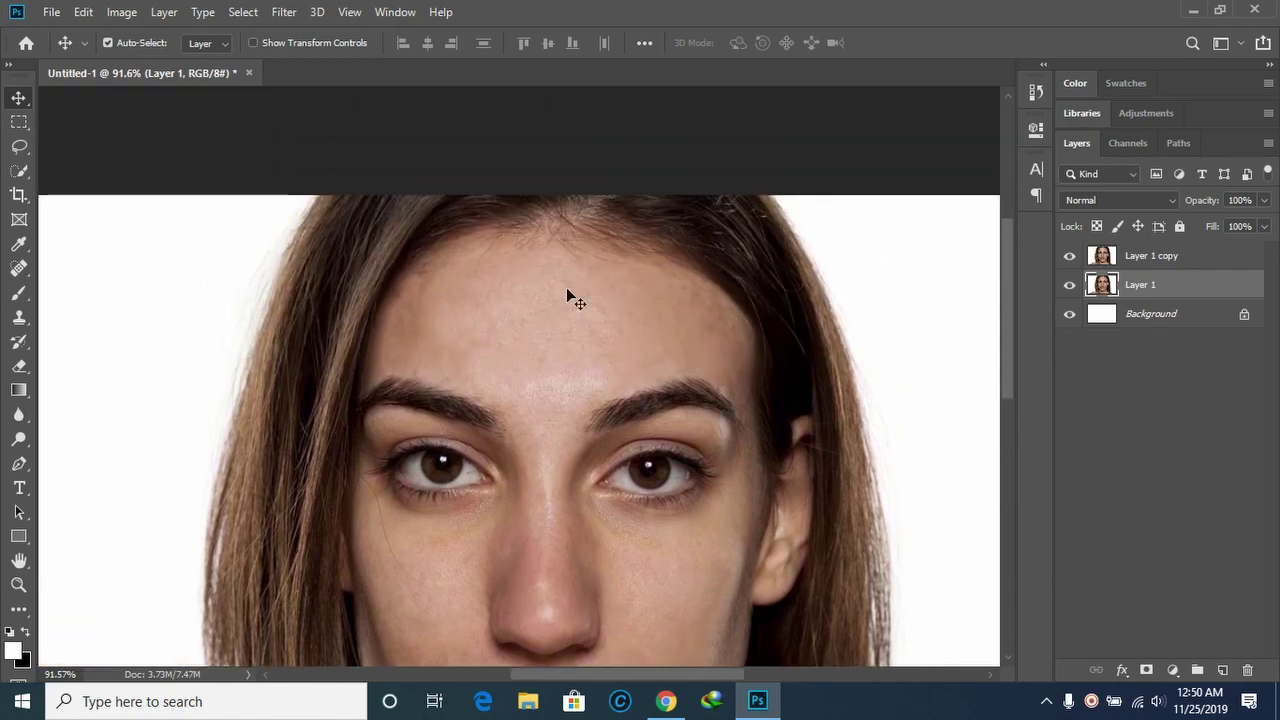
{"action": "scroll", "coordinate": [566, 287], "scroll_direction": "down", "scroll_amount": 2, "text": "alt"}
{"action": "scroll", "coordinate": [600, 320], "scroll_direction": "down", "scroll_amount": 2, "text": "alt"}
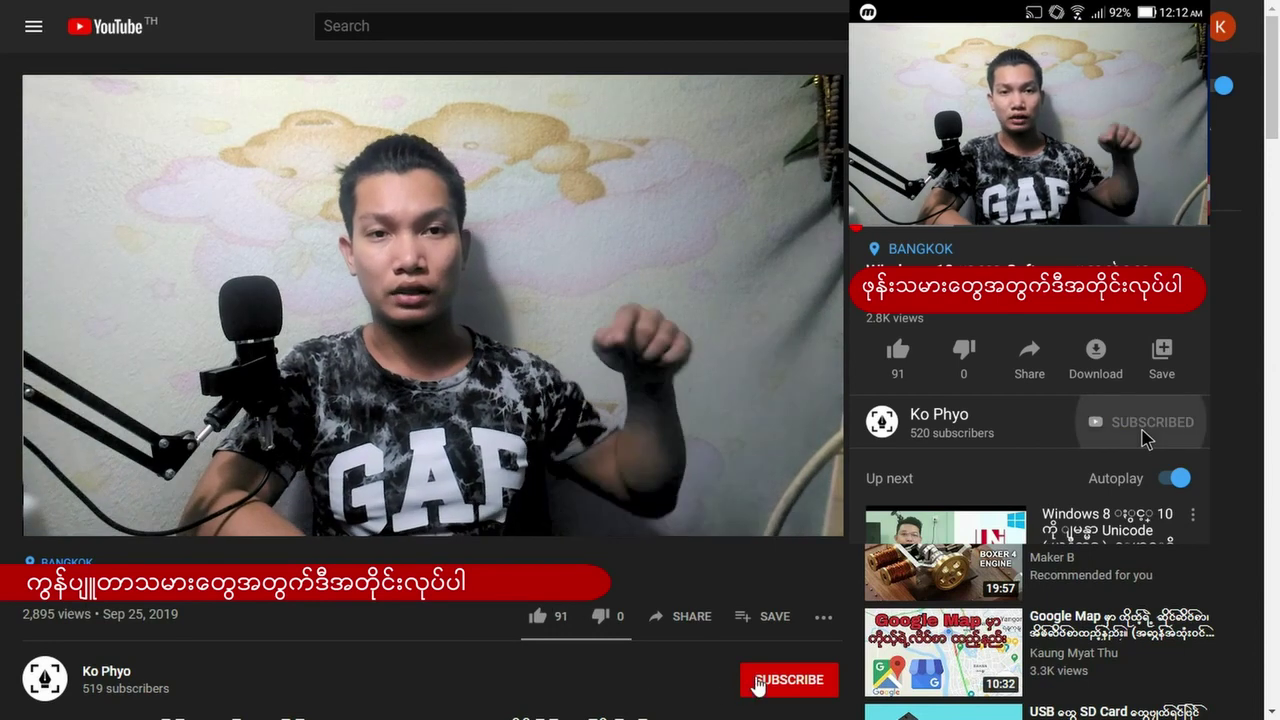
Subscribe to the channel and set its notification bell to All.
{"action": "left_click", "coordinate": [786, 680]}
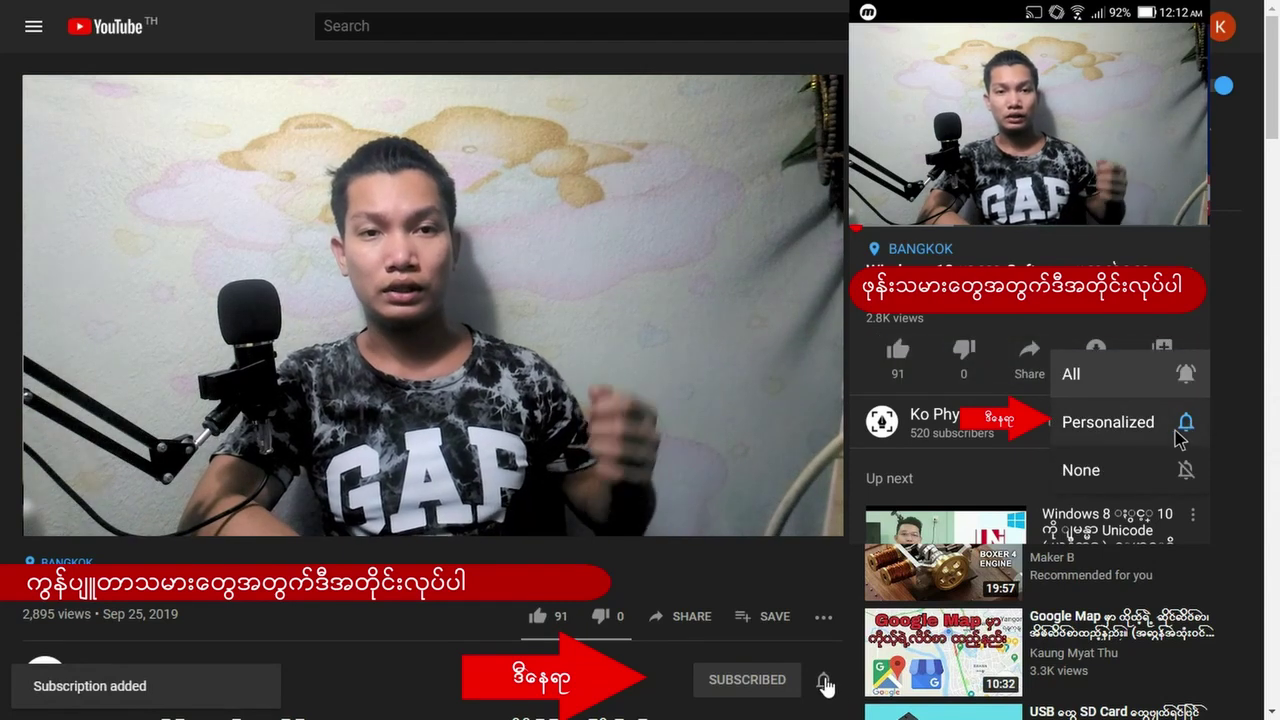
{"action": "left_click", "coordinate": [824, 681]}
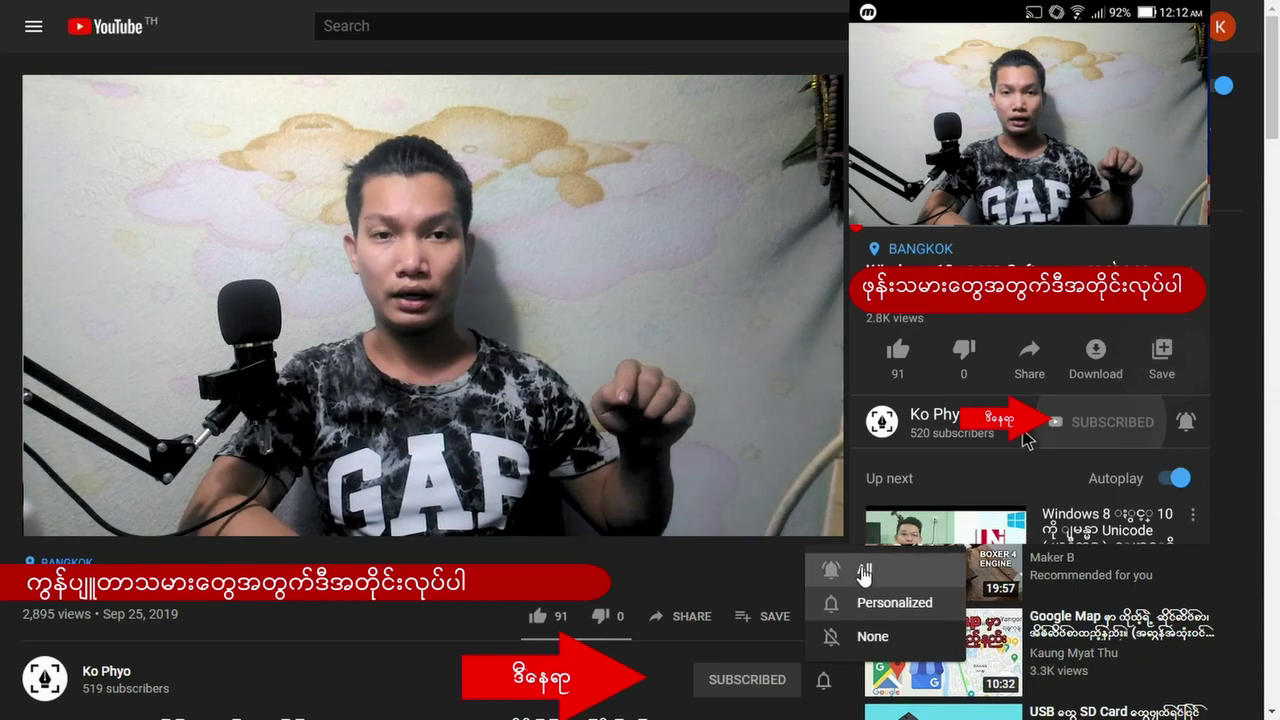
{"action": "left_click", "coordinate": [864, 572]}
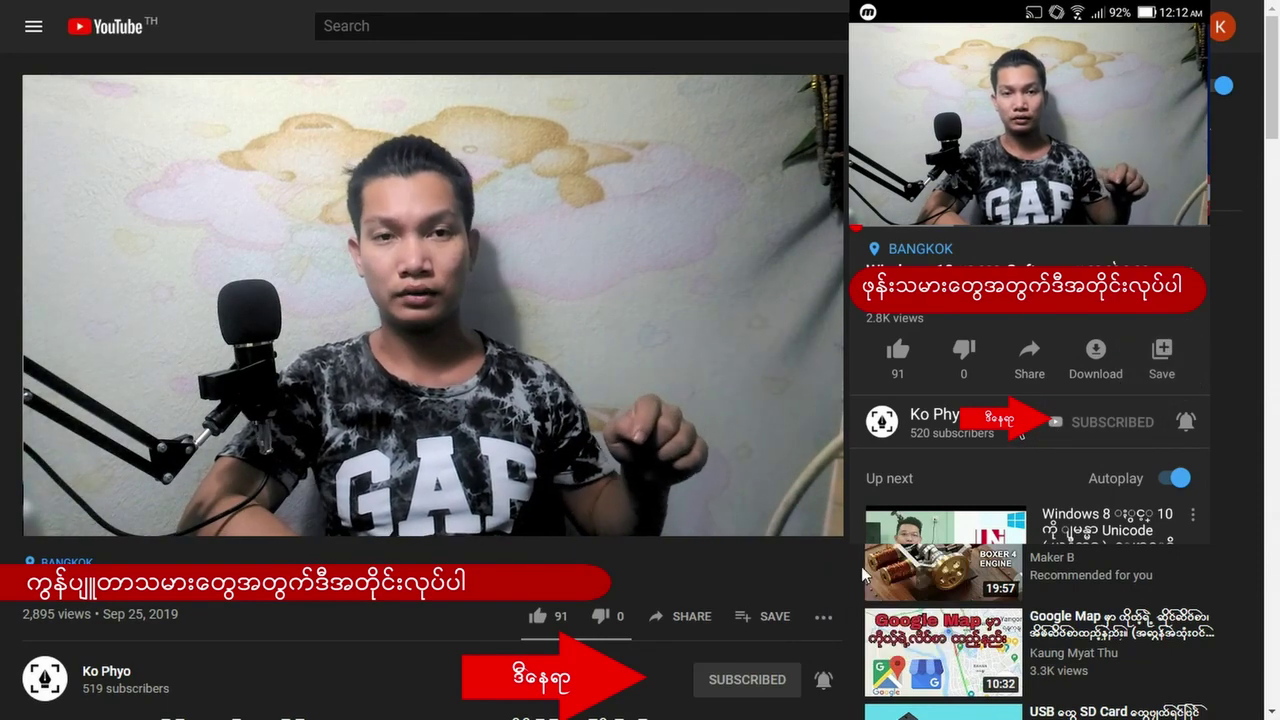